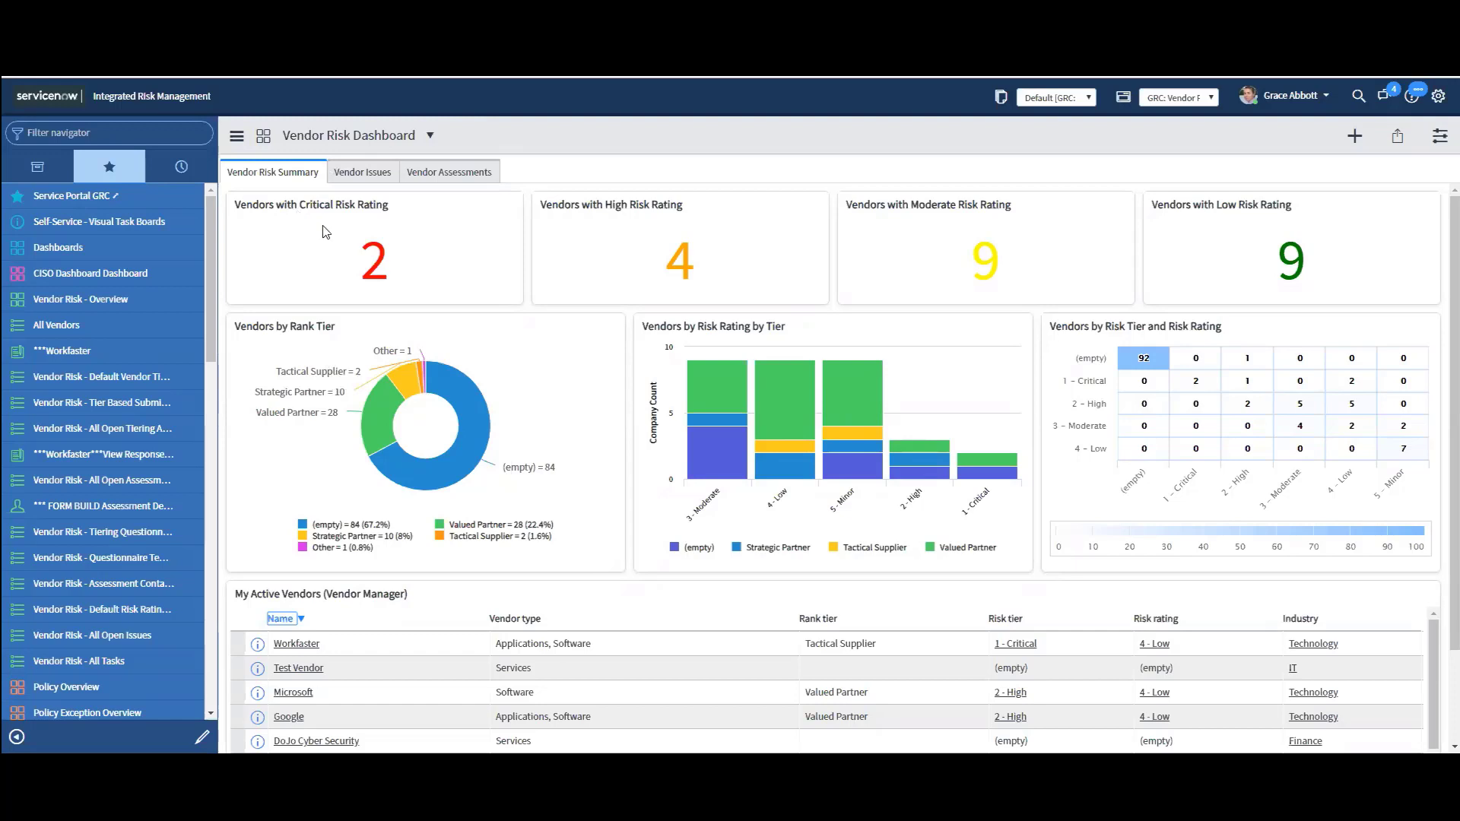
- Open Workfaster from My Active Vendors and check its contact address and profile (WDAY, 5,600 employees)
{"action": "mouse_move", "coordinate": [278, 403]}
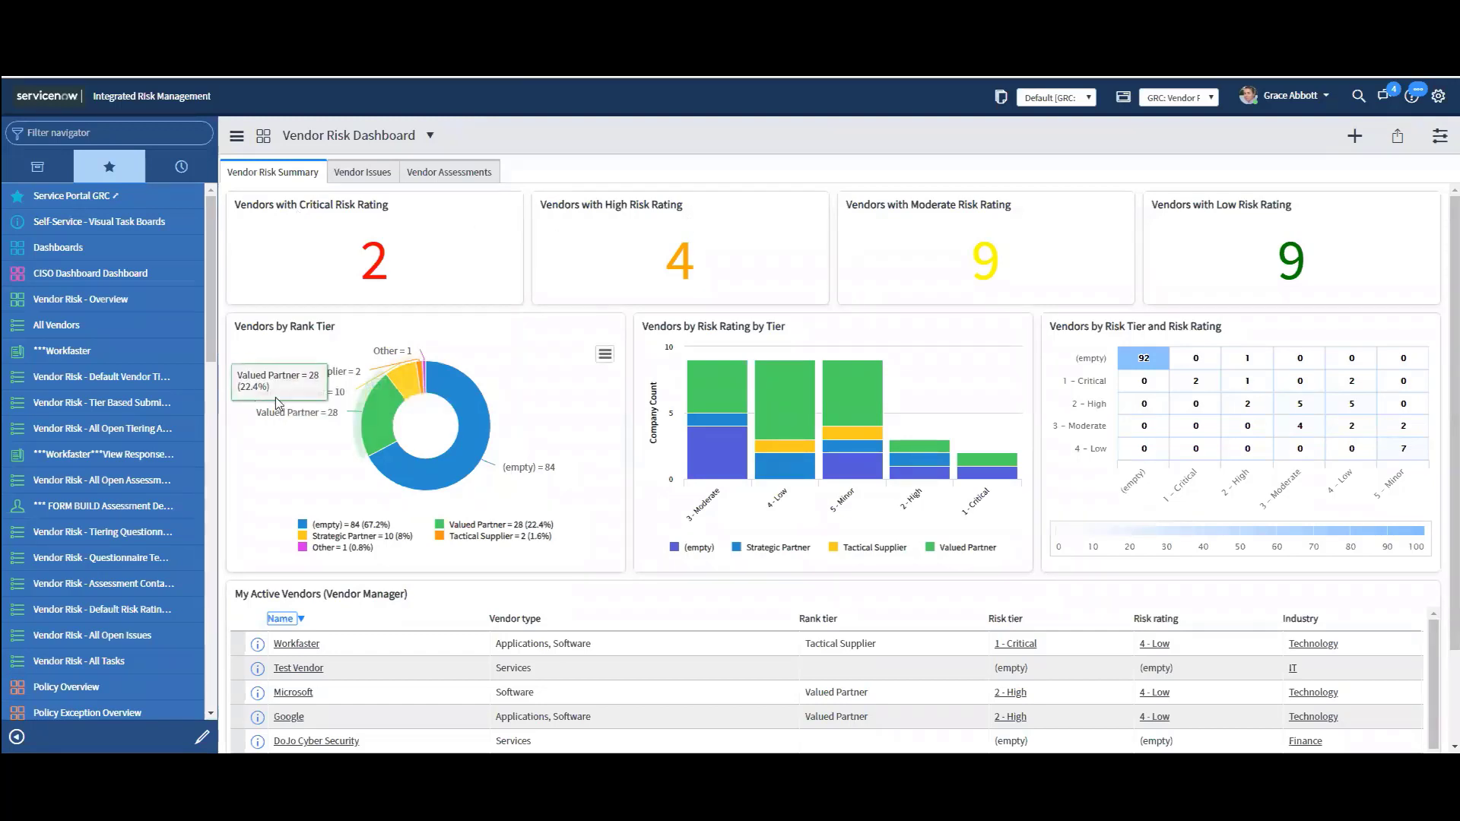
{"action": "left_click", "coordinate": [296, 645]}
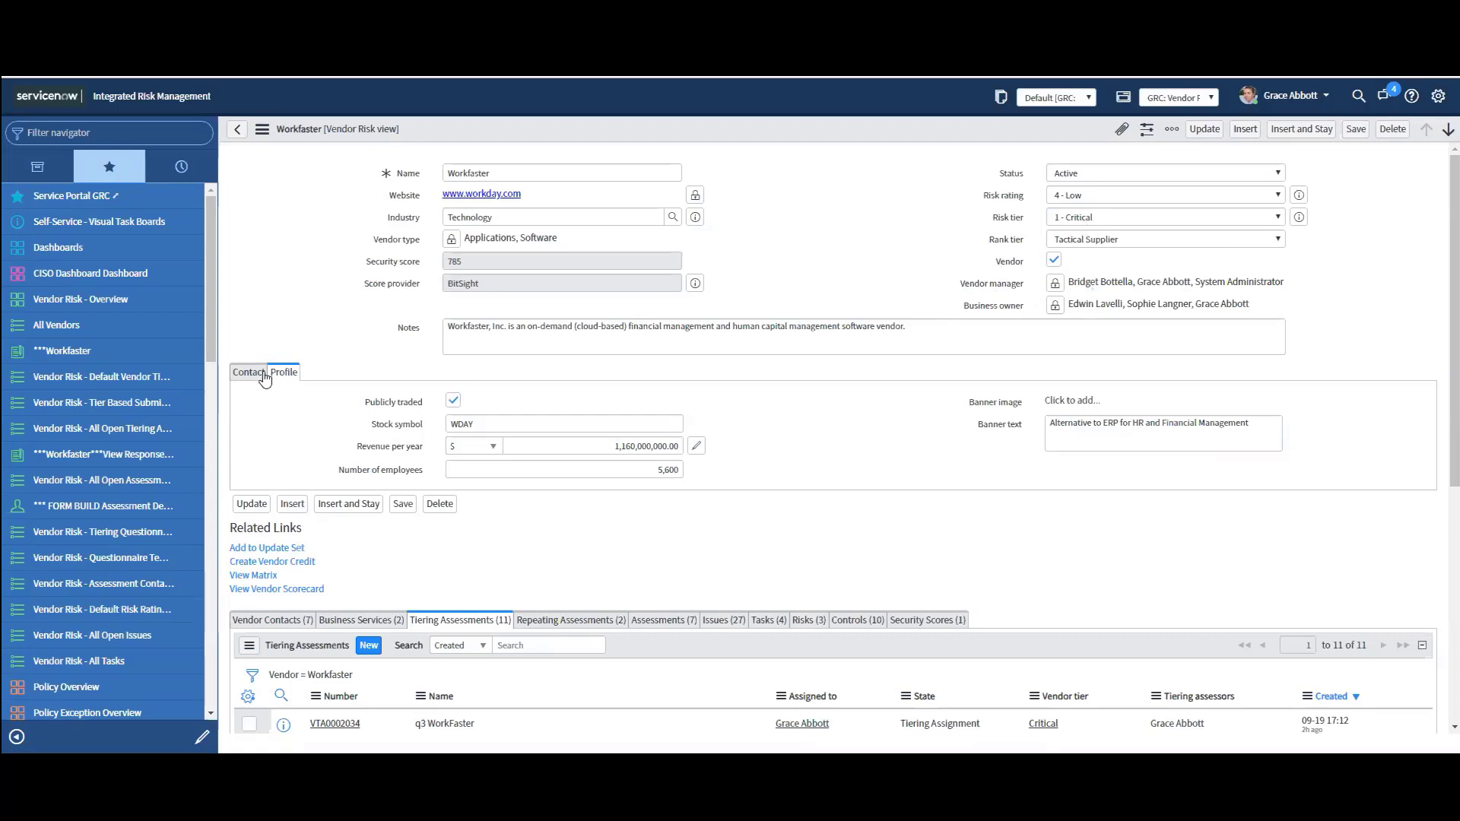
{"action": "left_click", "coordinate": [240, 374]}
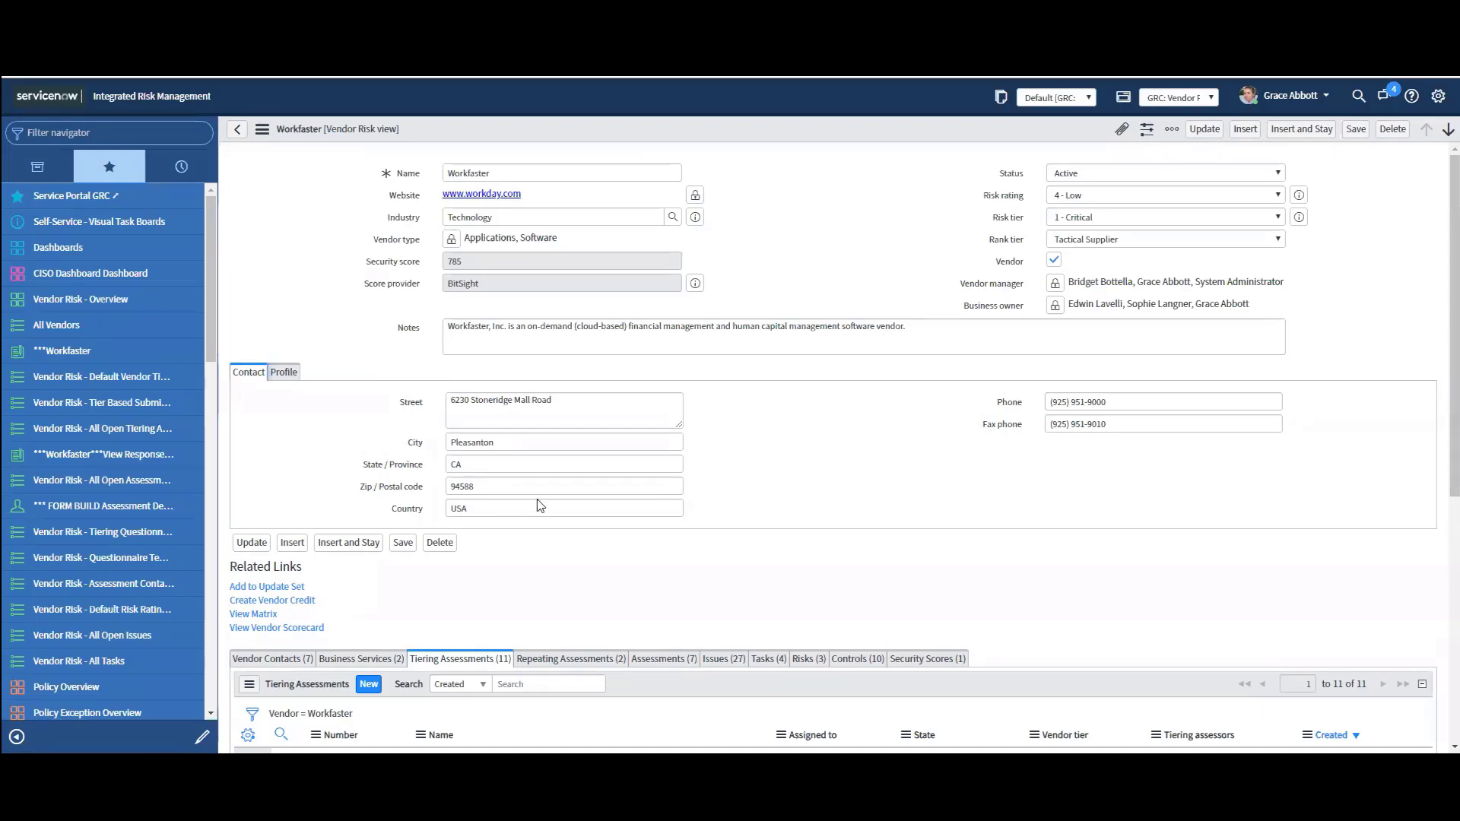
{"action": "left_click", "coordinate": [282, 372]}
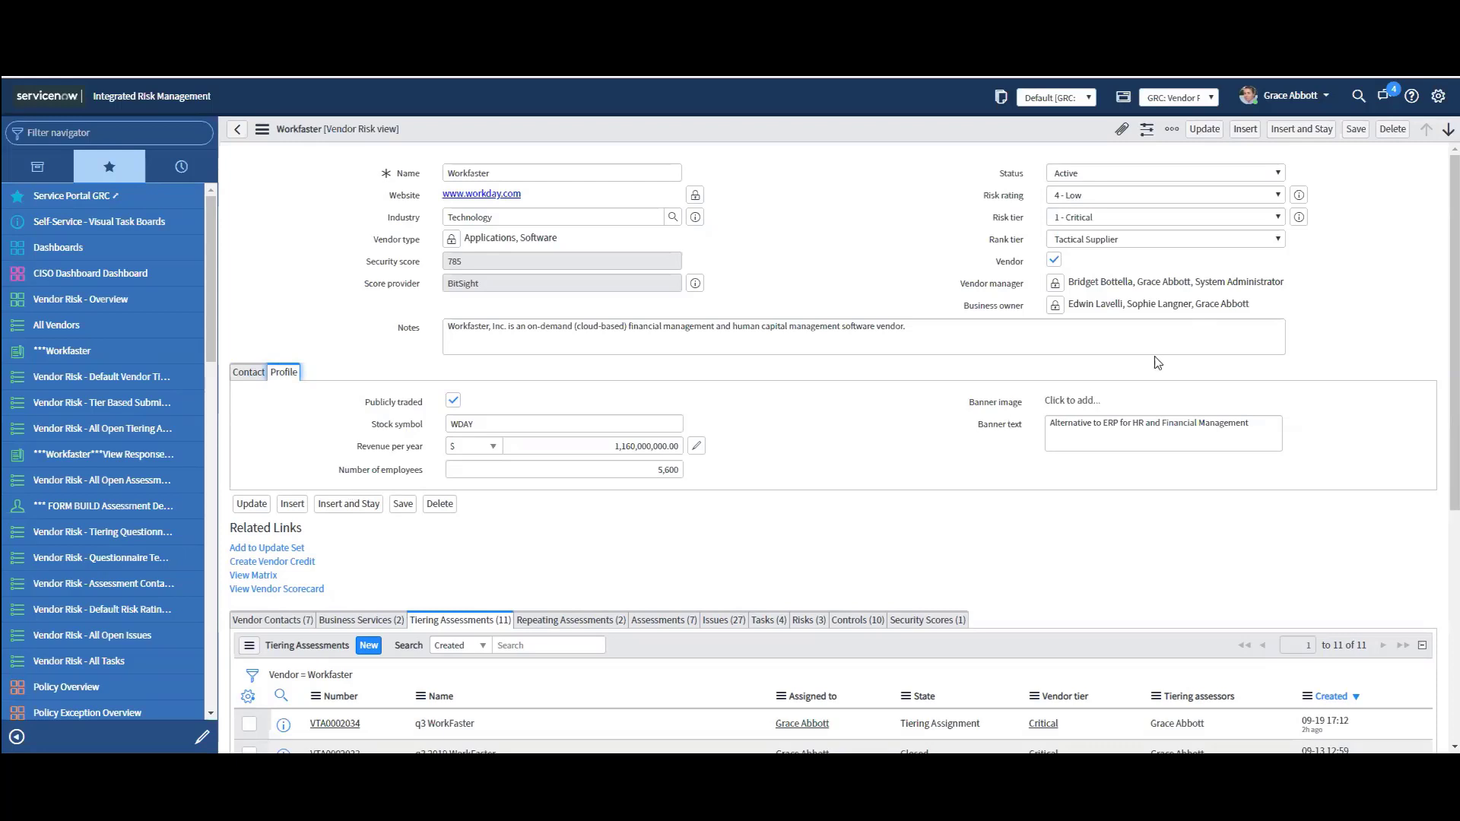
- Check Workfaster's seven contacts and its tiering assessments sorted by State, then its repeating assessments
{"action": "scroll", "coordinate": [293, 498], "scroll_direction": "down", "scroll_amount": 2}
{"action": "left_click", "coordinate": [272, 495]}
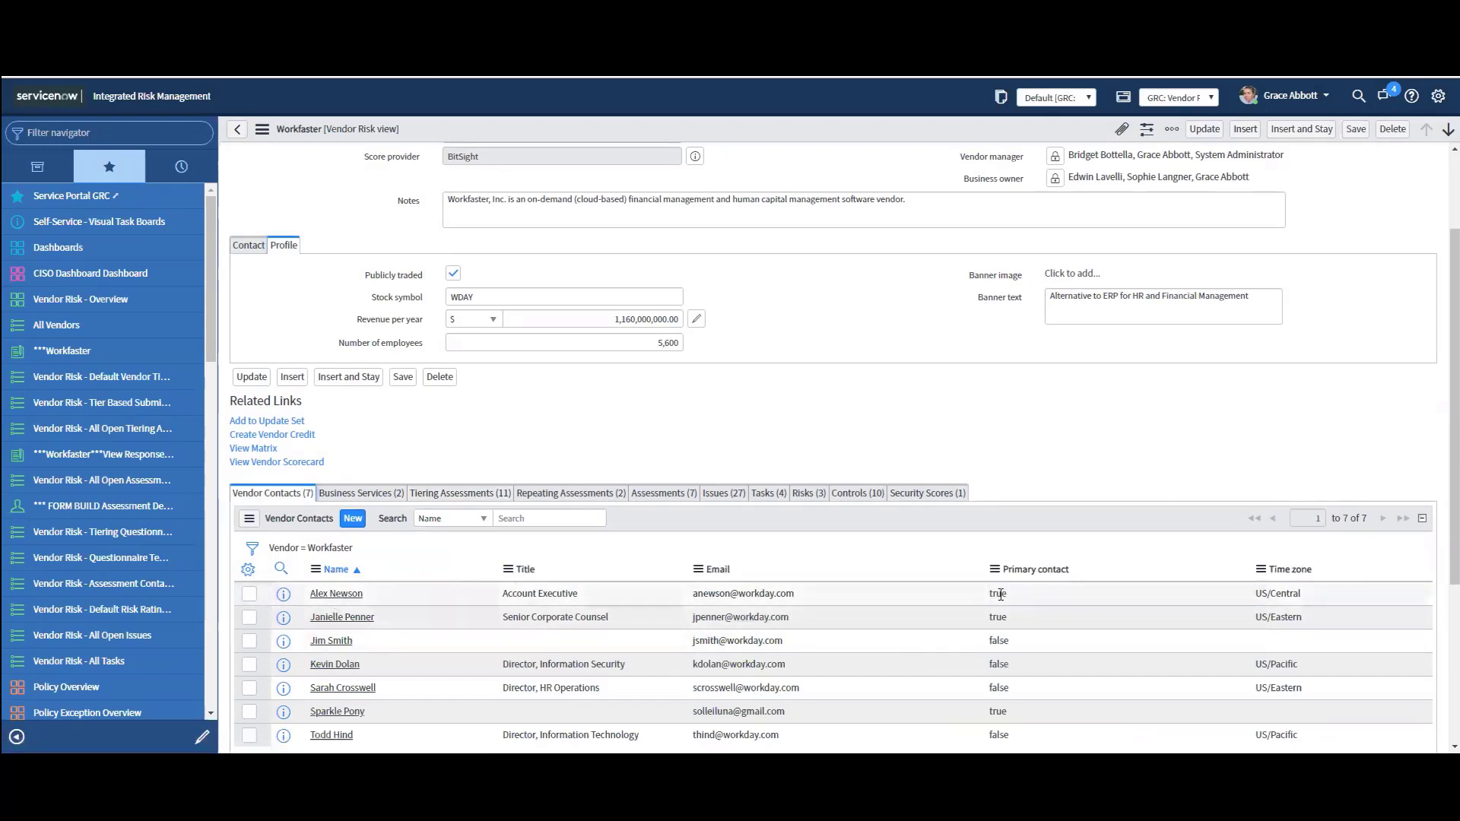
{"action": "left_click", "coordinate": [457, 495]}
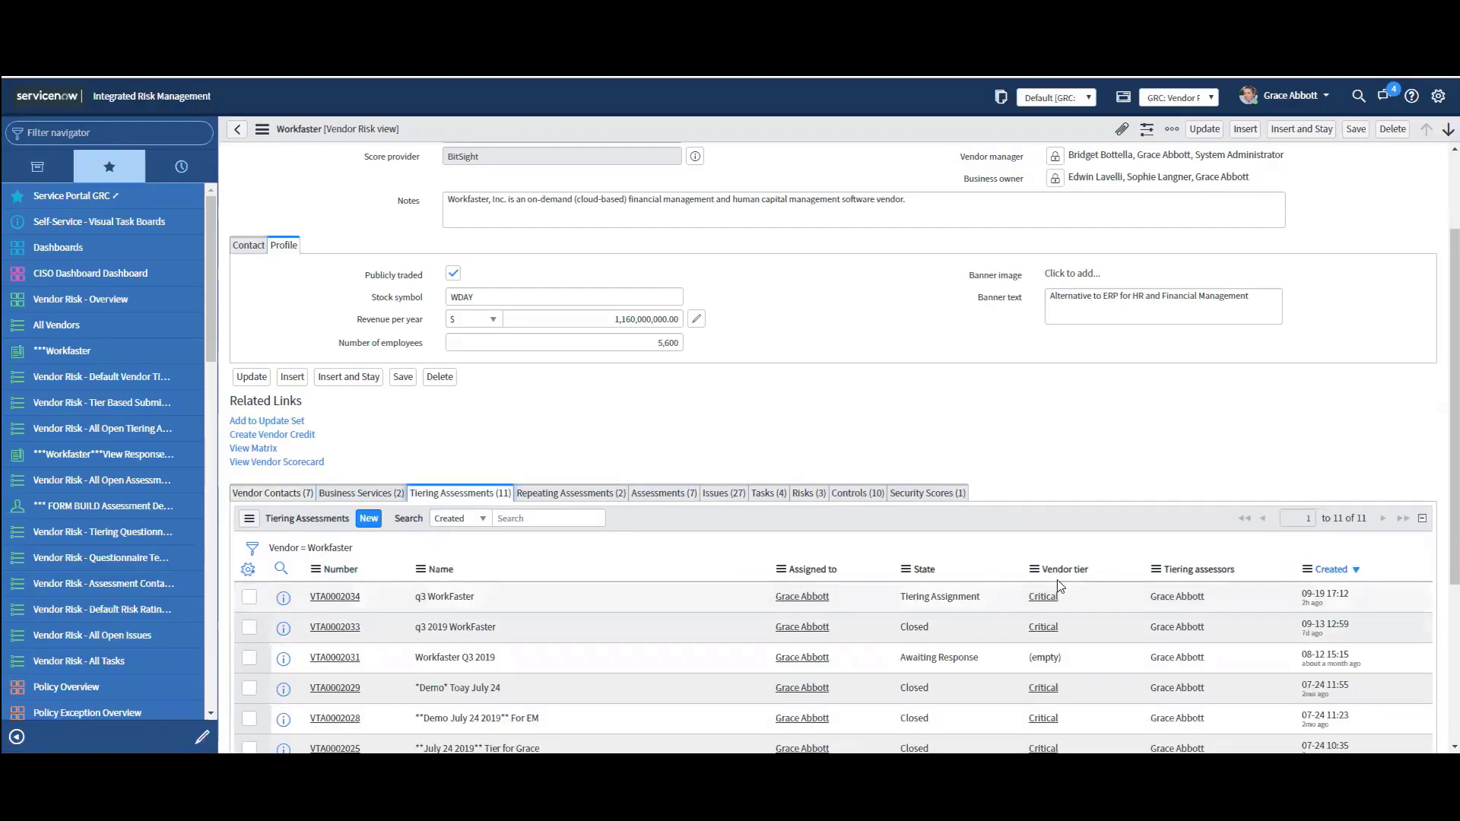
{"action": "left_click", "coordinate": [925, 569]}
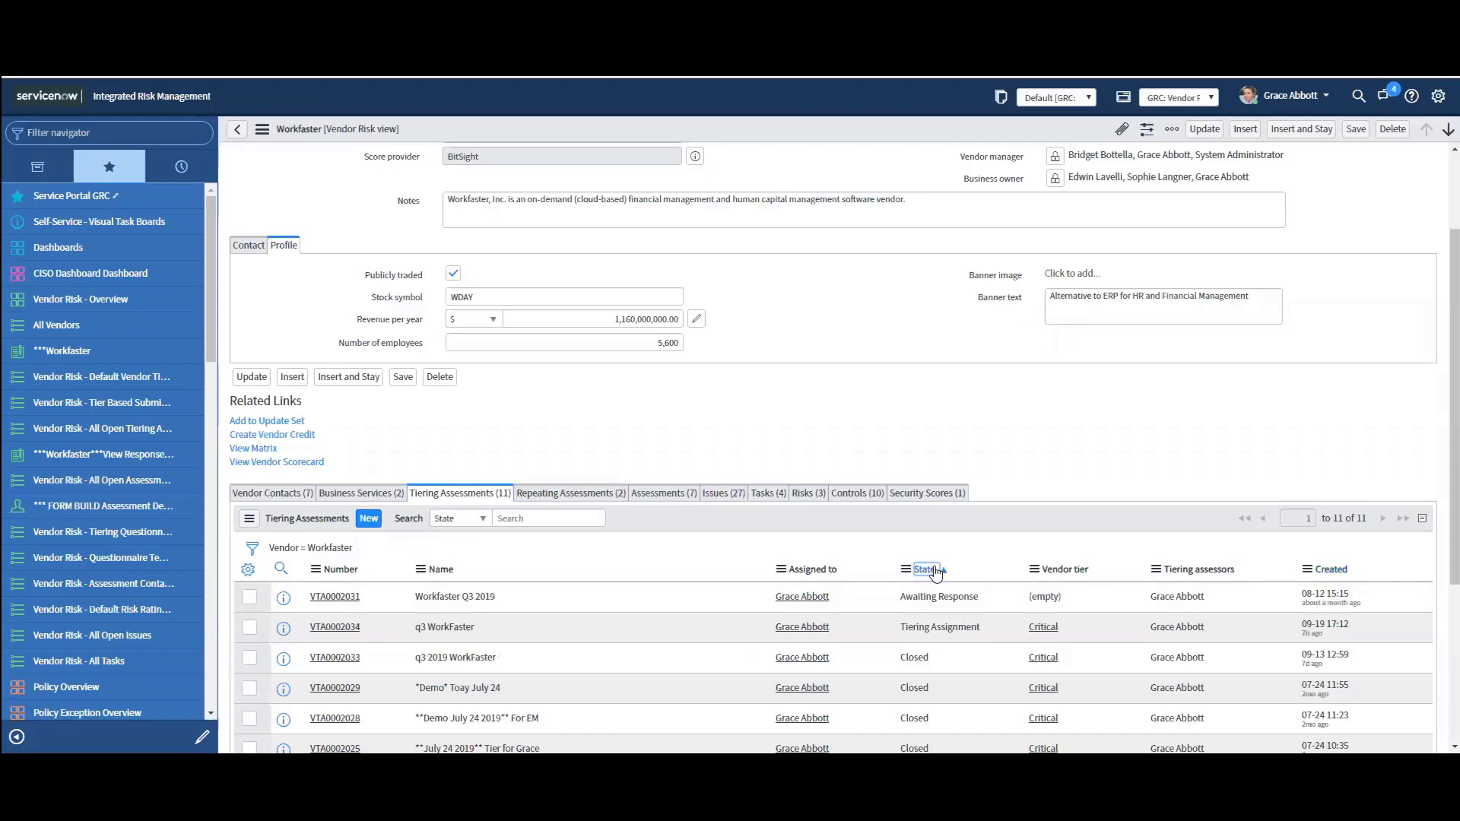
{"action": "left_click", "coordinate": [934, 572]}
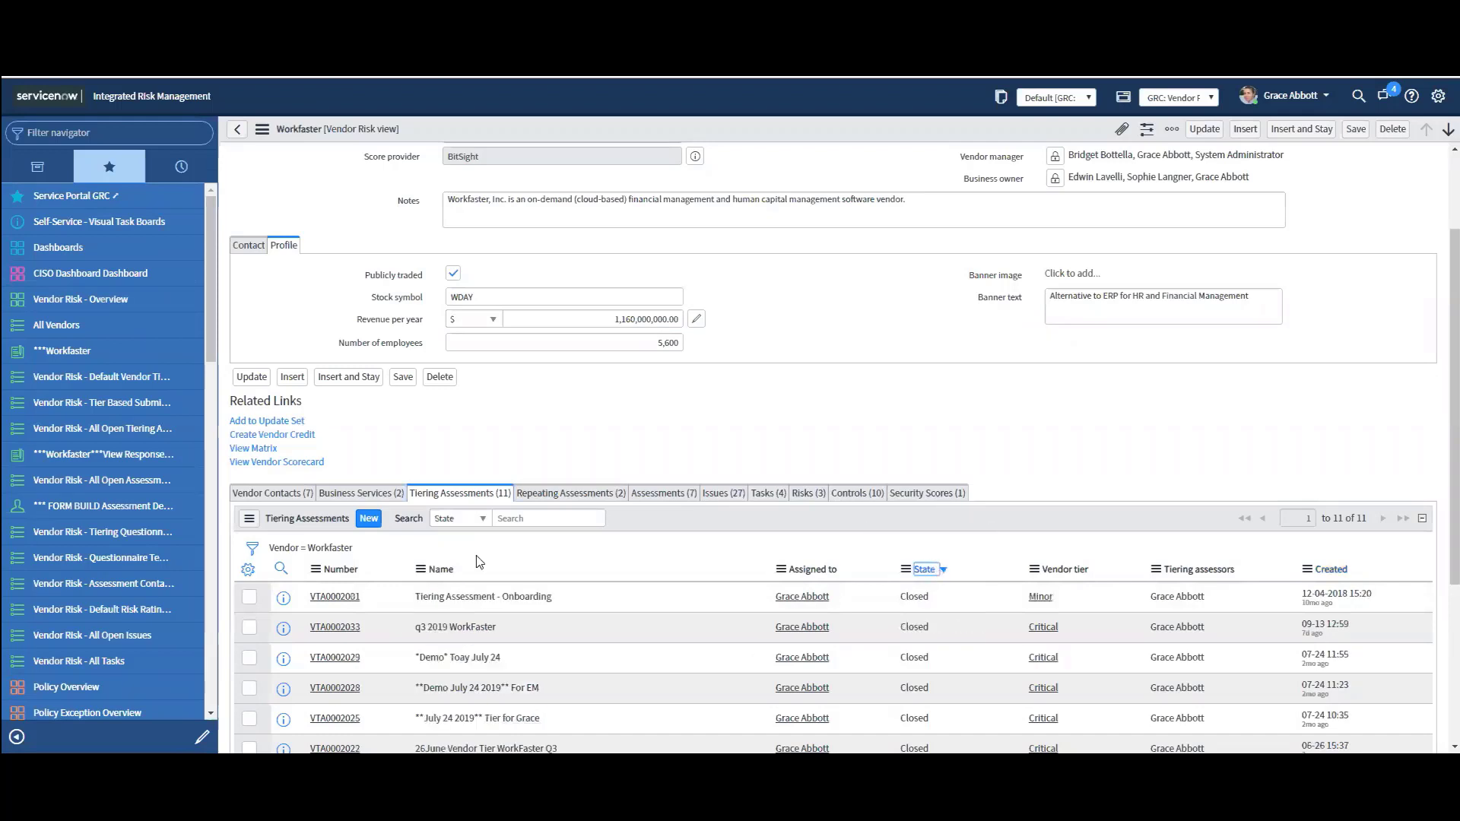
{"action": "left_click", "coordinate": [549, 496]}
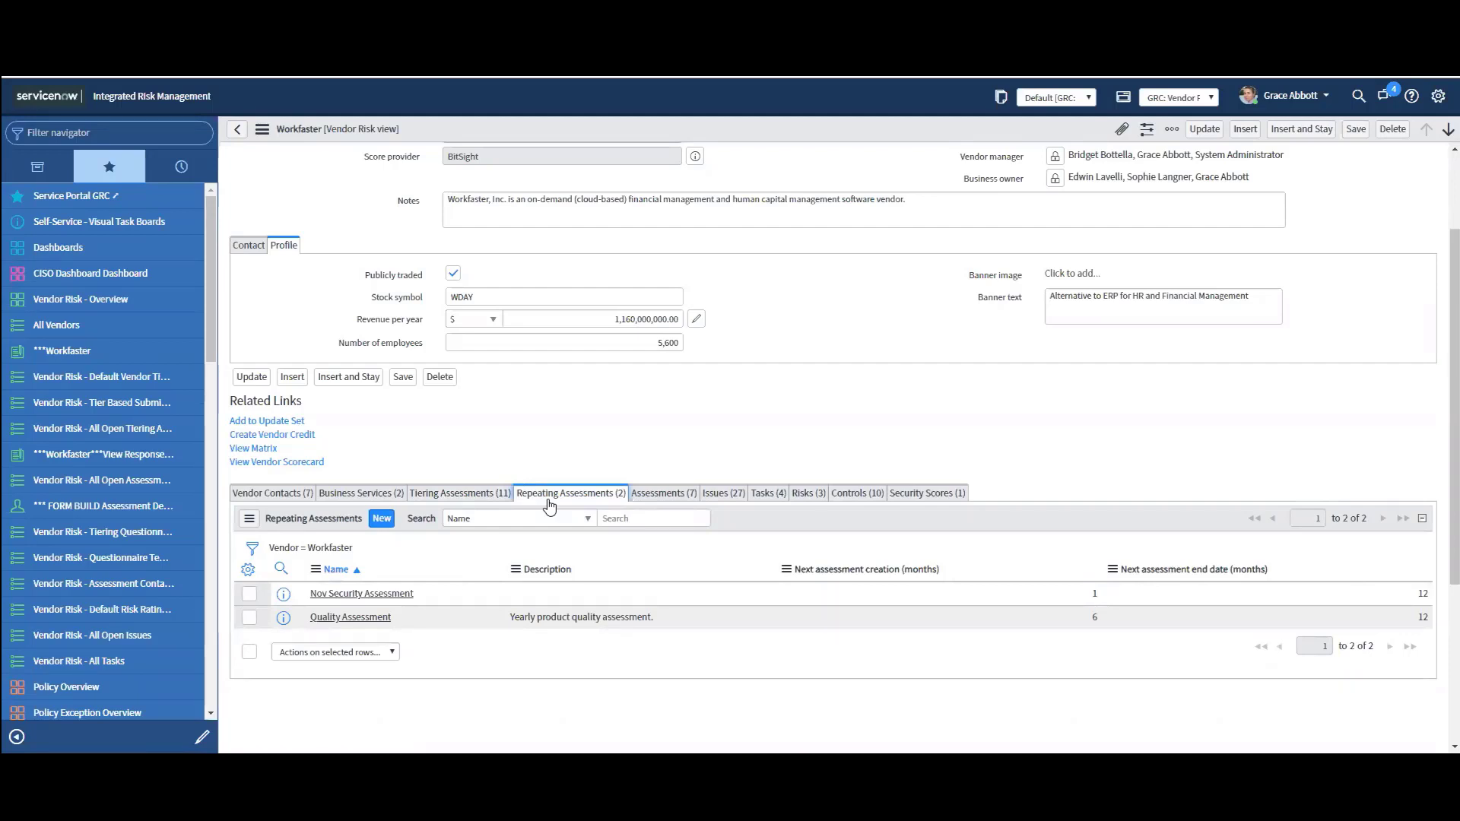
- Review the seven assessments sorted by planned end date, then the four tasks and three risks
{"action": "left_click", "coordinate": [679, 501]}
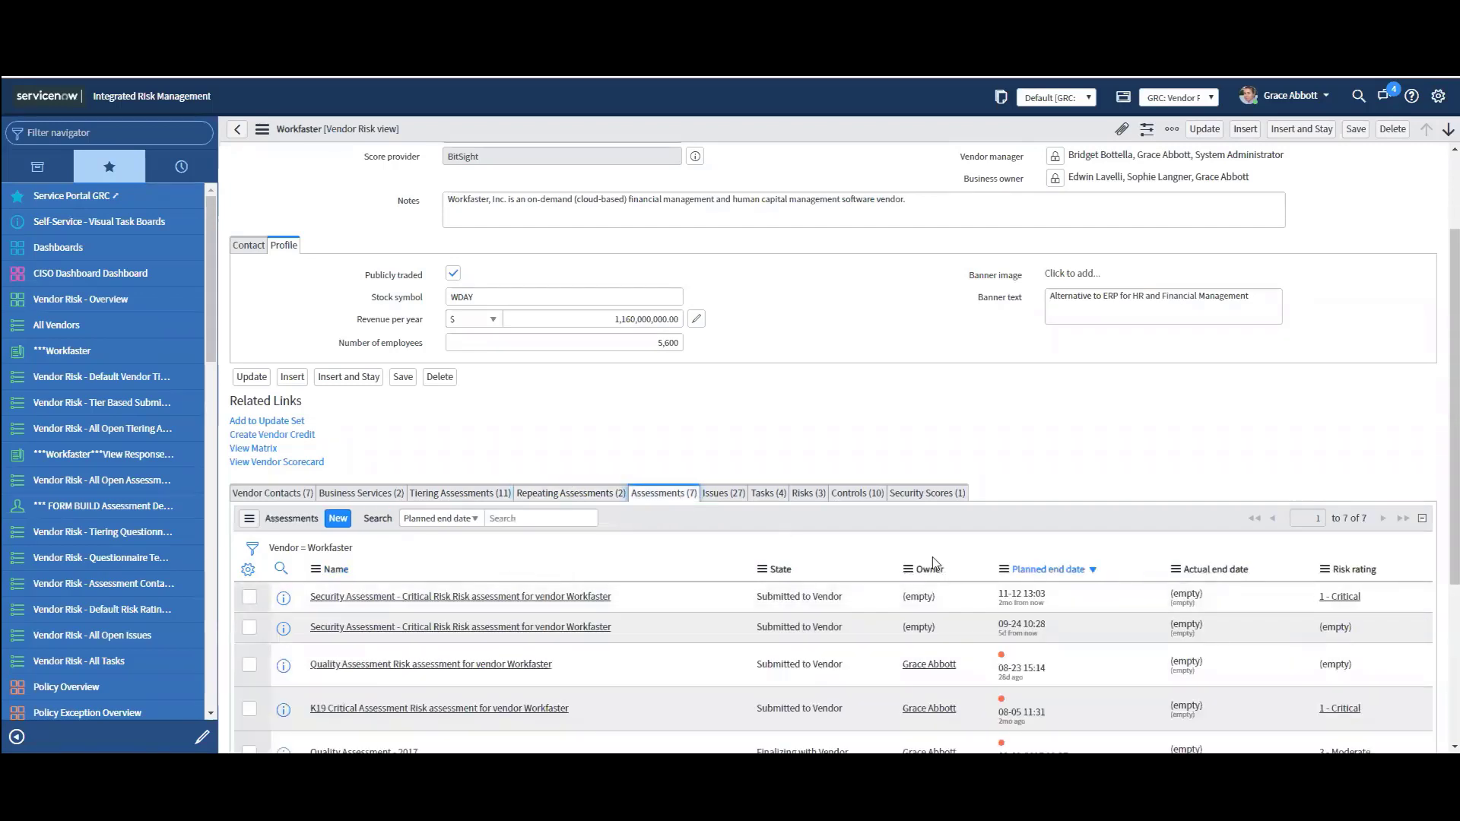
{"action": "left_click", "coordinate": [1052, 570]}
{"action": "left_click", "coordinate": [1057, 572]}
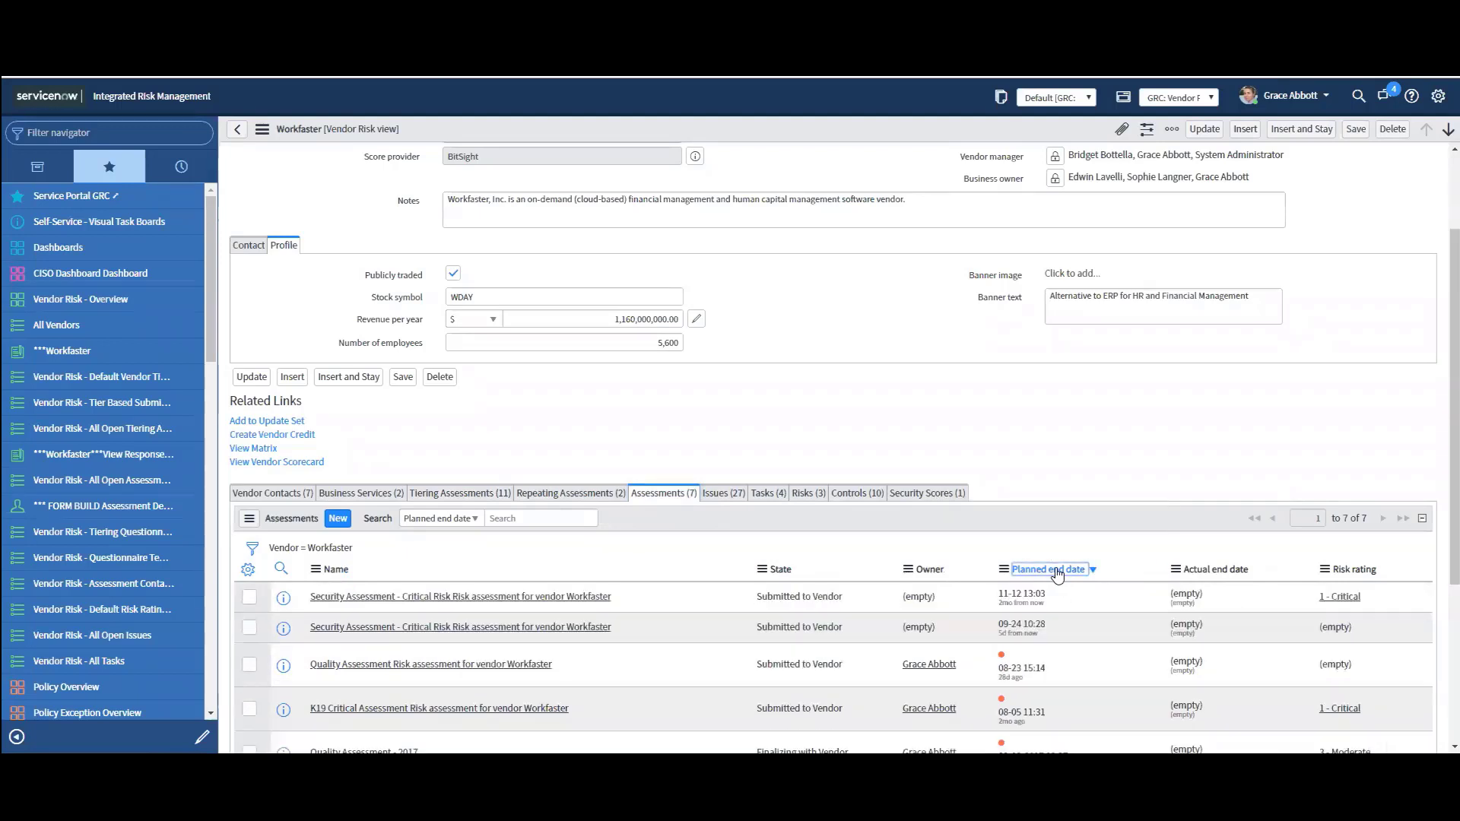
{"action": "left_click", "coordinate": [1362, 572]}
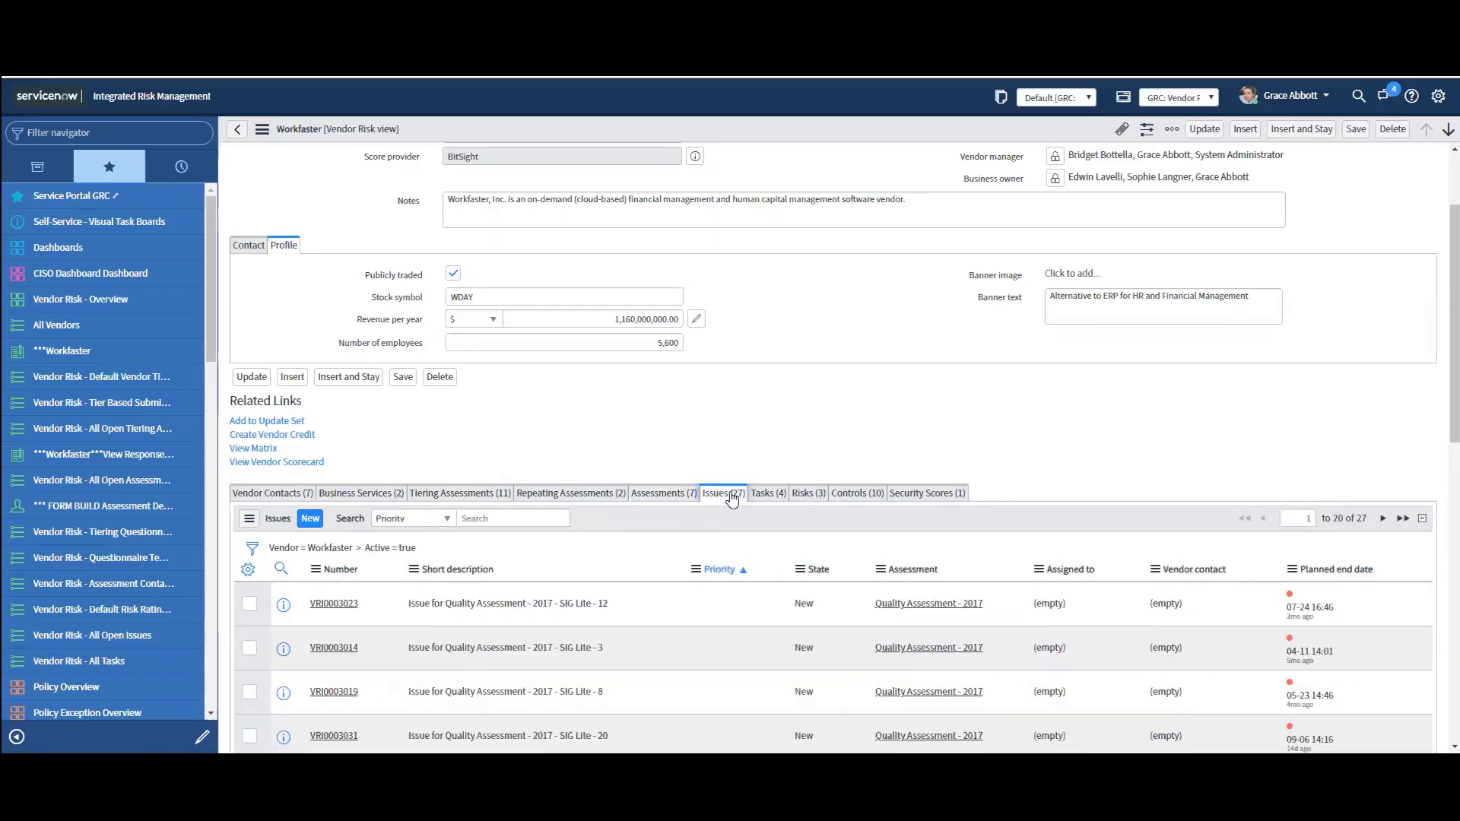
{"action": "left_click", "coordinate": [769, 495]}
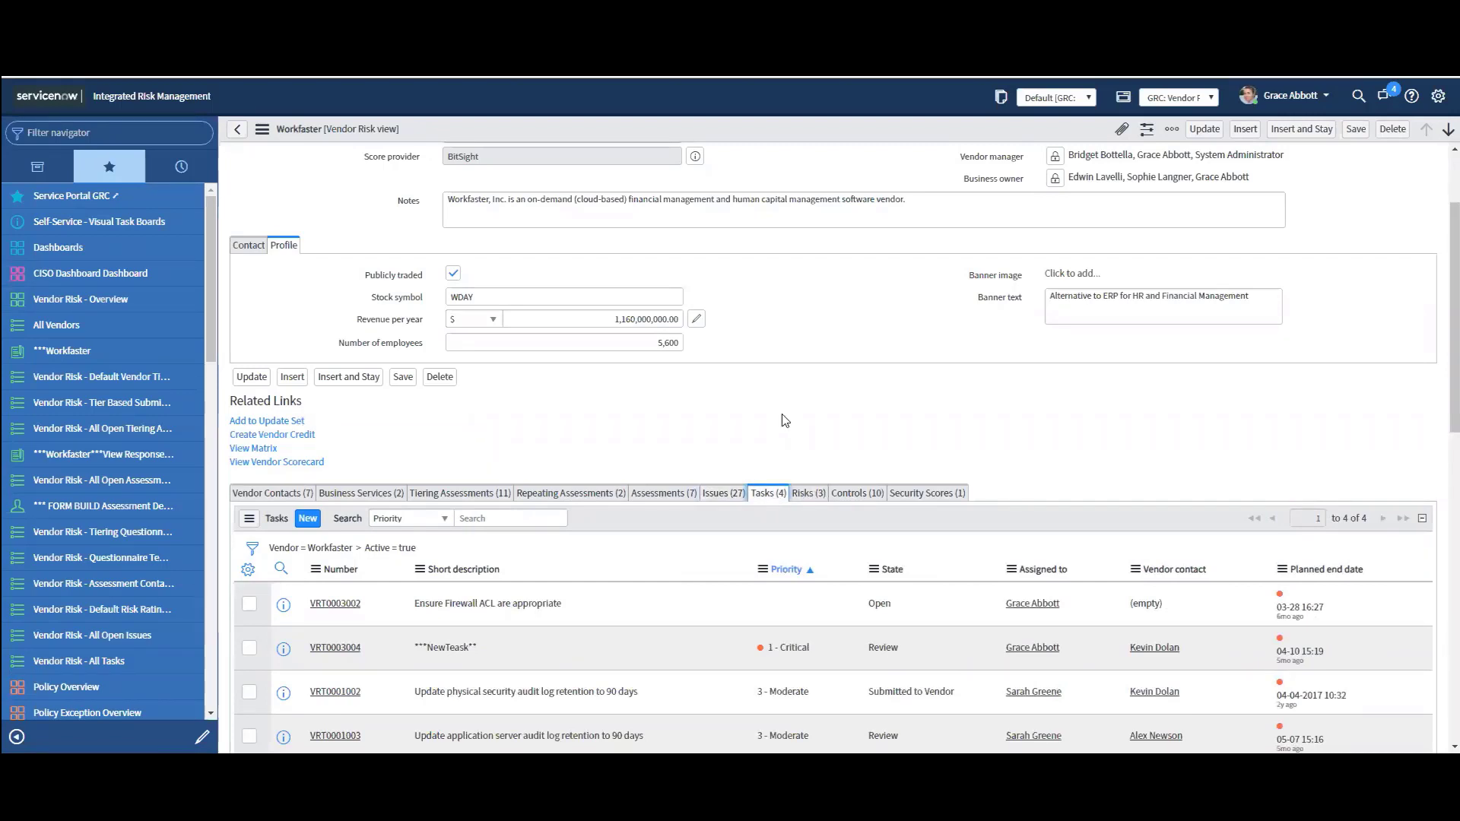
{"action": "left_click", "coordinate": [805, 494]}
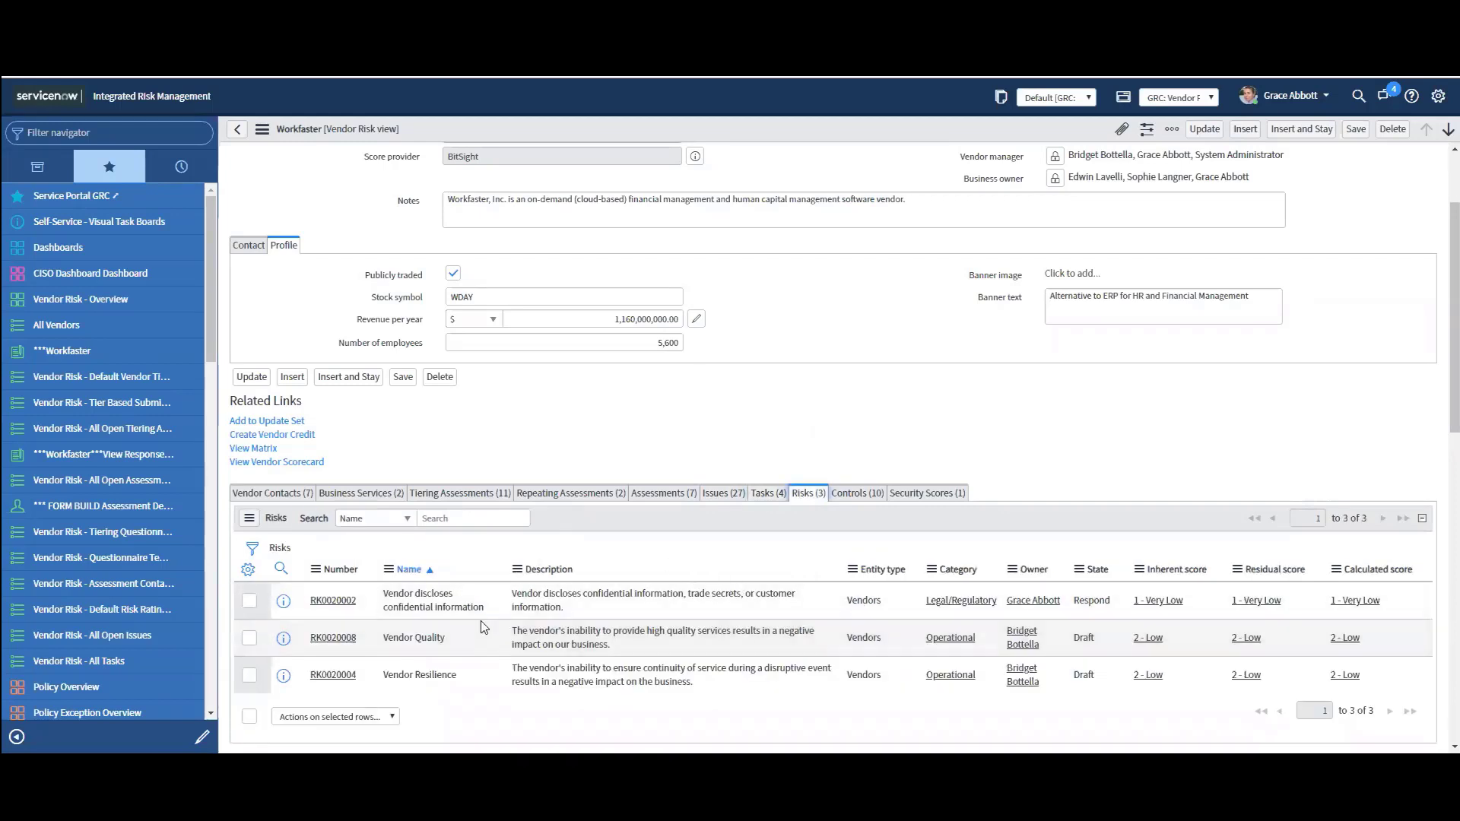
- View Workfaster's ten controls, then list All Vendors sorted by Name A to Z and open the Name column menu
{"action": "left_click", "coordinate": [855, 502]}
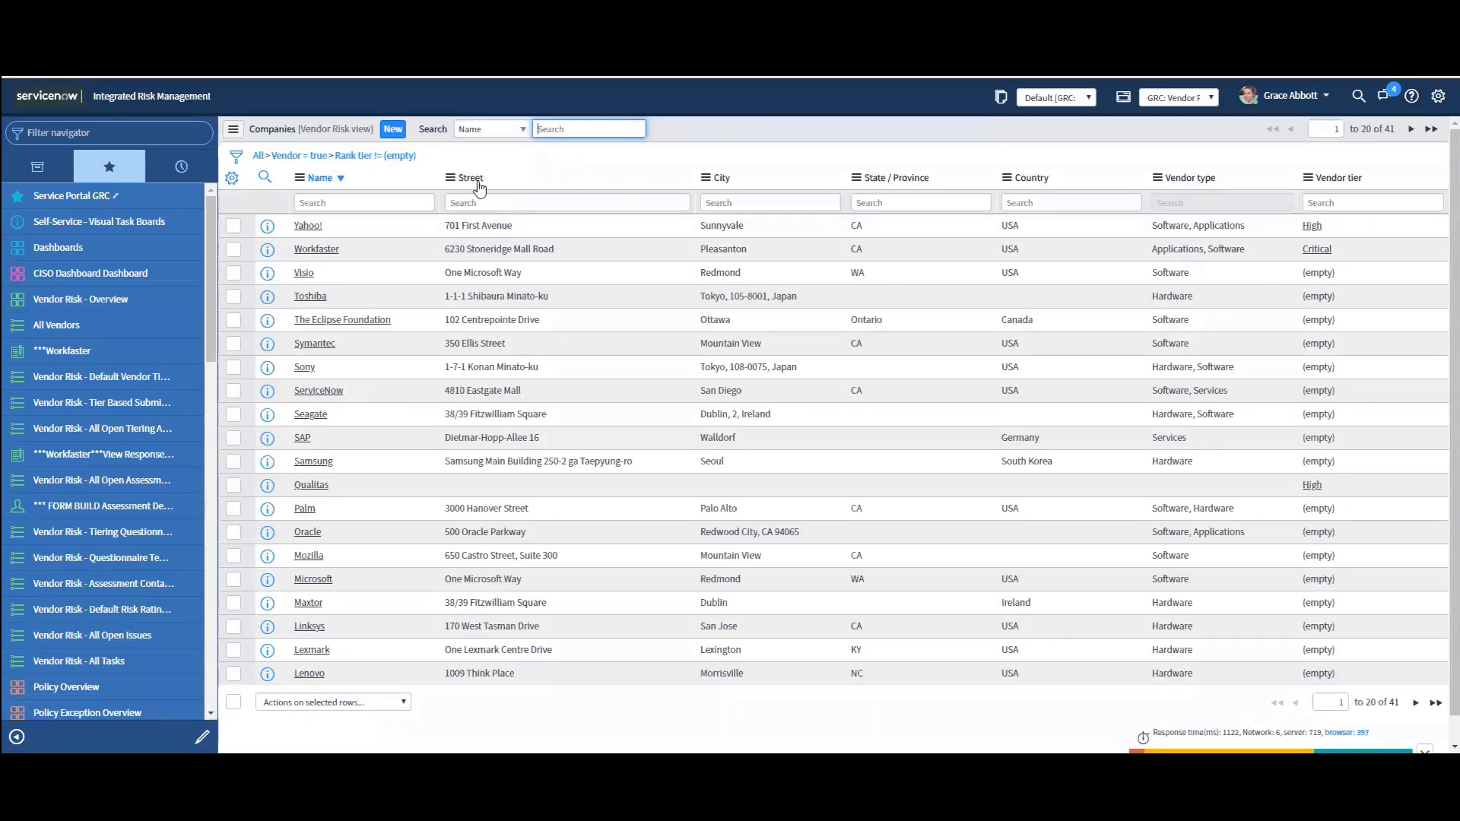
{"action": "left_click", "coordinate": [69, 326]}
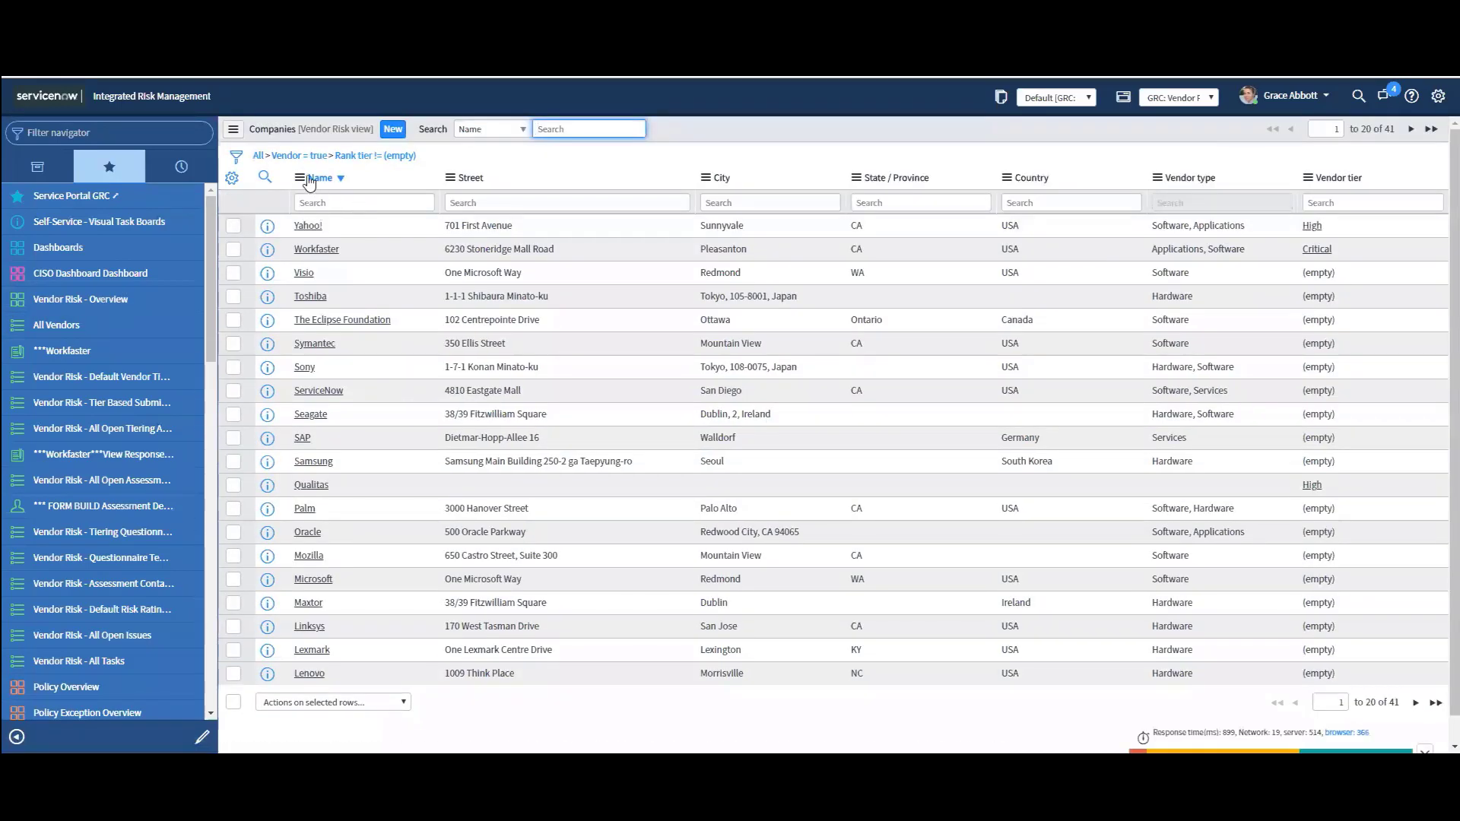
{"action": "left_click", "coordinate": [325, 183]}
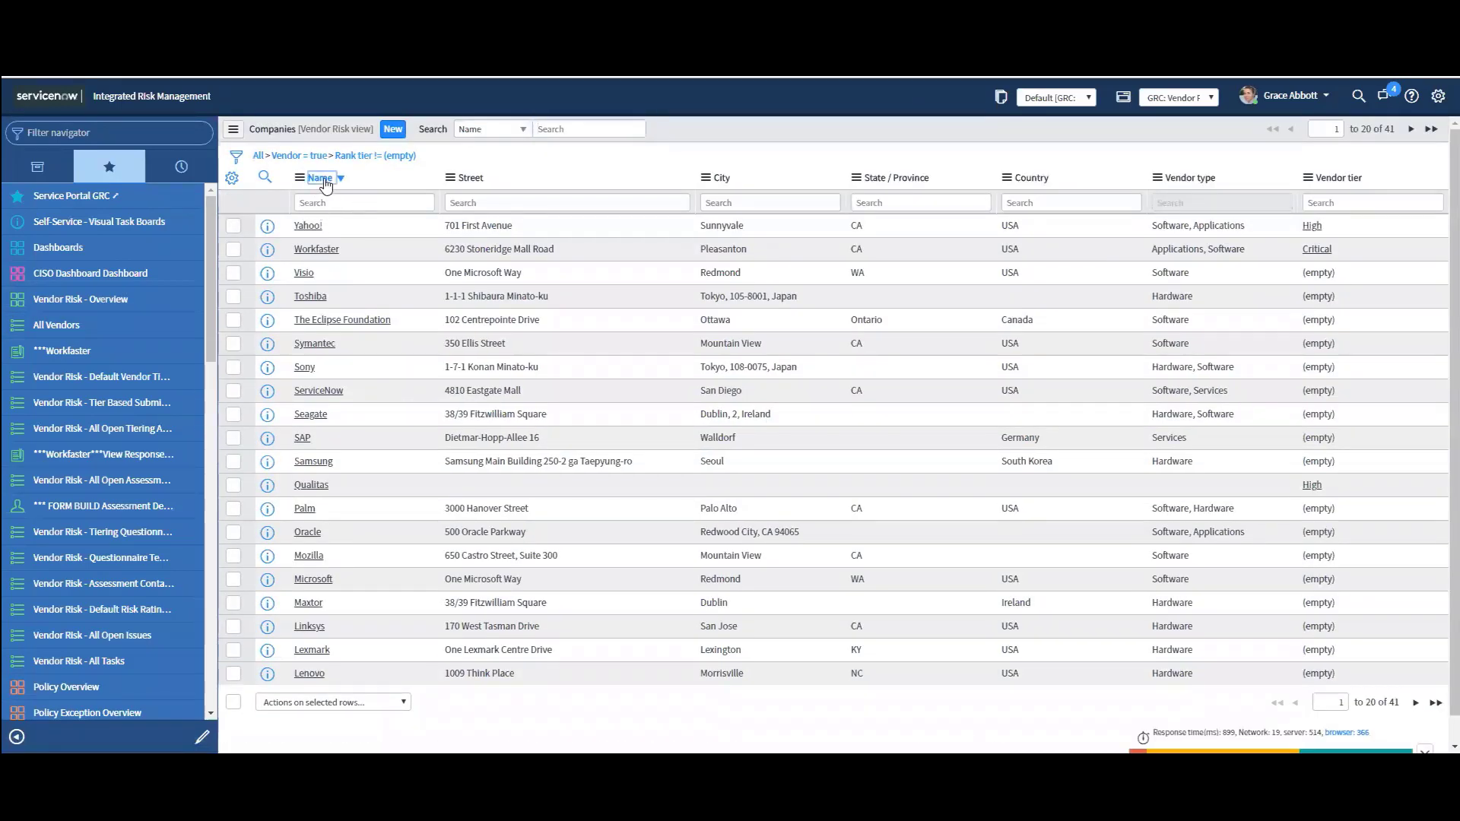
{"action": "left_click", "coordinate": [320, 178]}
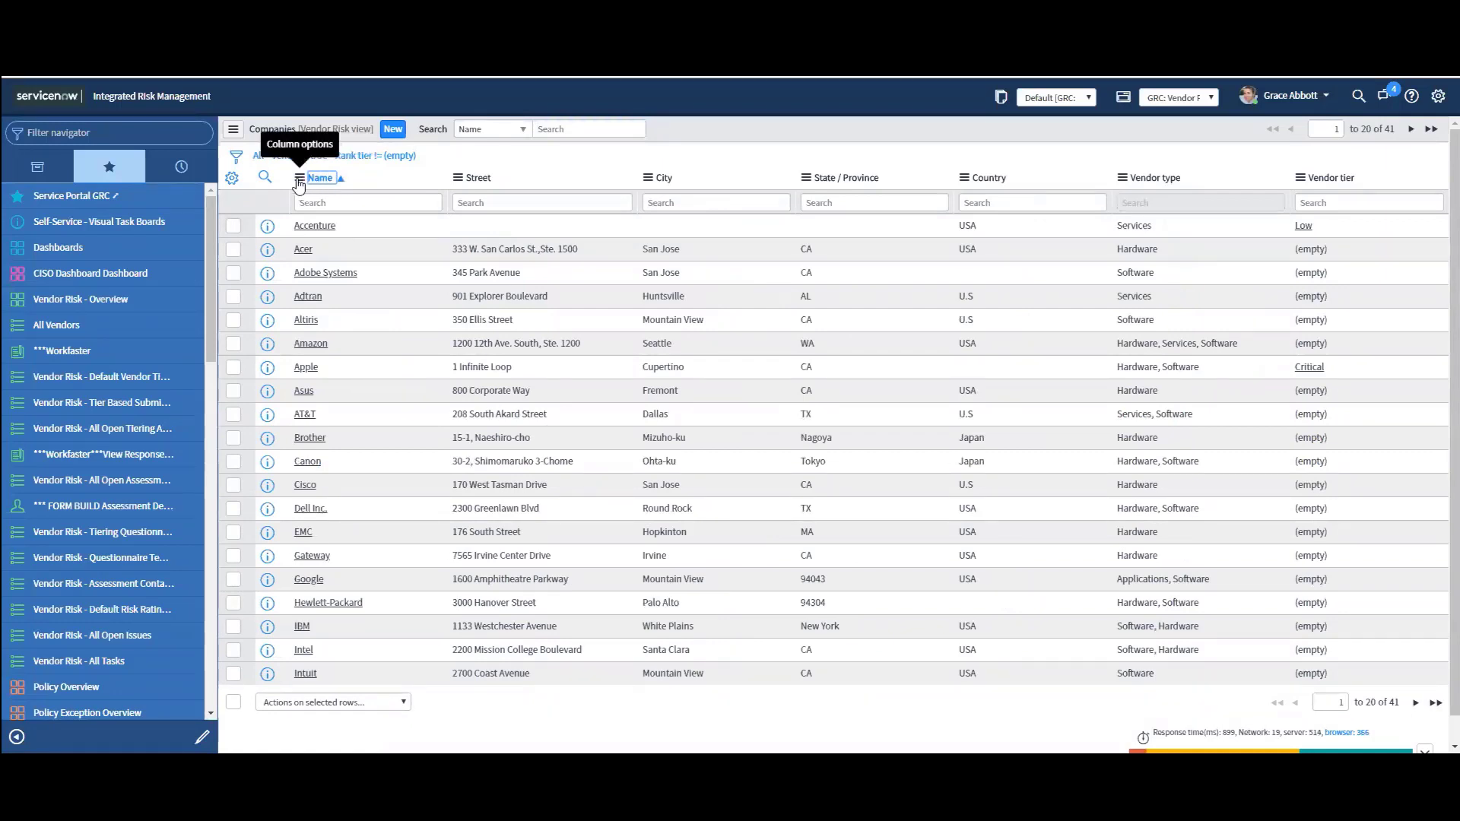
{"action": "left_click", "coordinate": [299, 181]}
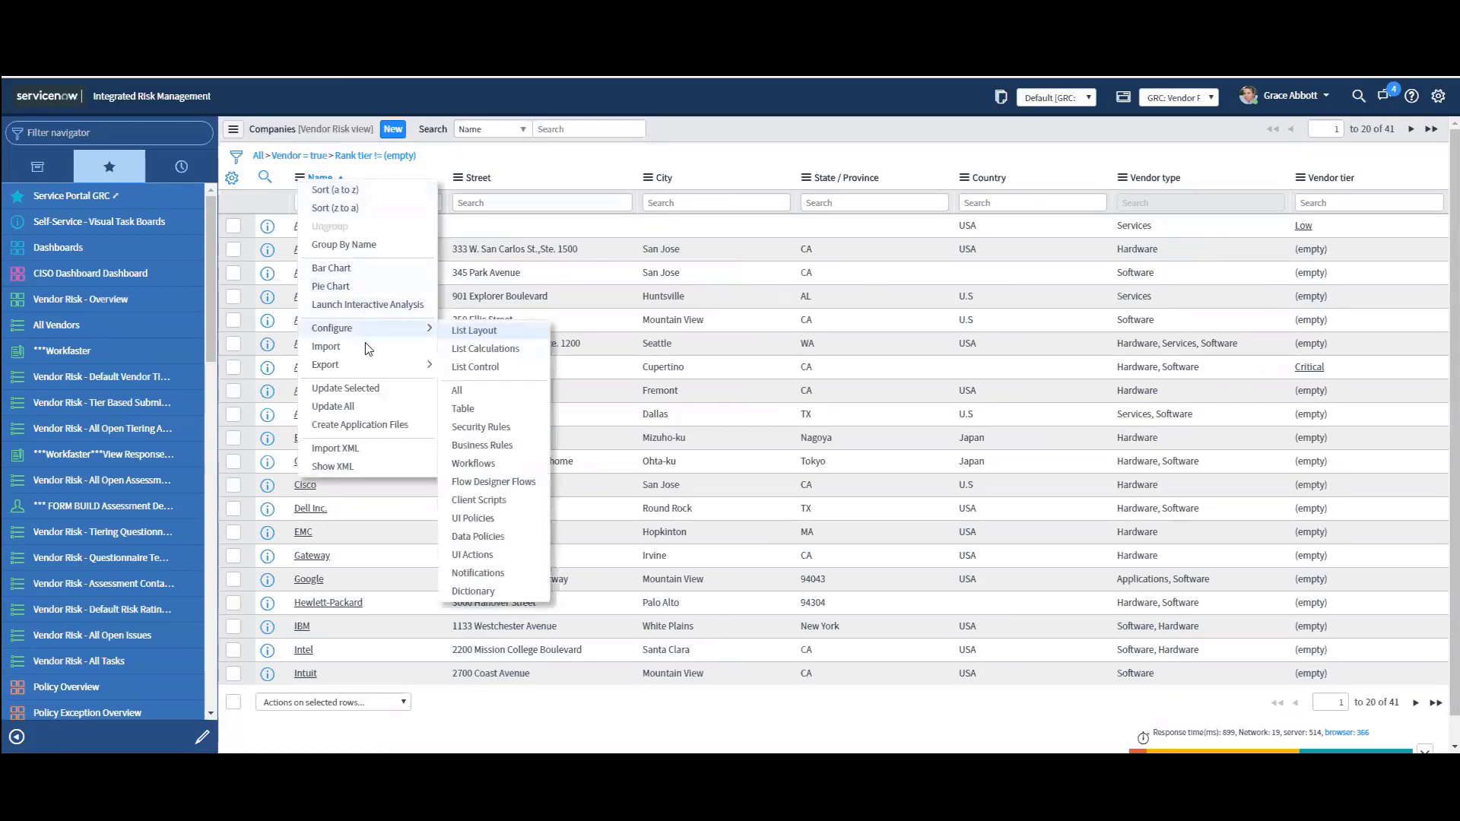
- Start importing external data into Company and download the generated Excel template
{"action": "left_click", "coordinate": [327, 347]}
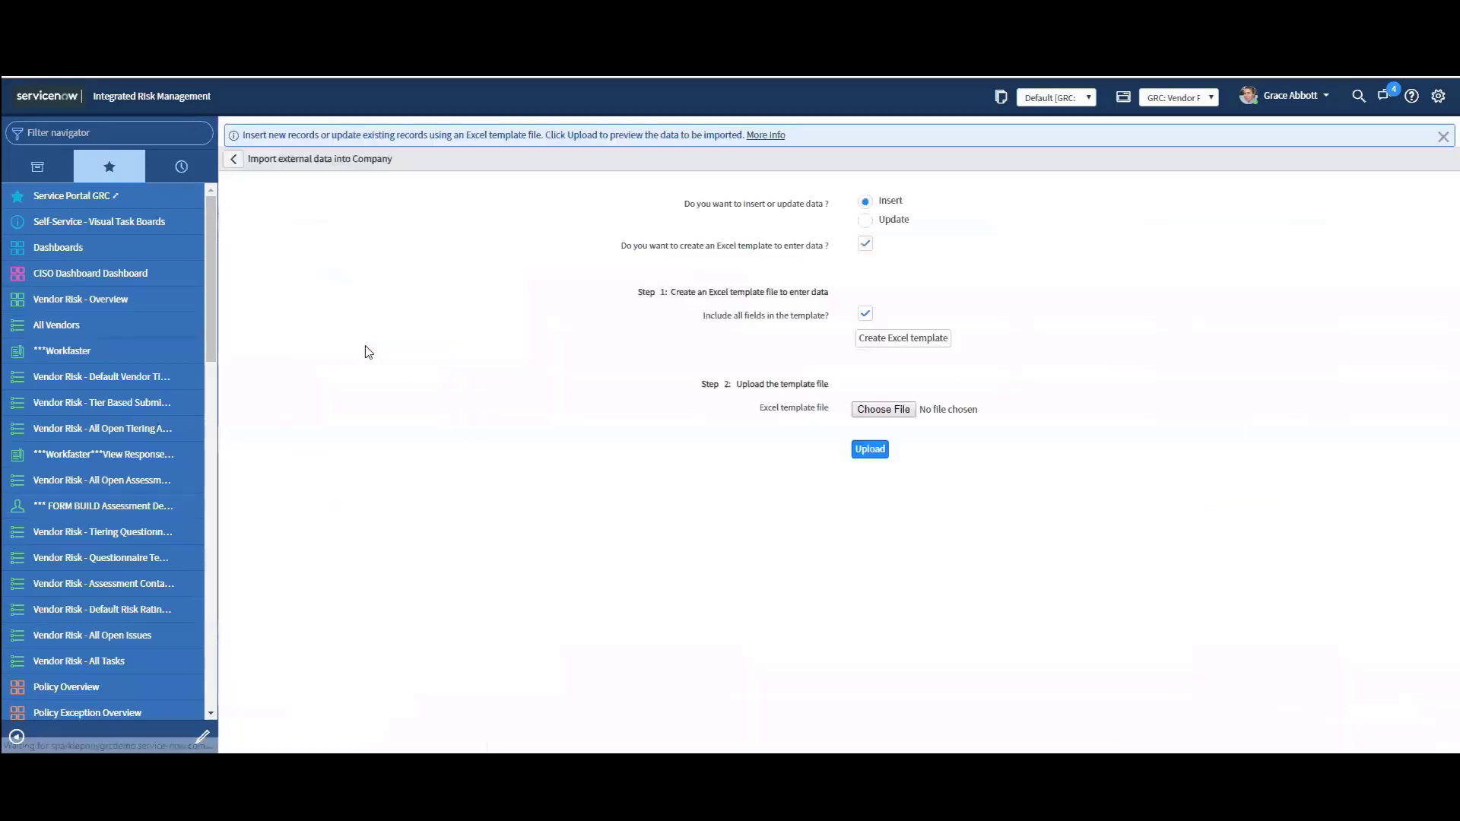
{"action": "left_click", "coordinate": [902, 350]}
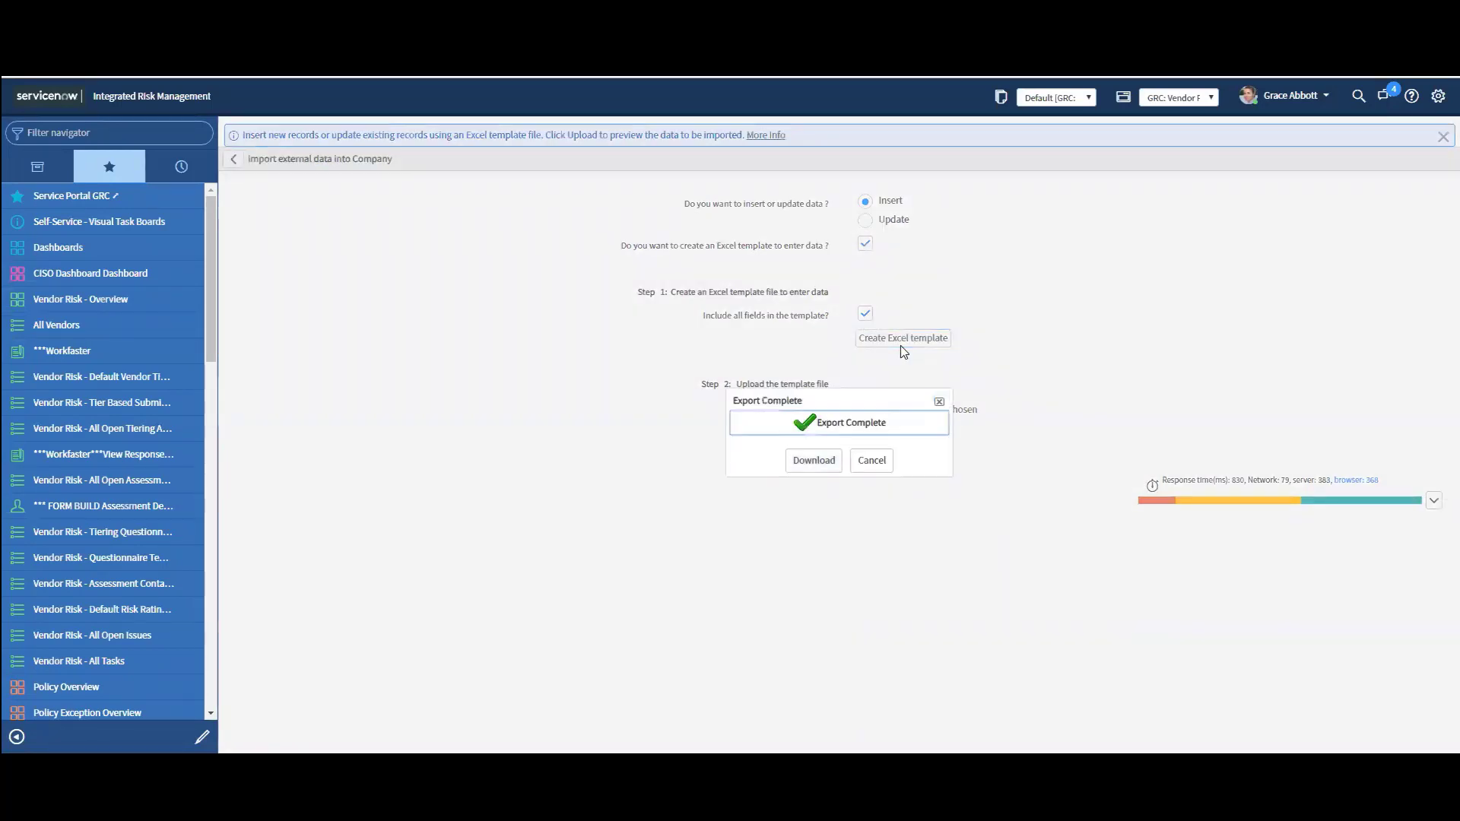
{"action": "left_click", "coordinate": [819, 460]}
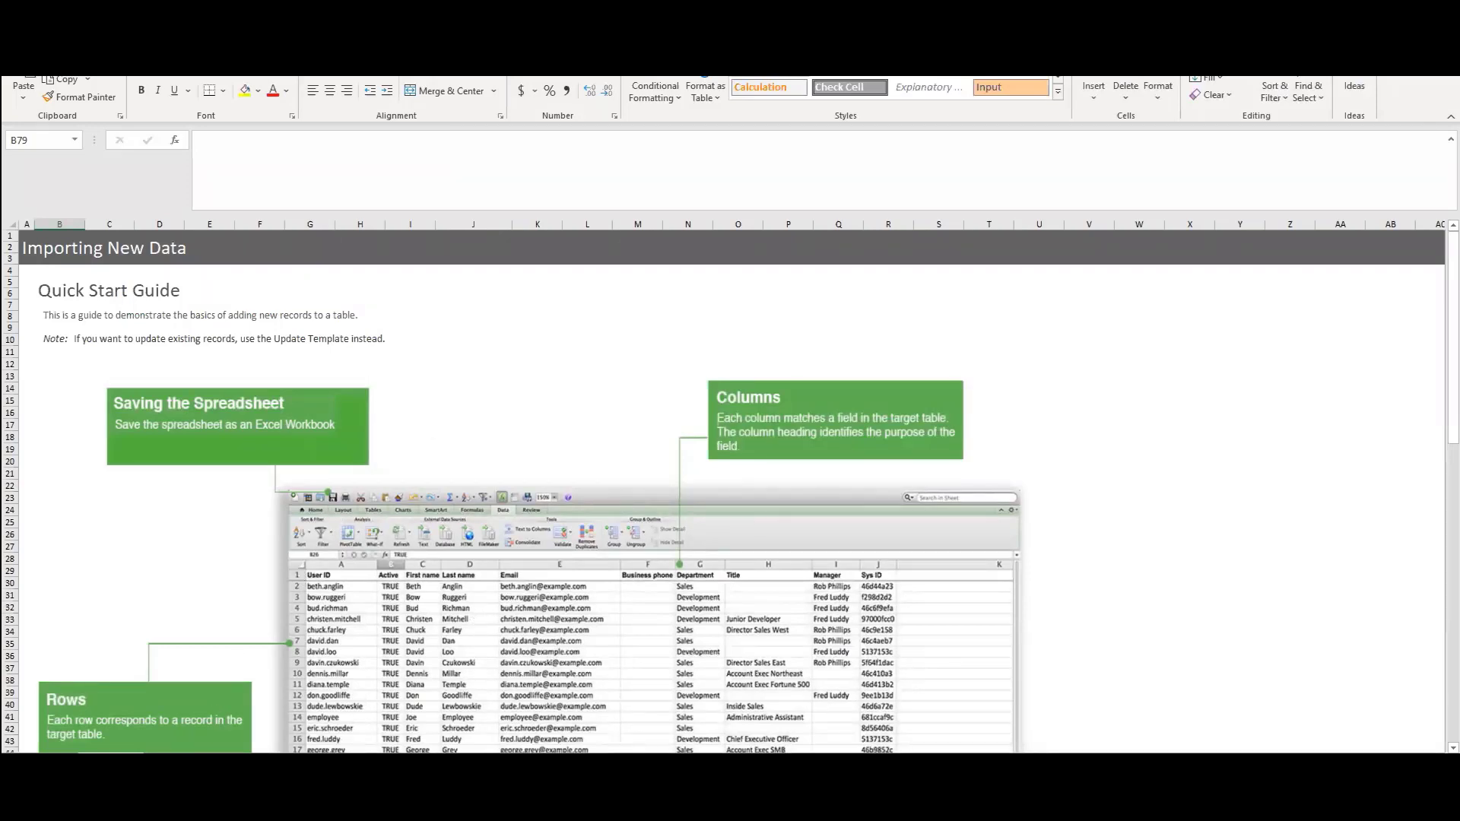
- View the template's sheet of blank company field headers, then return to the browser's import page
{"action": "key", "text": "ctrl+Page_Down"}
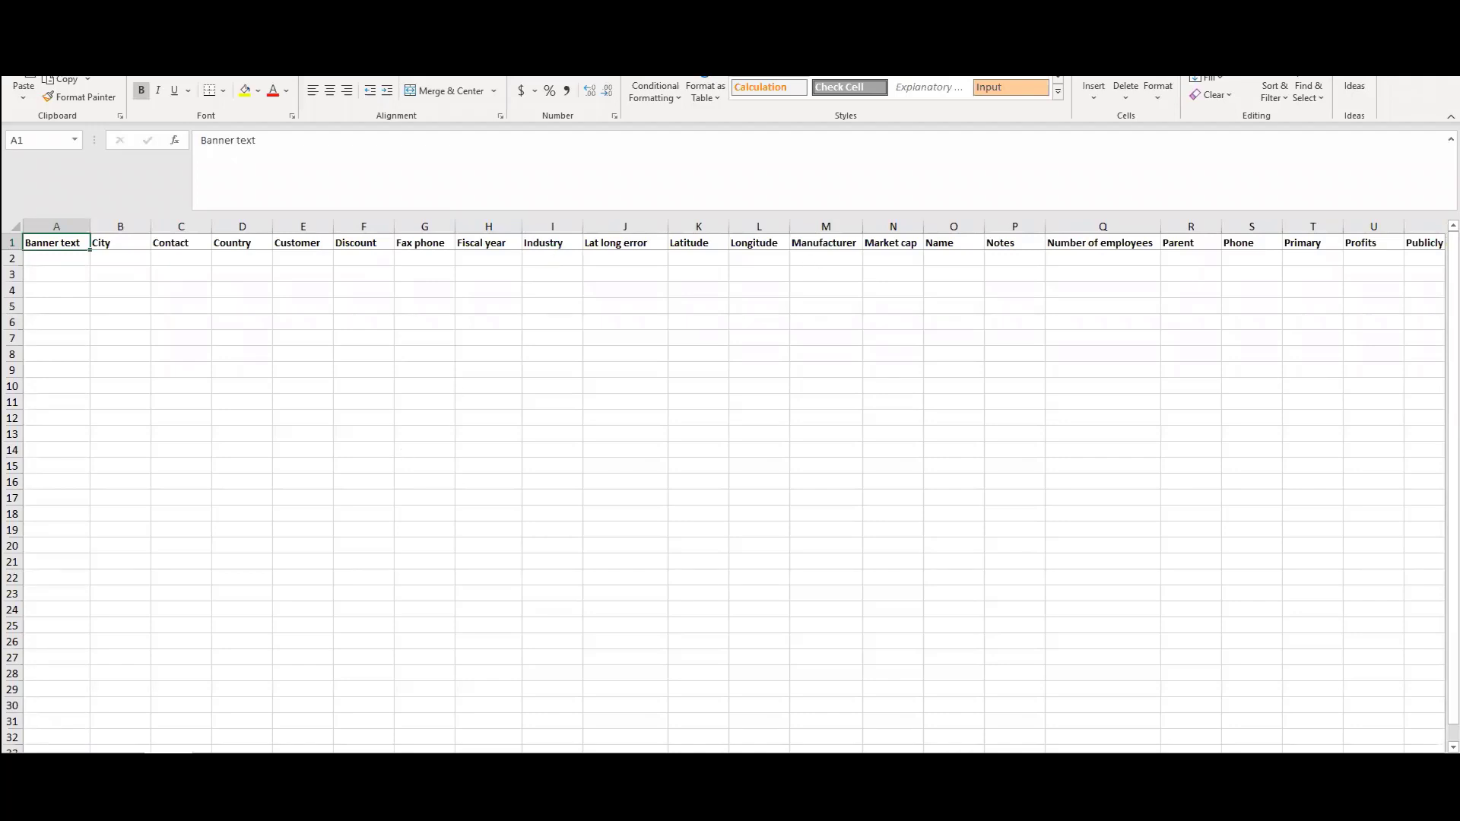
{"action": "key", "text": "alt+Tab"}
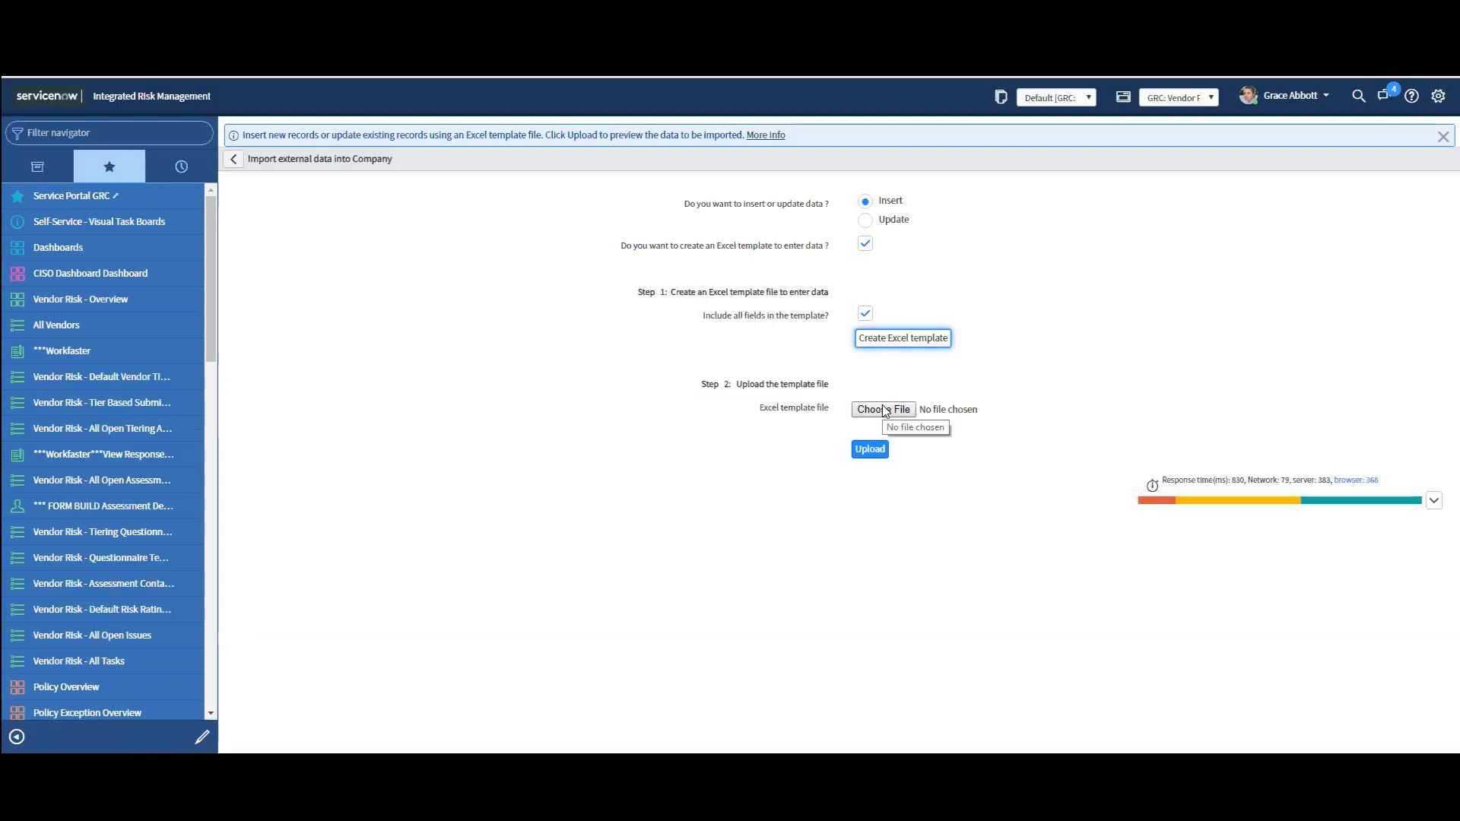
- Upload core_company 8.xlsx, preview the imported data and complete the import into Company
{"action": "left_click", "coordinate": [870, 450]}
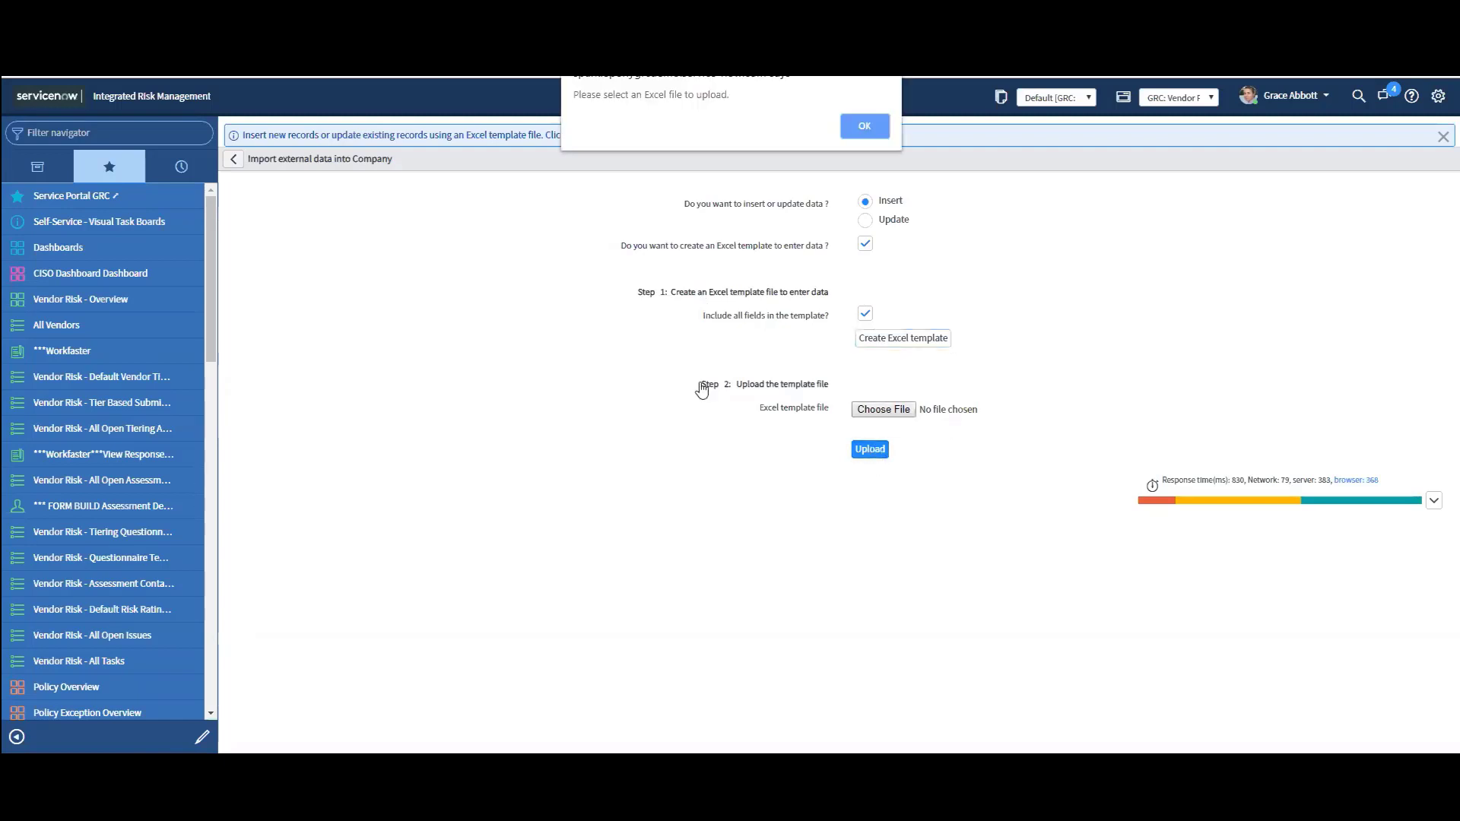
{"action": "left_click", "coordinate": [852, 127]}
{"action": "left_click", "coordinate": [906, 408]}
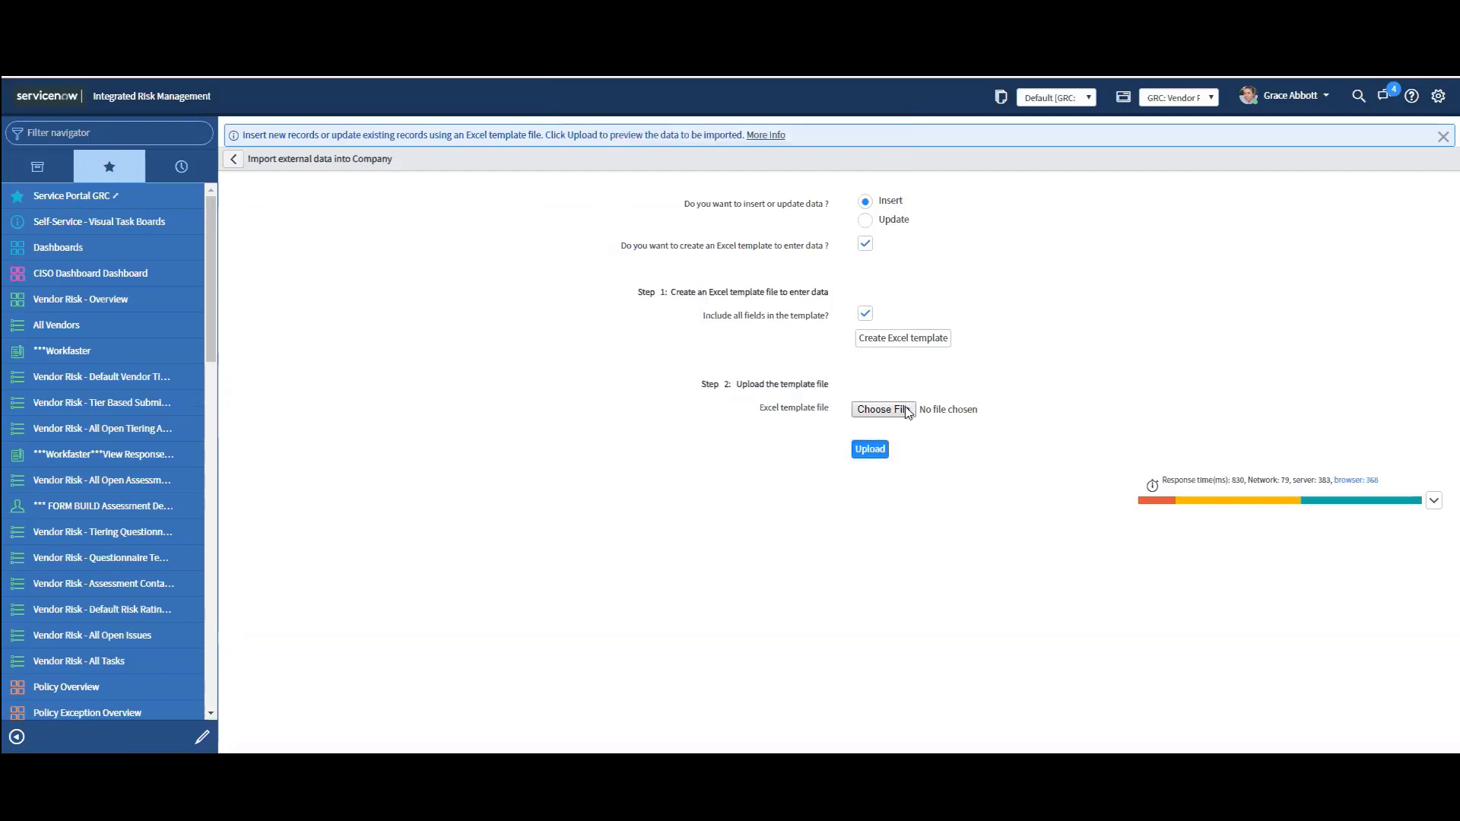
{"action": "left_click", "coordinate": [874, 449]}
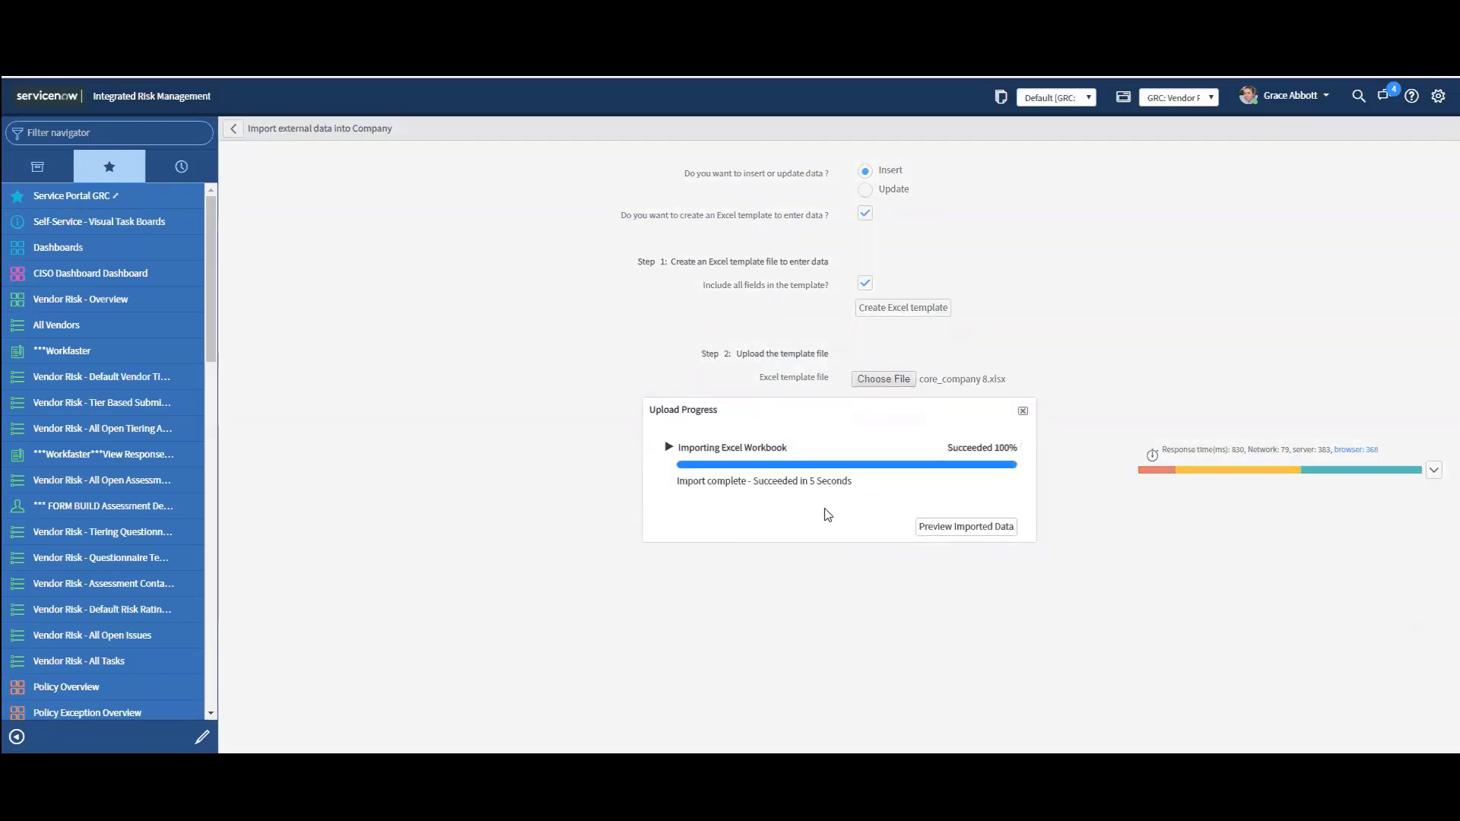
{"action": "left_click", "coordinate": [937, 527]}
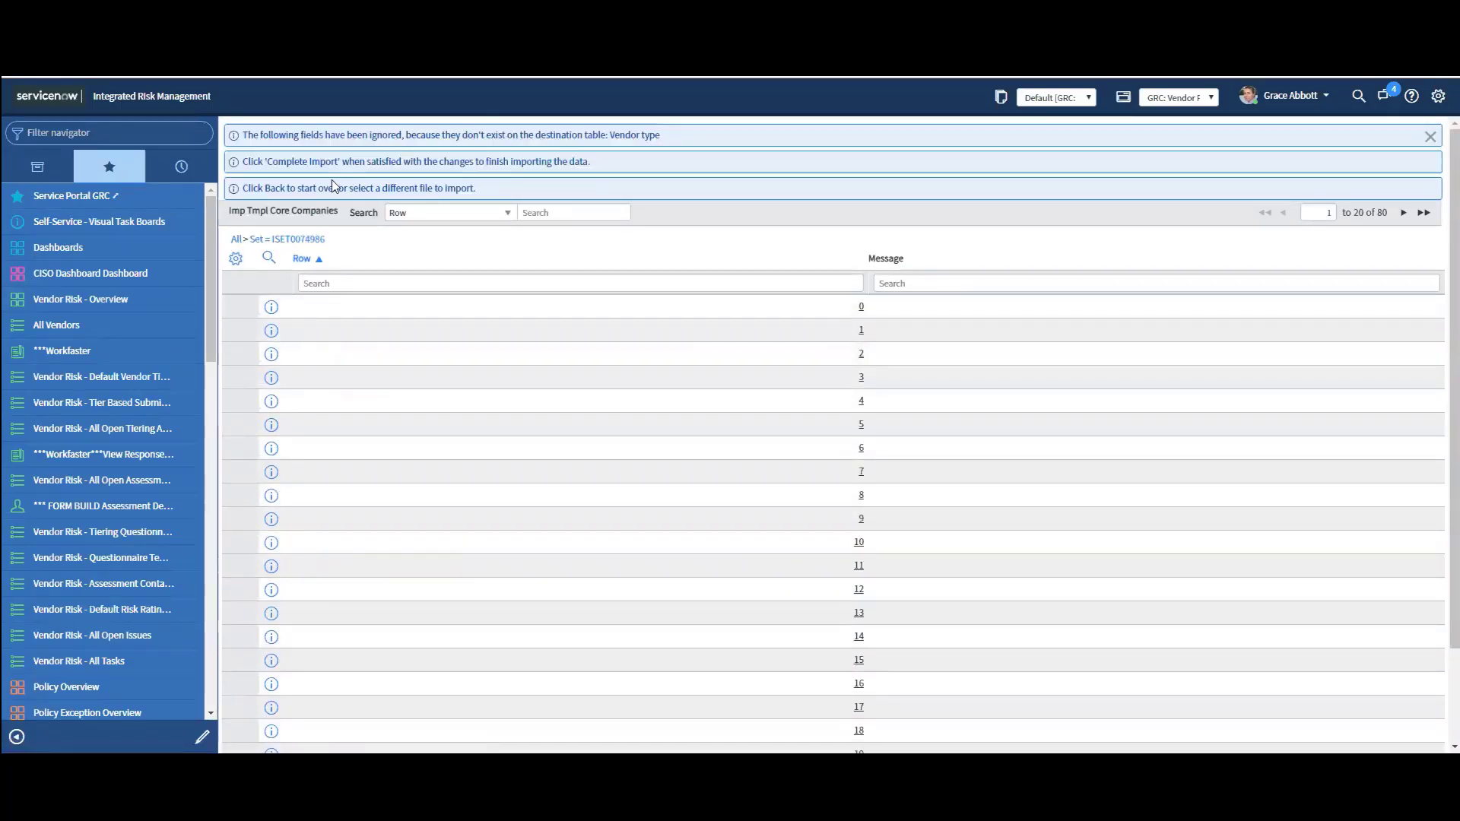
{"action": "scroll", "coordinate": [885, 327], "scroll_direction": "down", "scroll_amount": 3}
{"action": "left_click", "coordinate": [340, 728]}
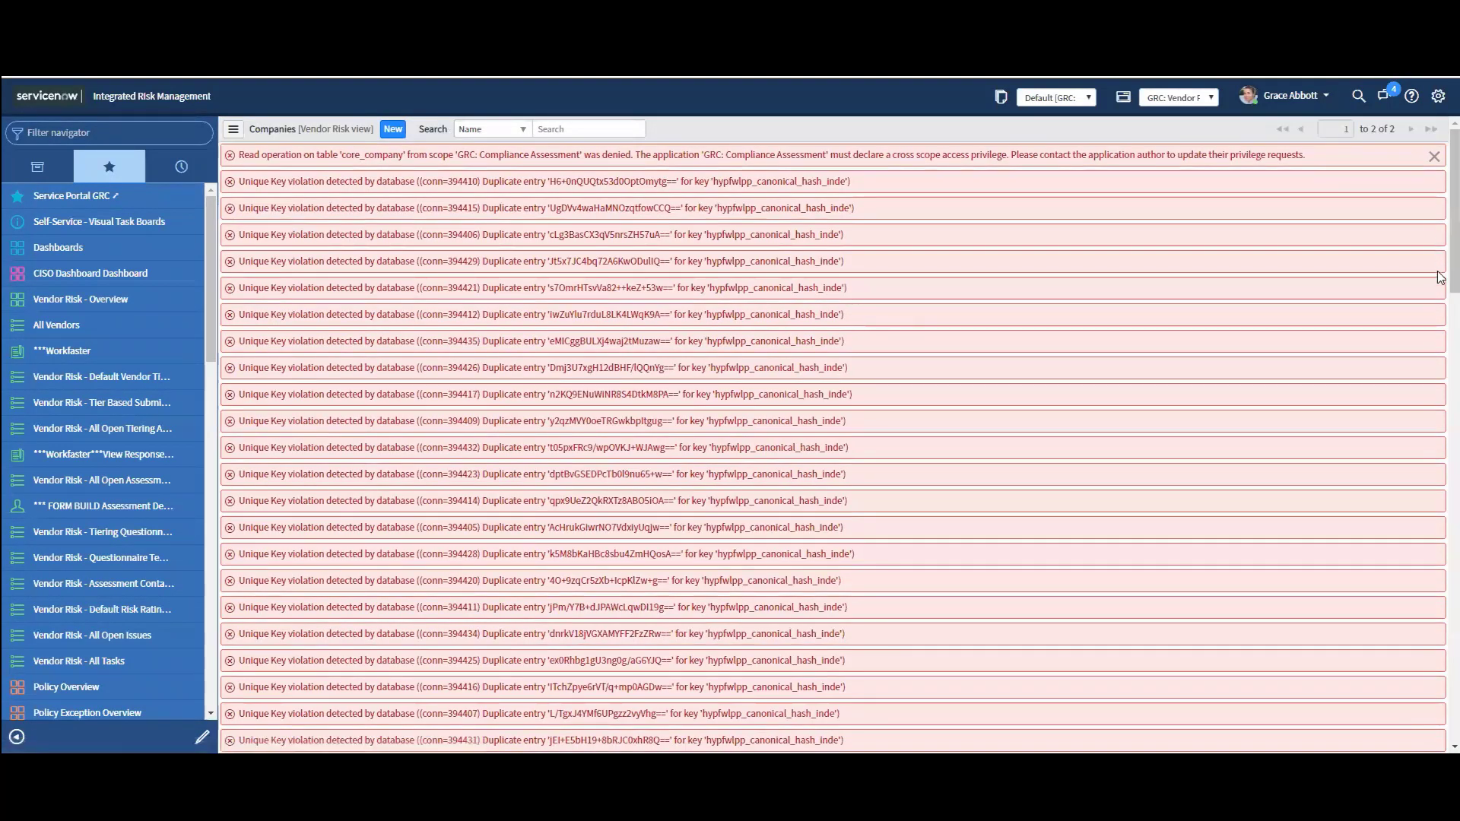
- Open the newly imported company record and show the vendor's Contact tab address fields
{"action": "scroll", "coordinate": [1430, 517], "scroll_direction": "down", "scroll_amount": 20}
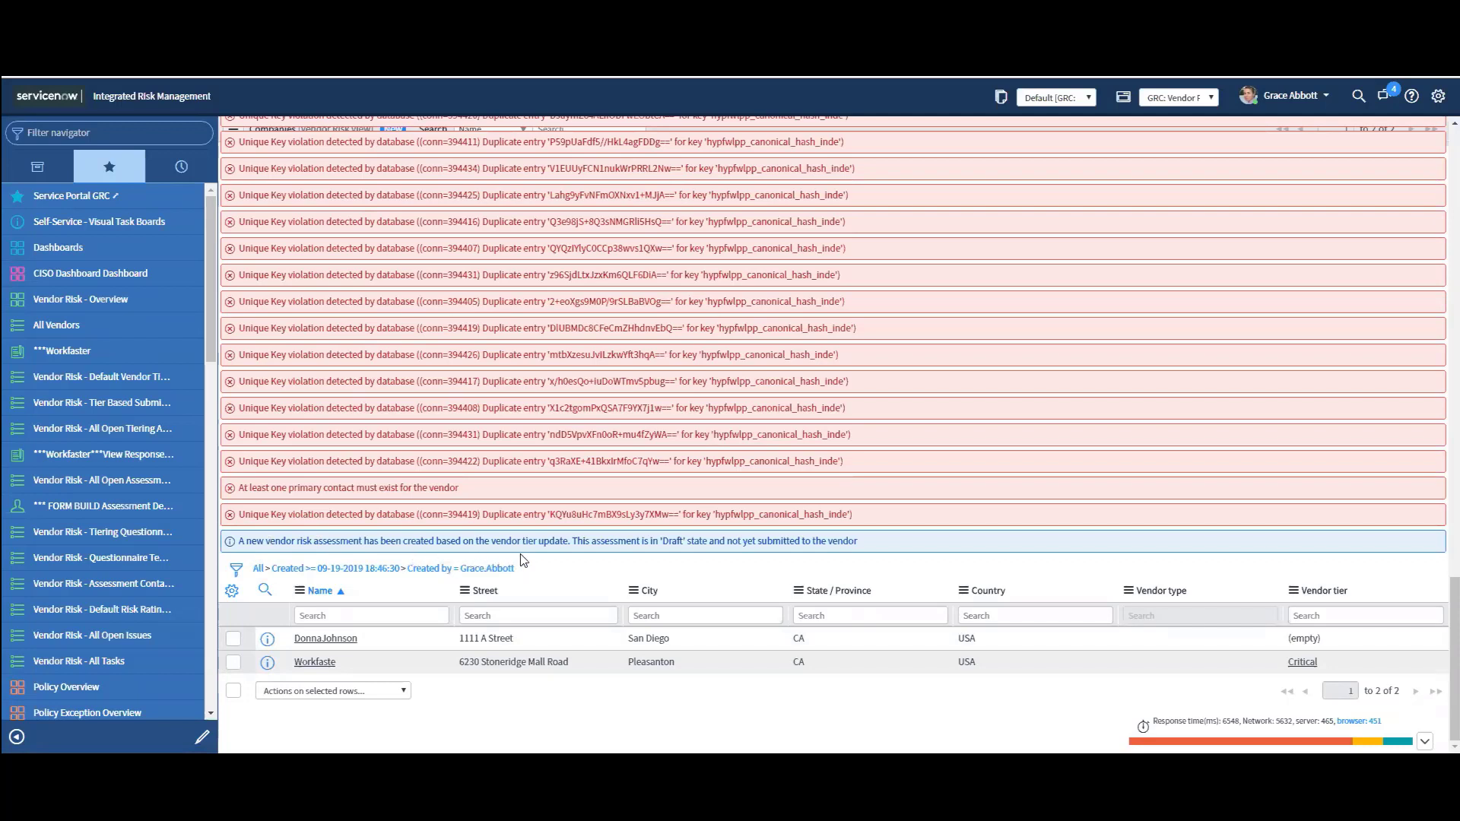
{"action": "left_click", "coordinate": [332, 648]}
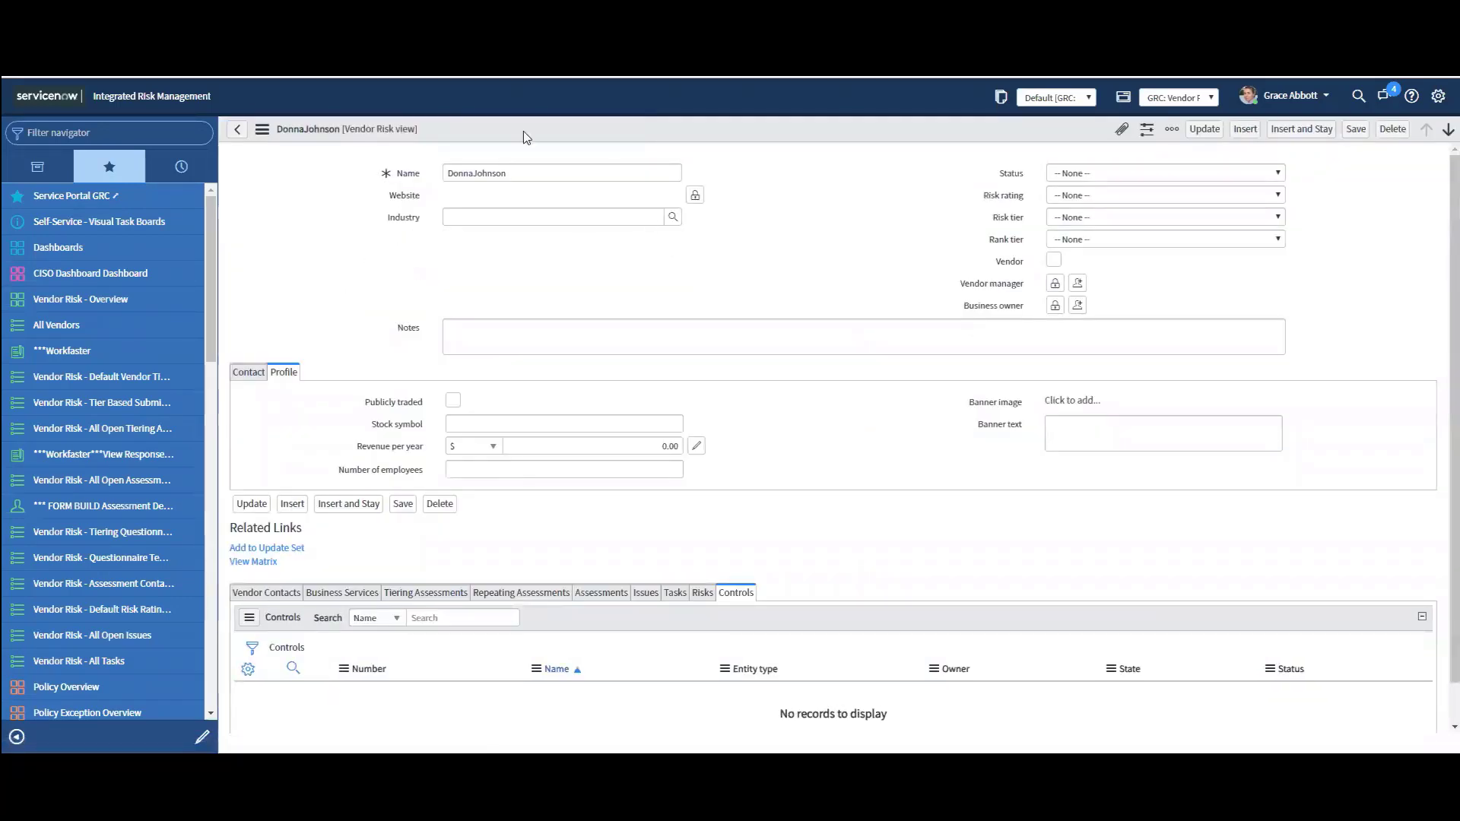
{"action": "left_click", "coordinate": [250, 376]}
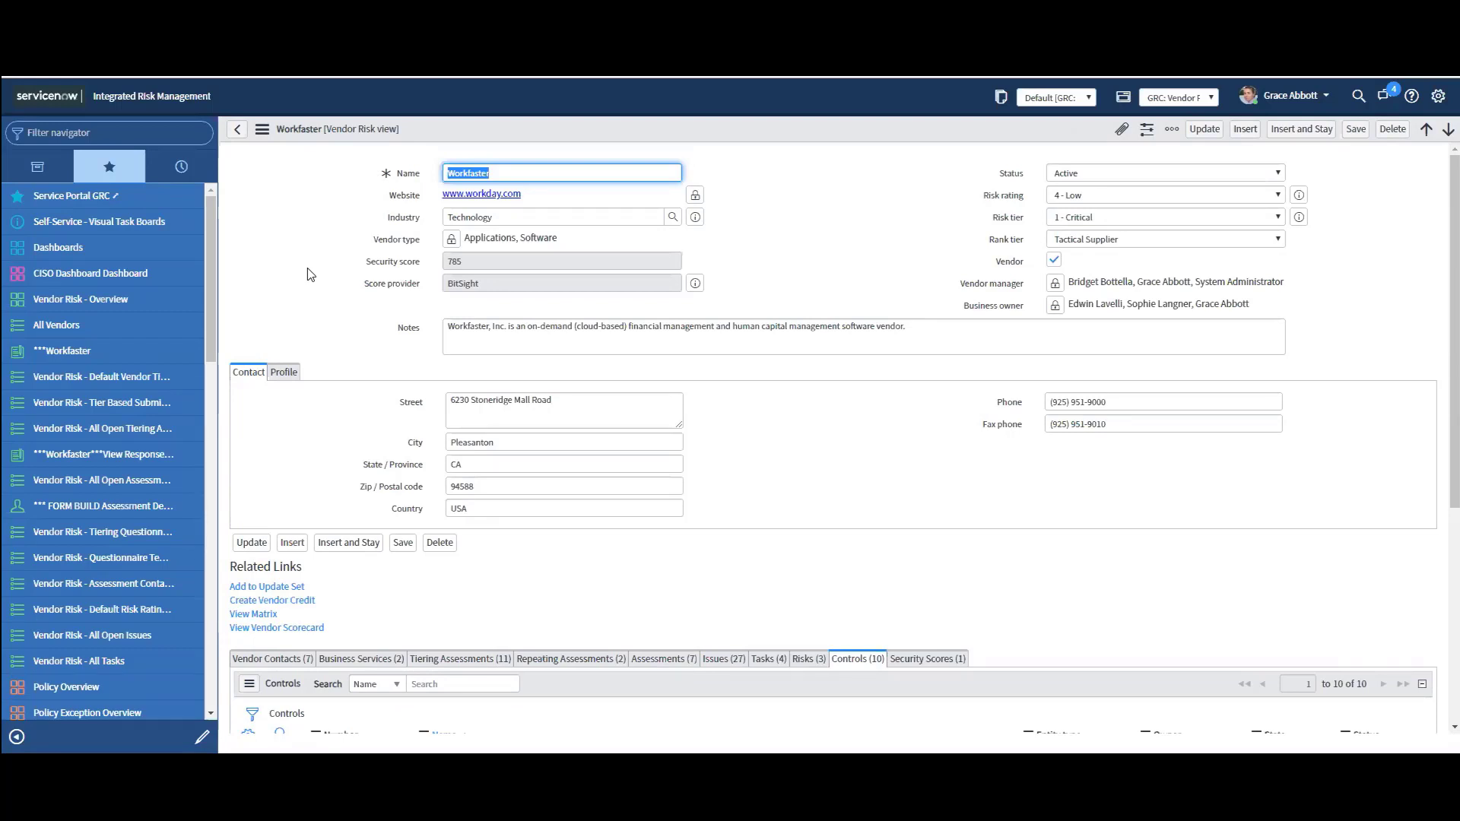
- Set Workfaster's risk tier to 4 - Low and list its 11 tiering assessments
{"action": "scroll", "coordinate": [319, 393], "scroll_direction": "down", "scroll_amount": 2}
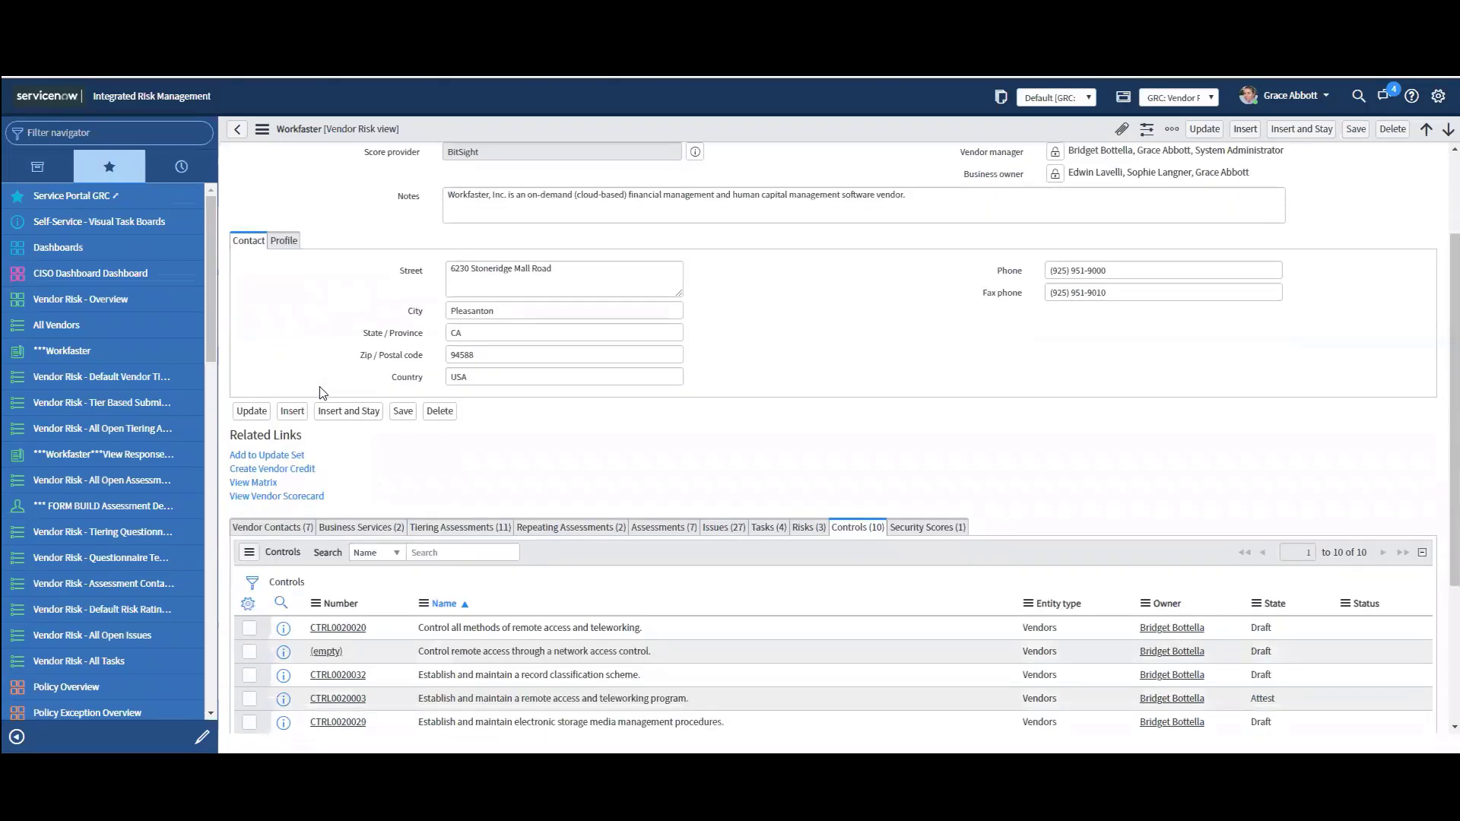
{"action": "scroll", "coordinate": [319, 393], "scroll_direction": "up", "scroll_amount": 1}
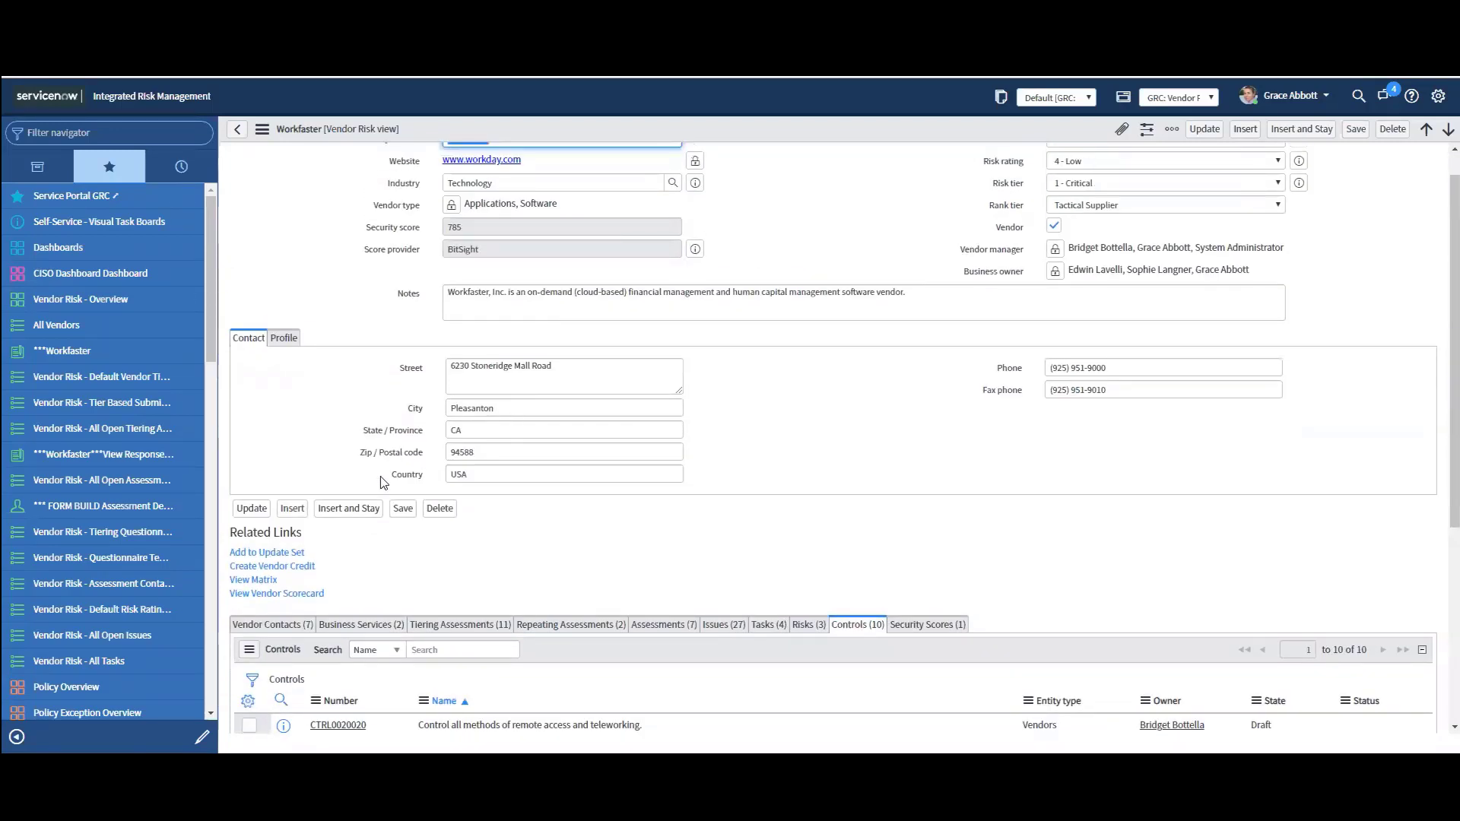
{"action": "left_click", "coordinate": [1149, 184]}
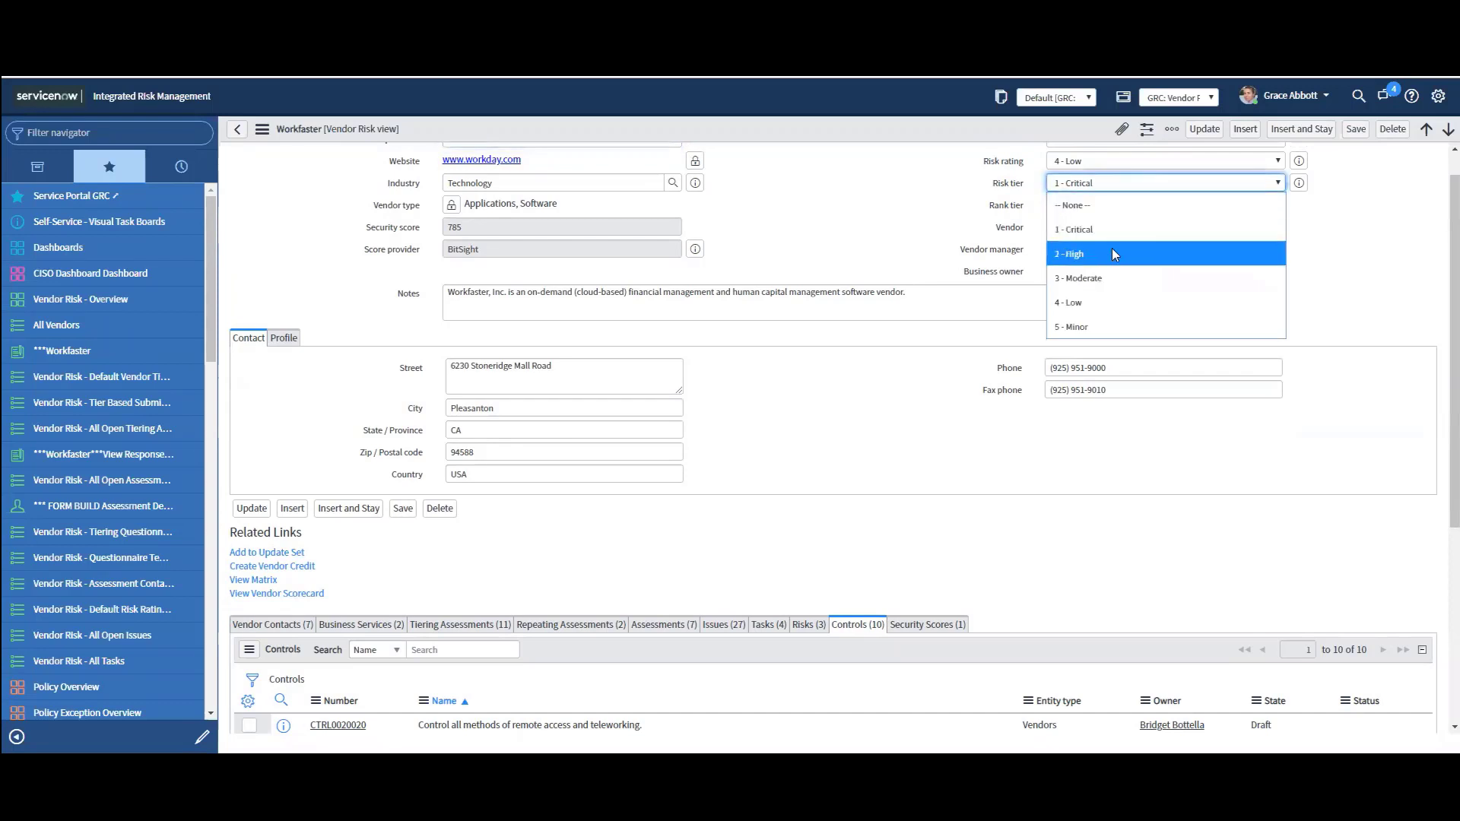
{"action": "left_click", "coordinate": [1112, 303]}
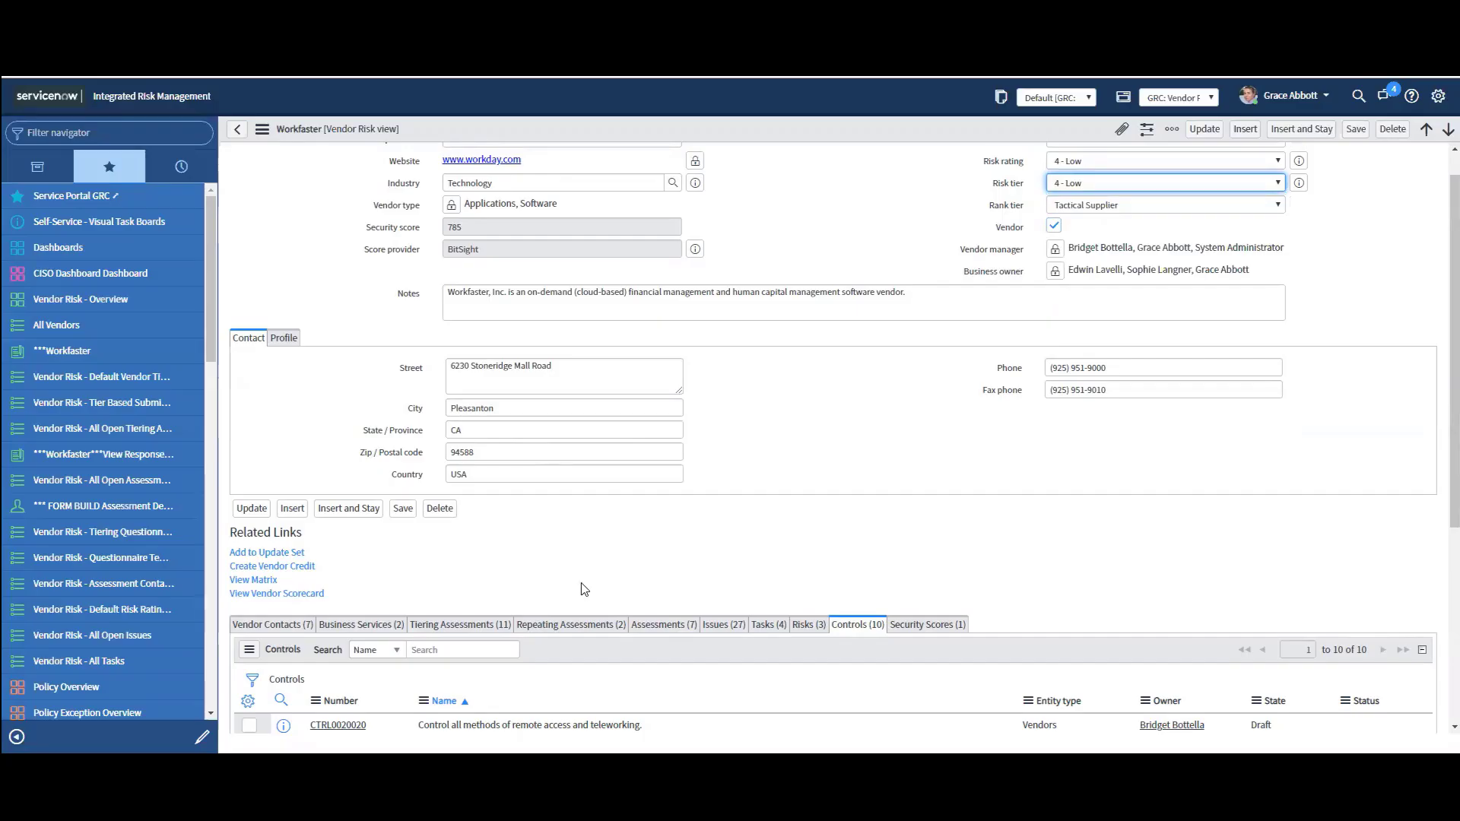
{"action": "left_click", "coordinate": [271, 625]}
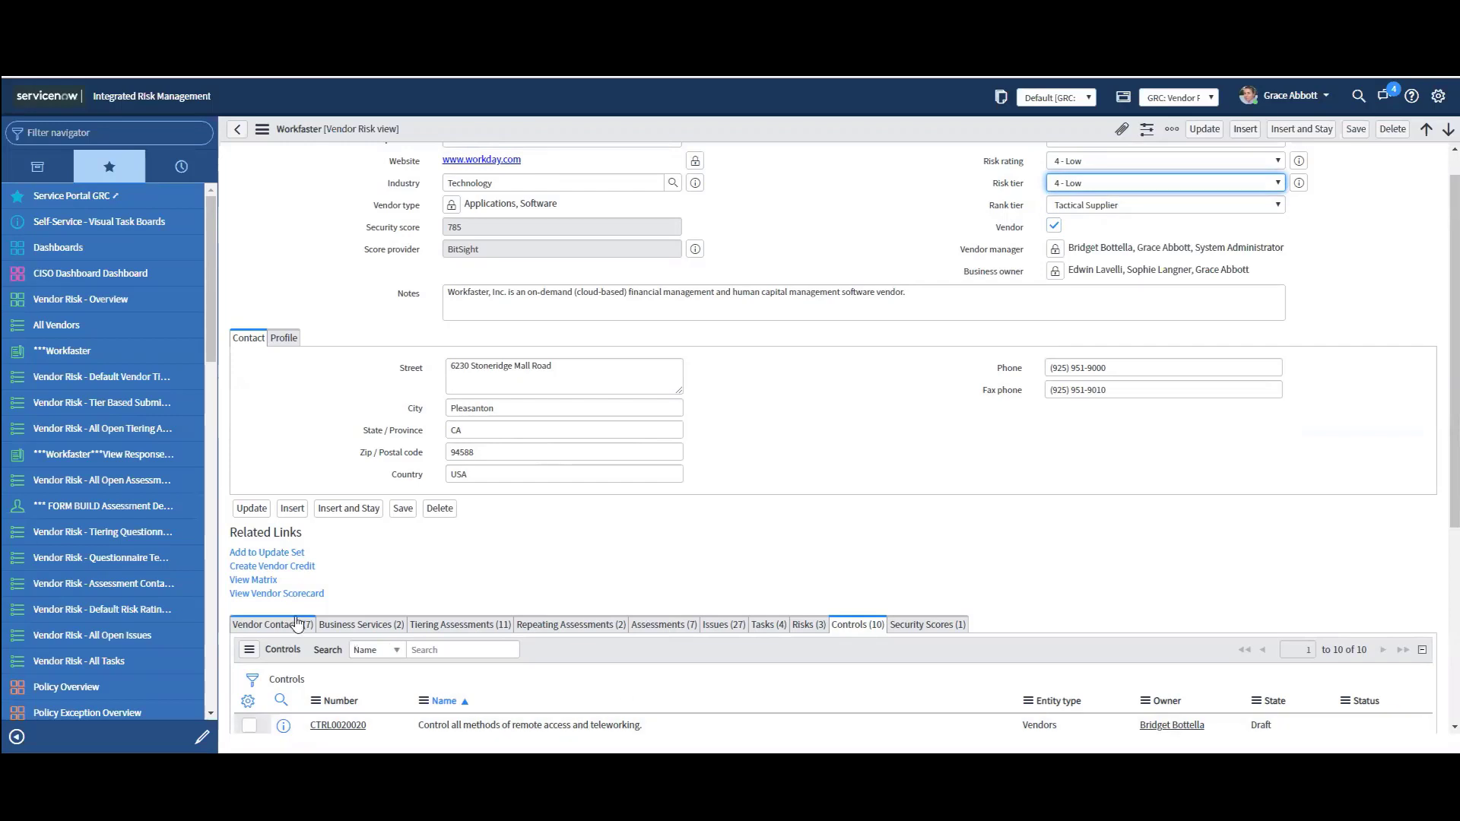
{"action": "left_click", "coordinate": [441, 630]}
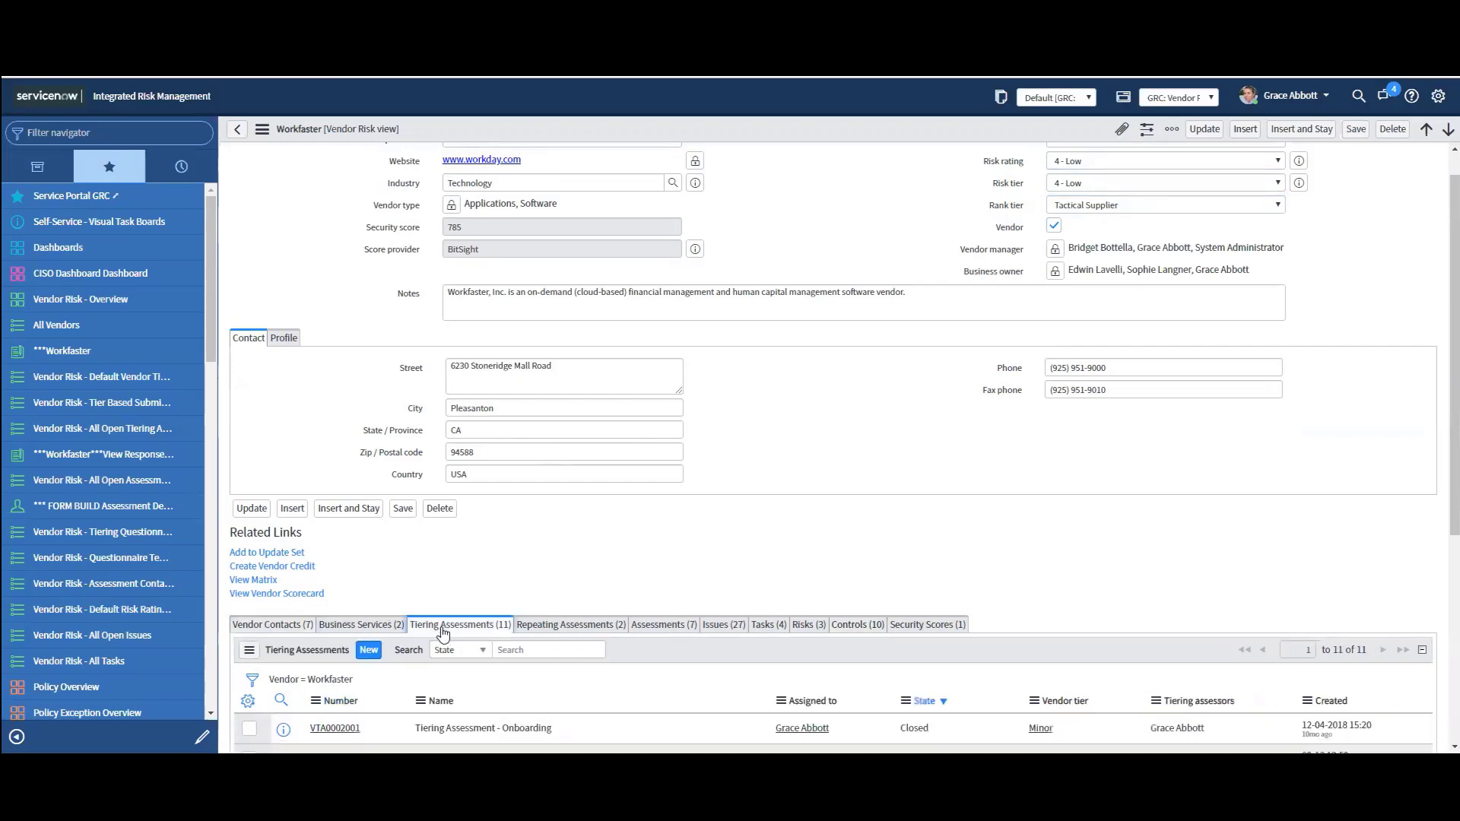
- Create tiering assessment 'q2 2019 Oct 29 workfaster' with yourself as tiering assessor and submit it
{"action": "scroll", "coordinate": [443, 632], "scroll_direction": "down", "scroll_amount": 2}
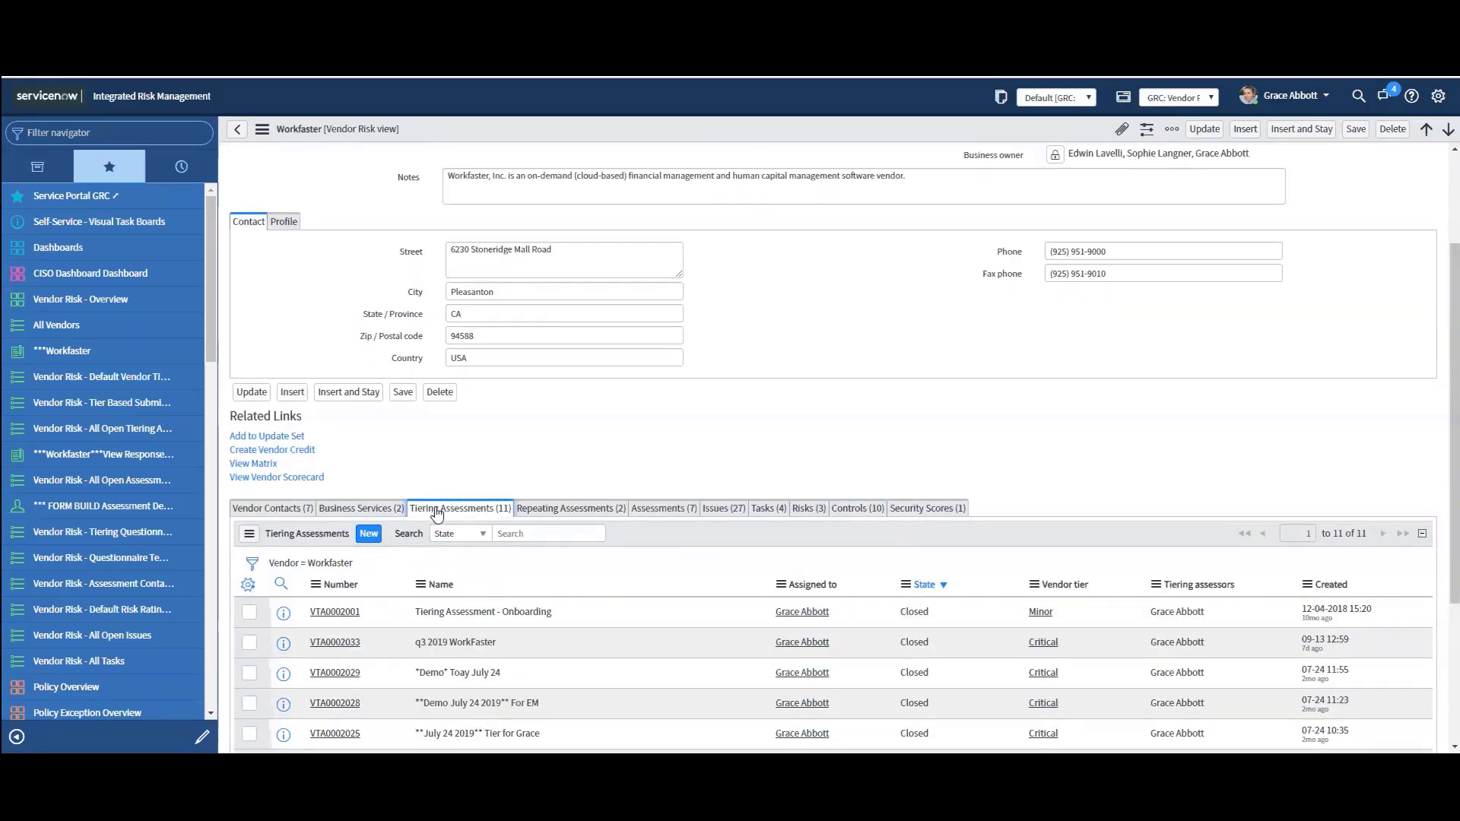
{"action": "left_click", "coordinate": [366, 534]}
{"action": "left_click", "coordinate": [492, 266]}
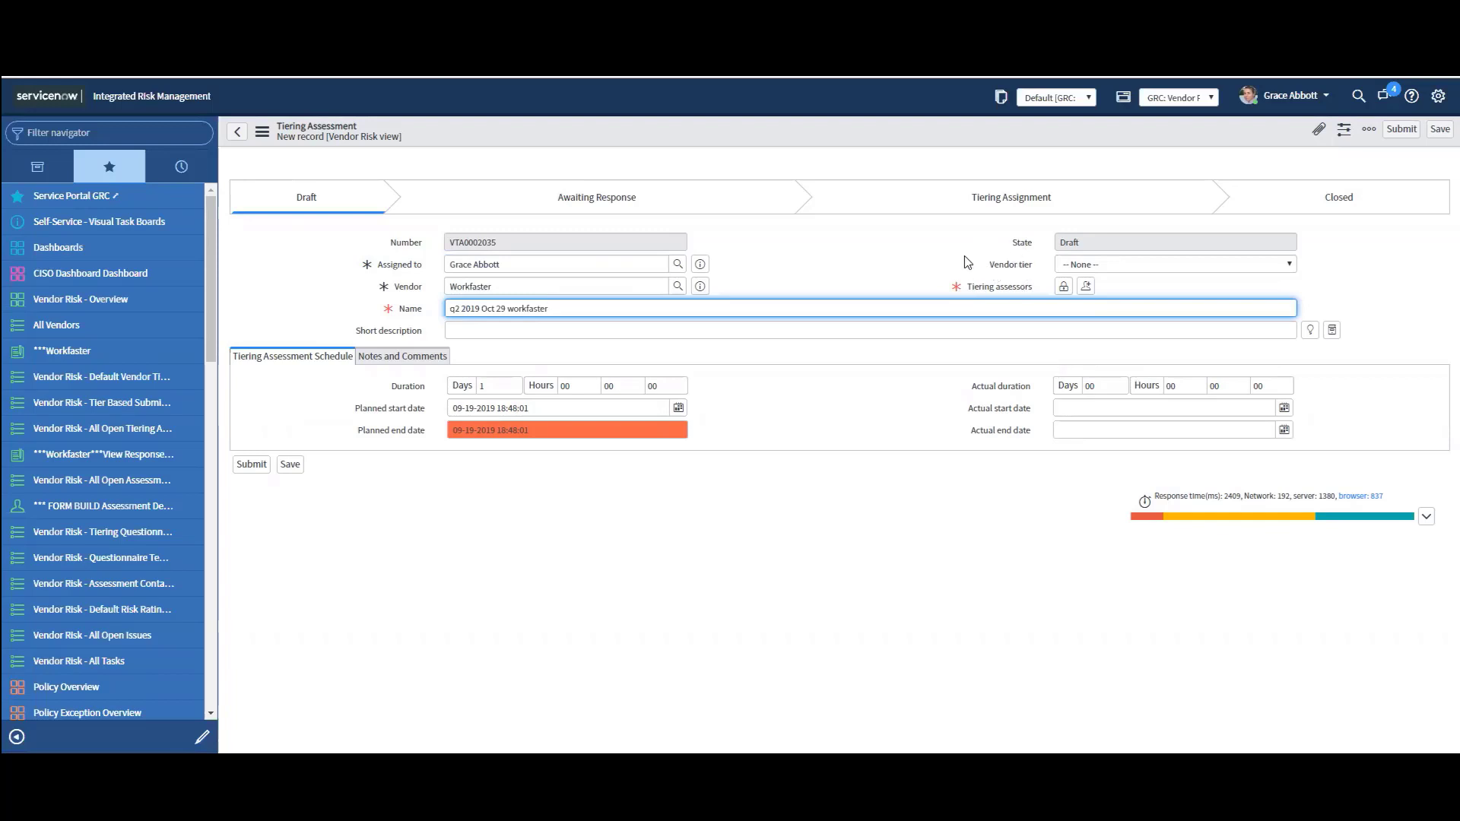
{"action": "left_click", "coordinate": [1088, 289]}
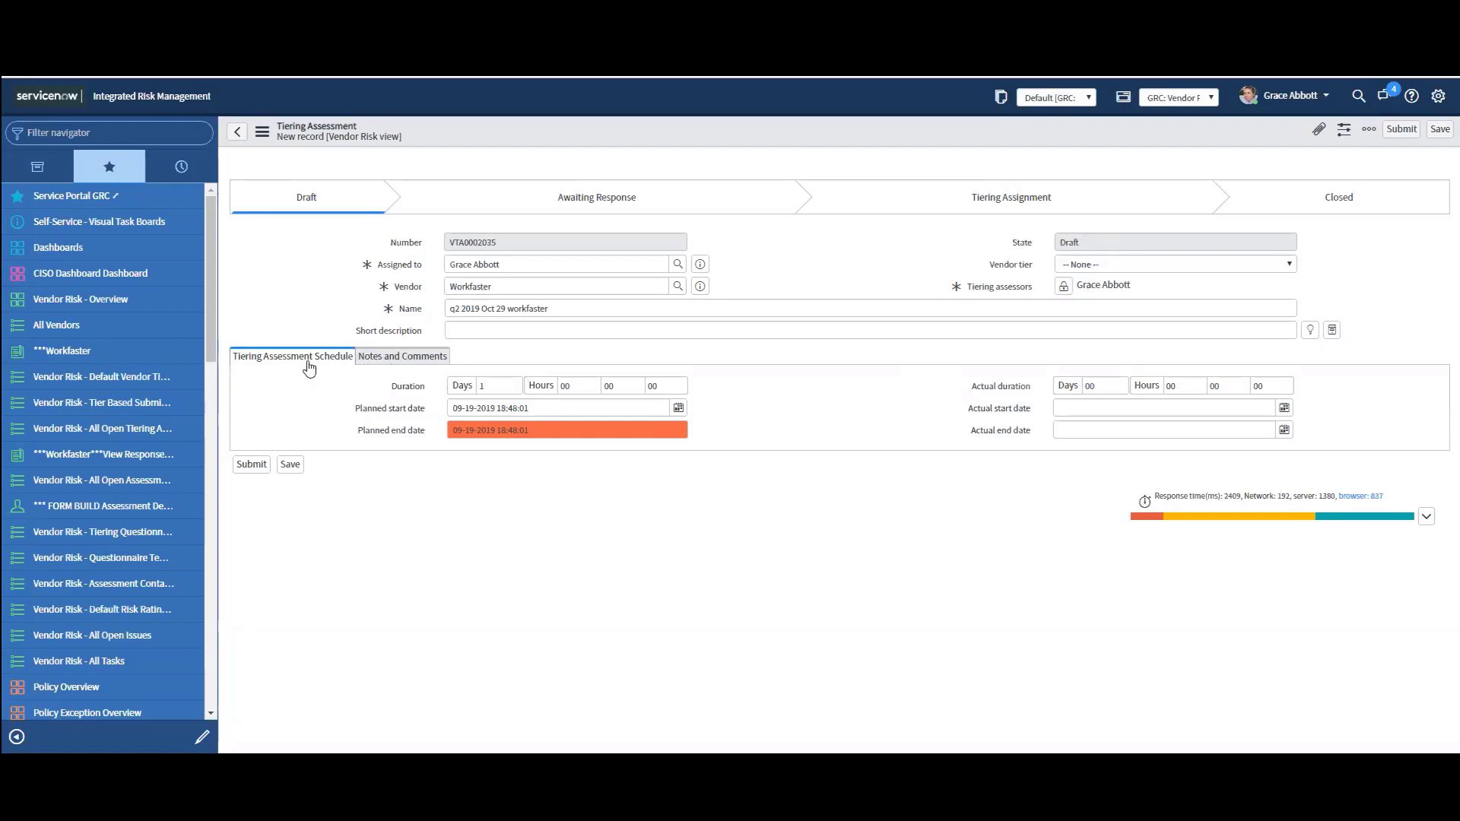
{"action": "left_click", "coordinate": [252, 464]}
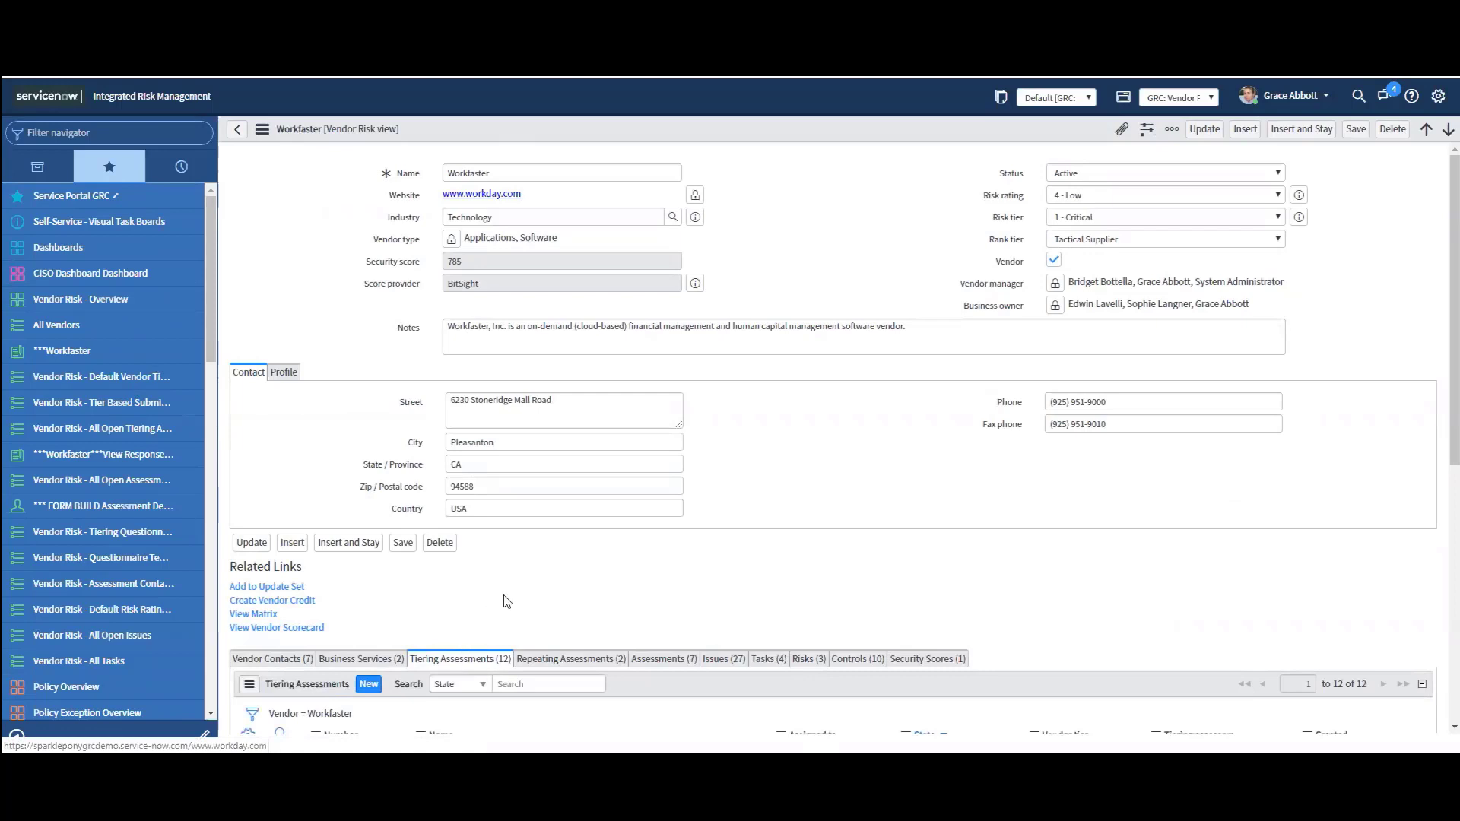
- Open the q2 2019 Oct 29 workfaster assessment and add the Basic questionnaire to it
{"action": "scroll", "coordinate": [508, 601], "scroll_direction": "down", "scroll_amount": 2}
{"action": "scroll", "coordinate": [506, 601], "scroll_direction": "down", "scroll_amount": 1}
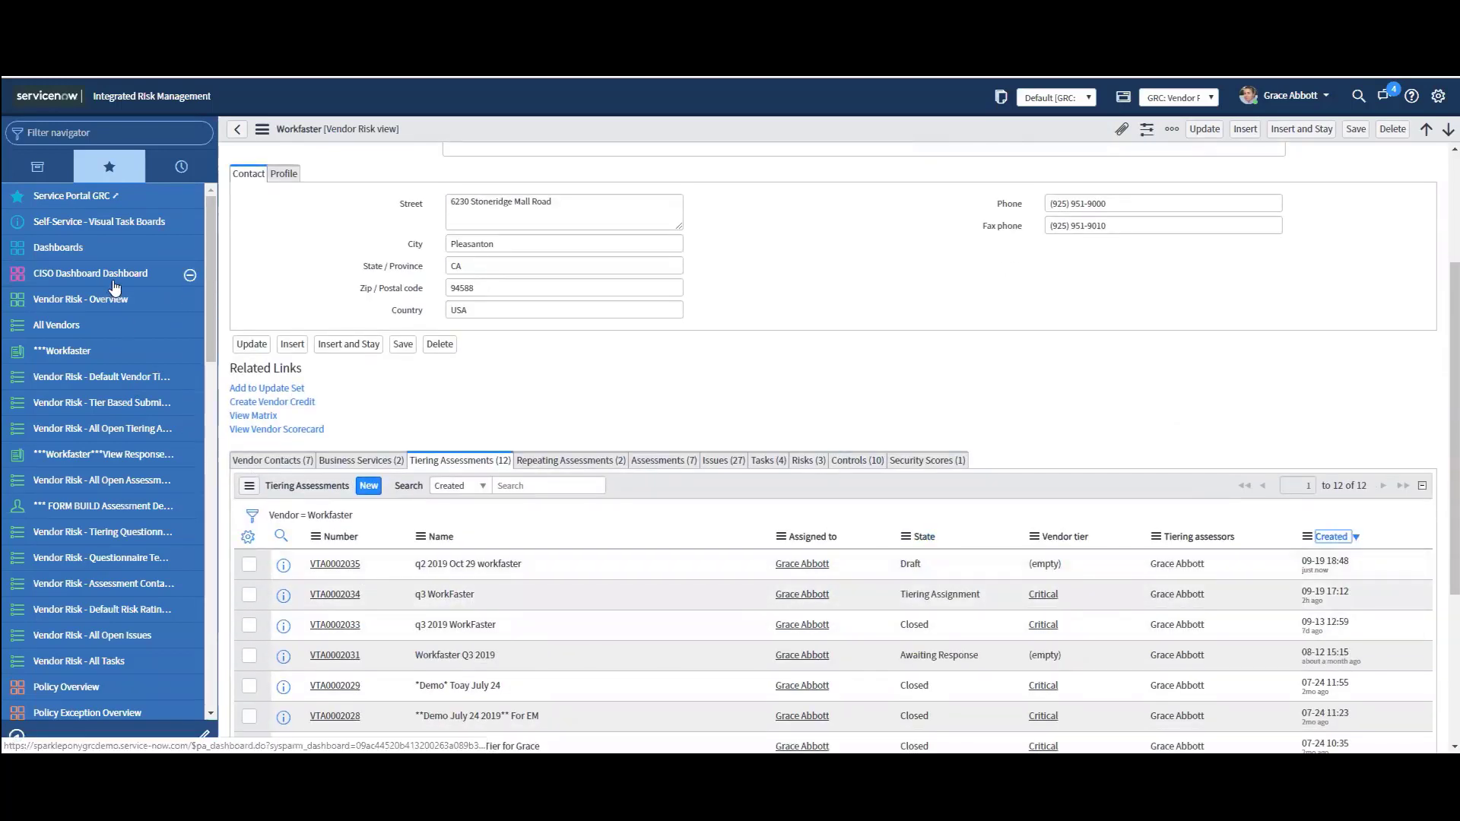
{"action": "left_click", "coordinate": [148, 430]}
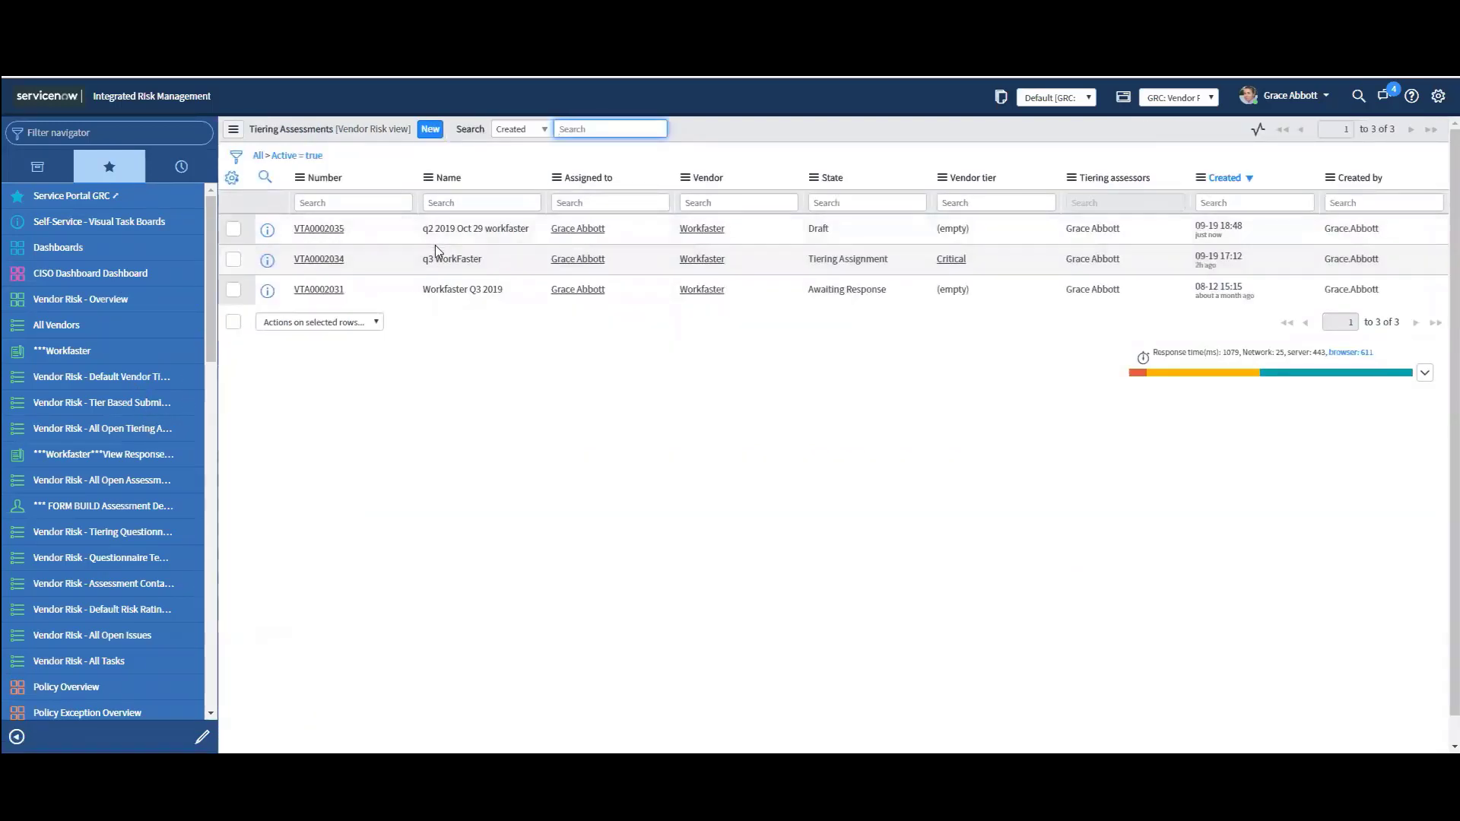
{"action": "left_click", "coordinate": [324, 230]}
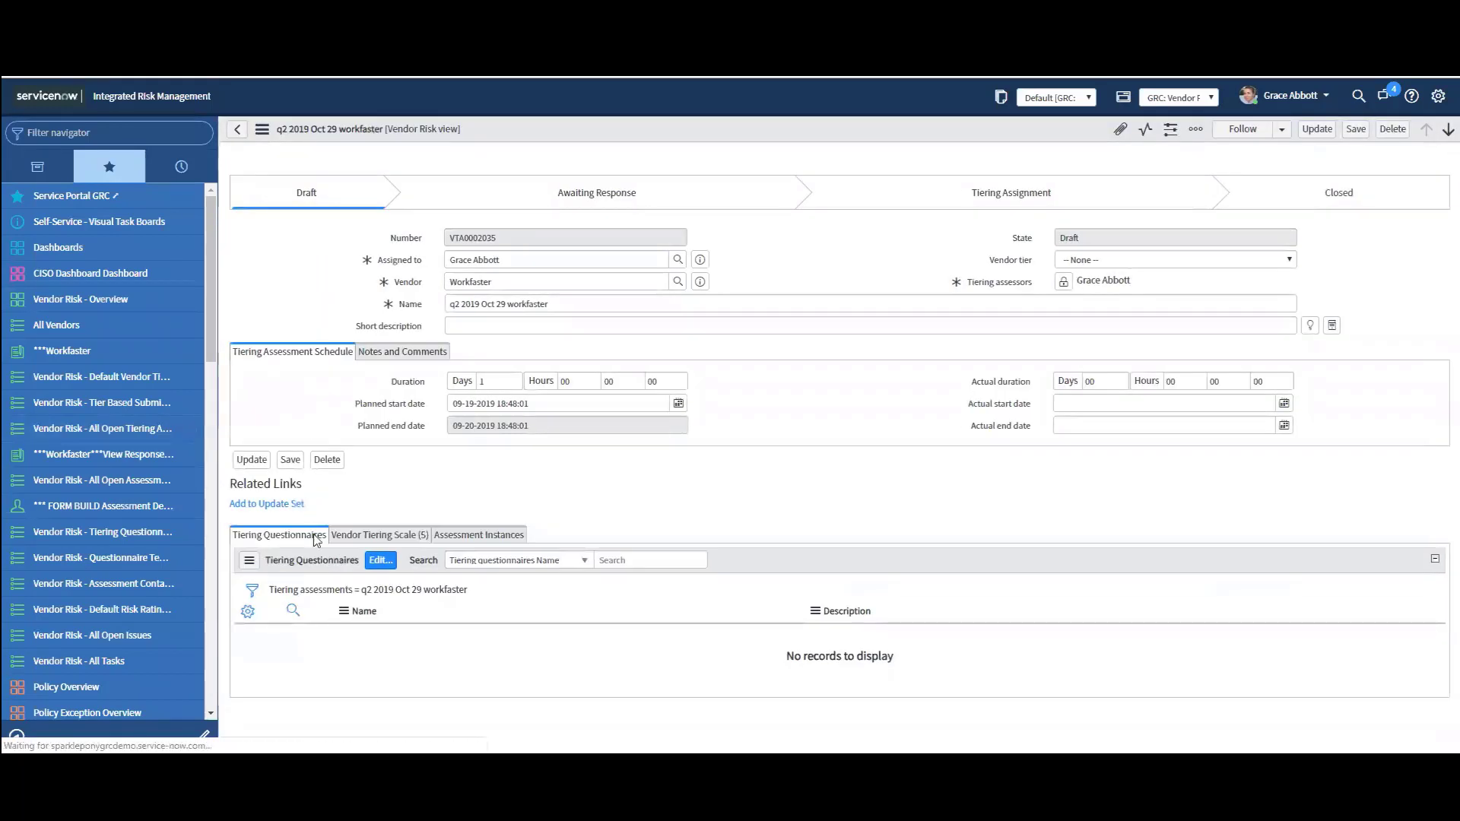
{"action": "left_click", "coordinate": [379, 560]}
{"action": "left_click", "coordinate": [572, 301]}
{"action": "left_click", "coordinate": [818, 394]}
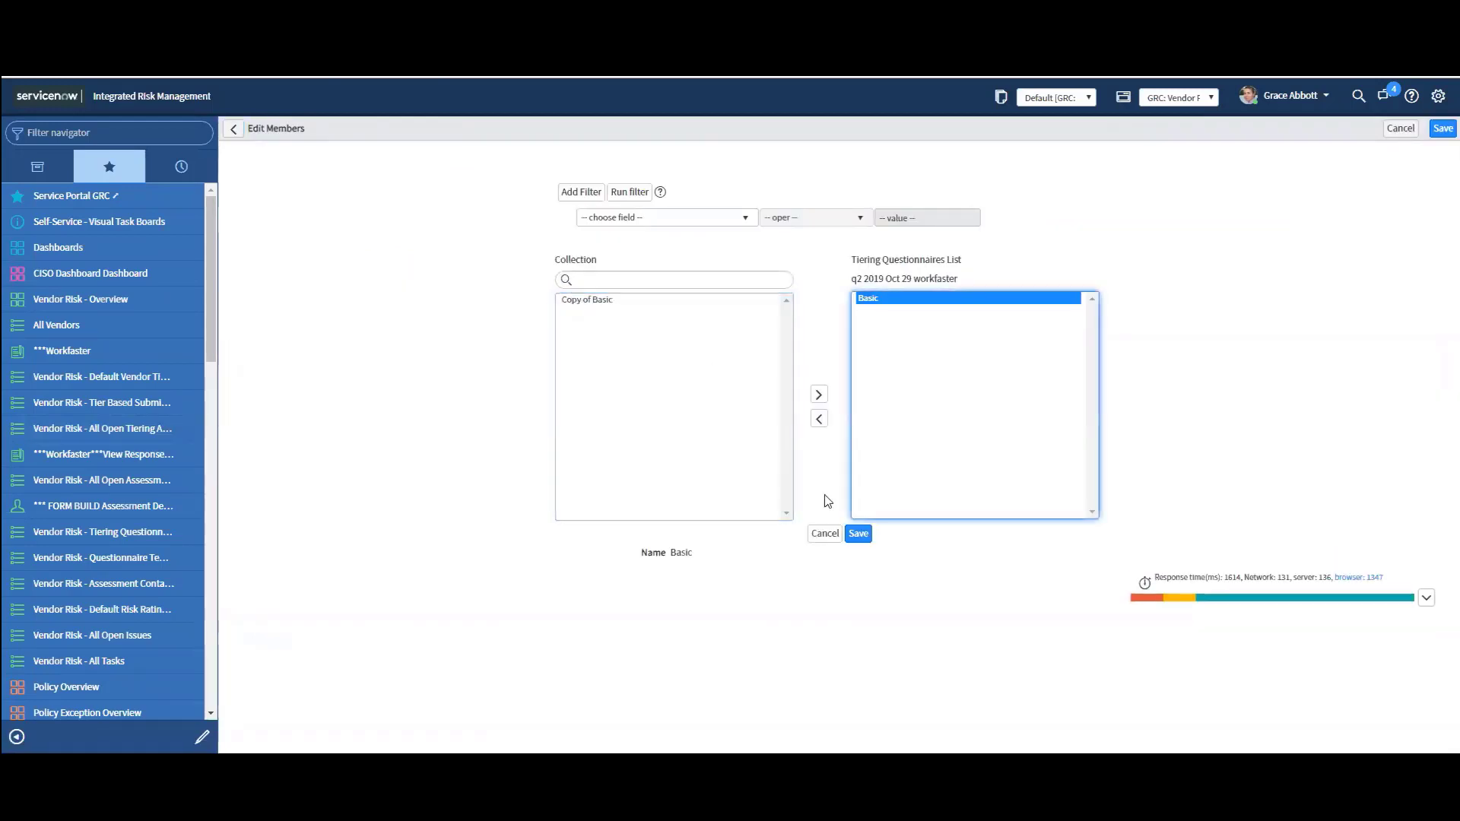
{"action": "left_click", "coordinate": [853, 533]}
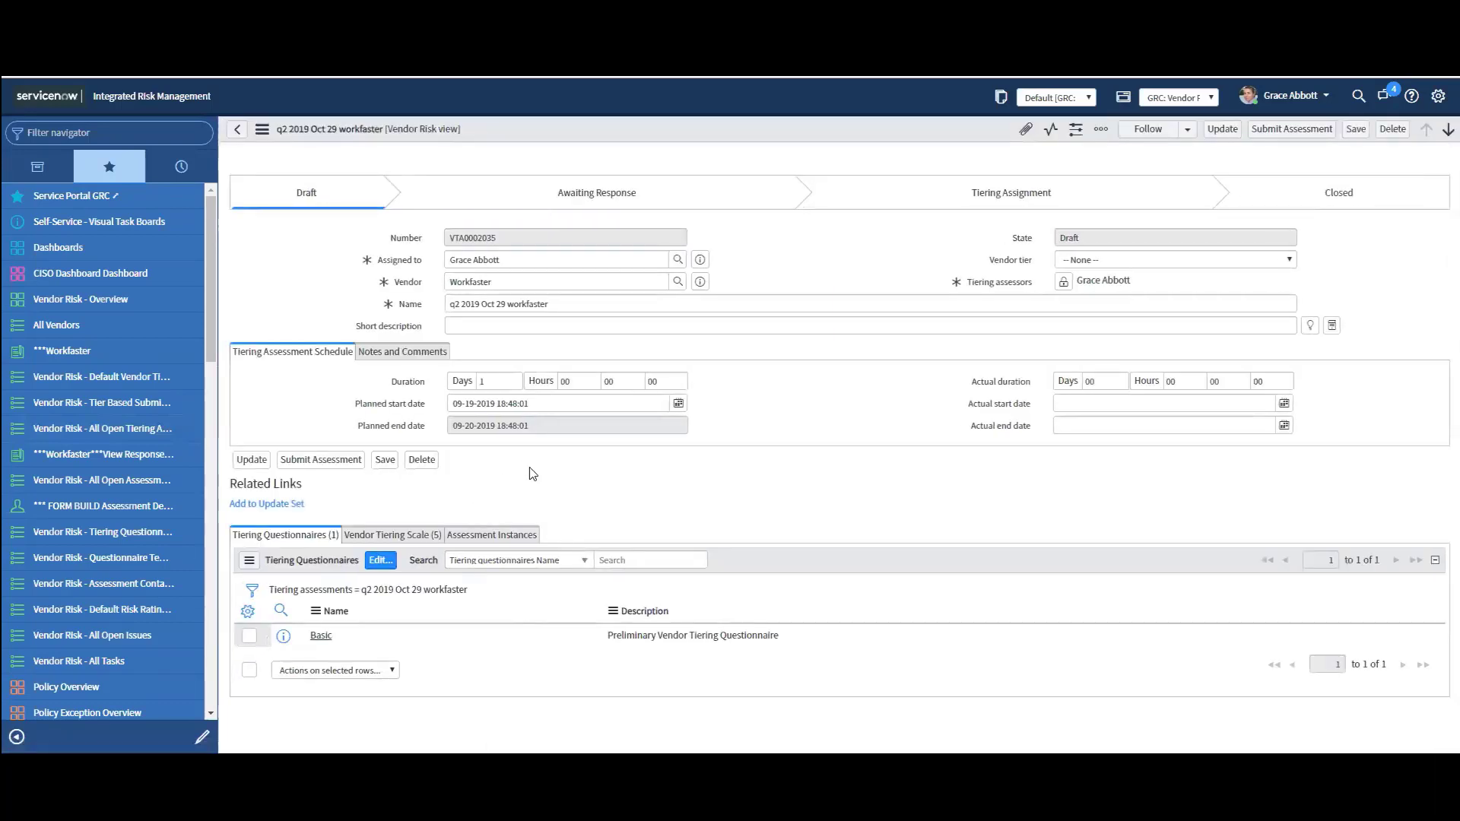
- Submit the assessment for response and show its Basic instance, Ready to take
{"action": "left_click", "coordinate": [499, 542]}
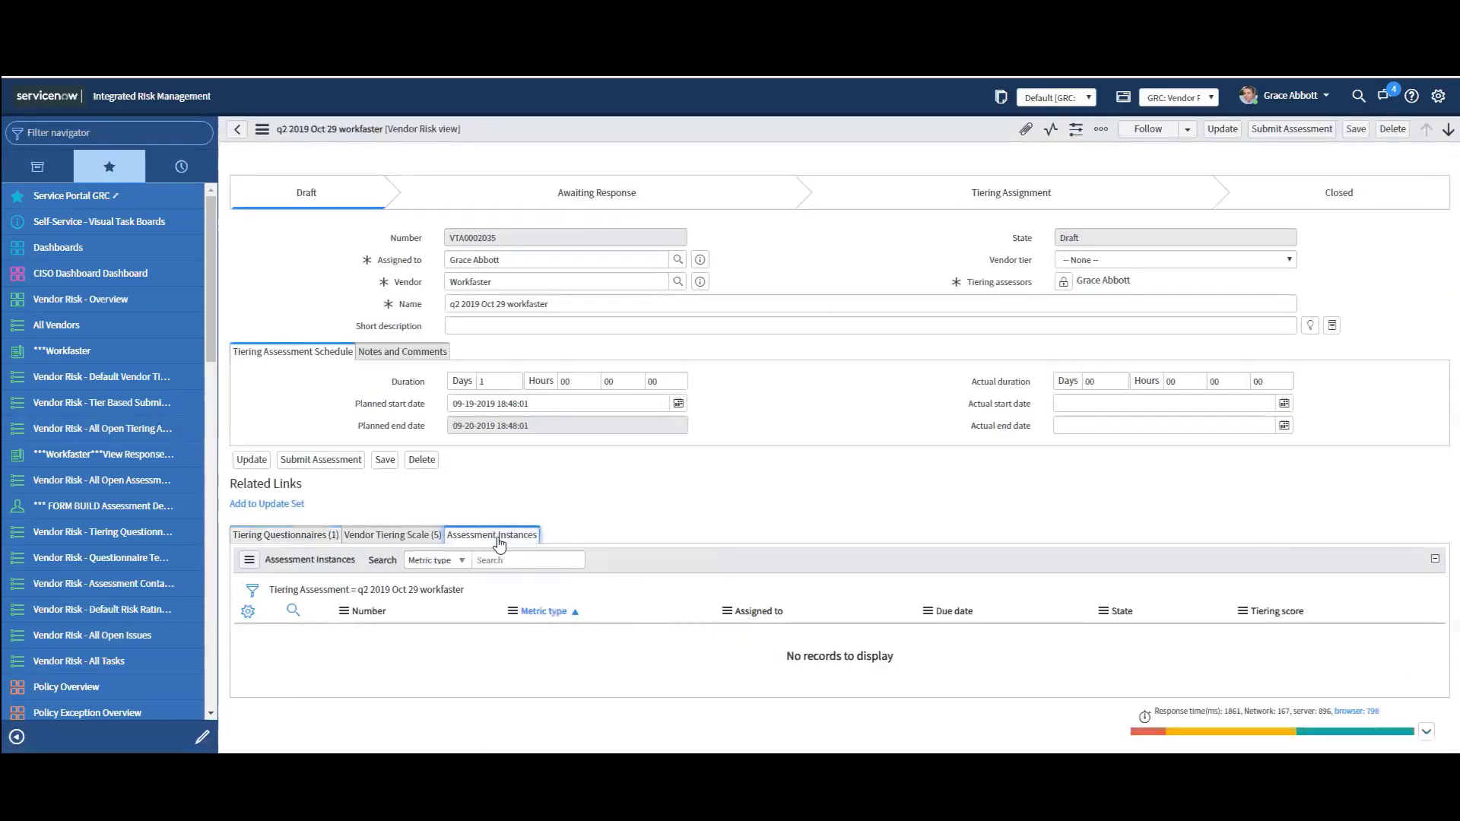
{"action": "left_click", "coordinate": [312, 536]}
{"action": "left_click", "coordinate": [1293, 129]}
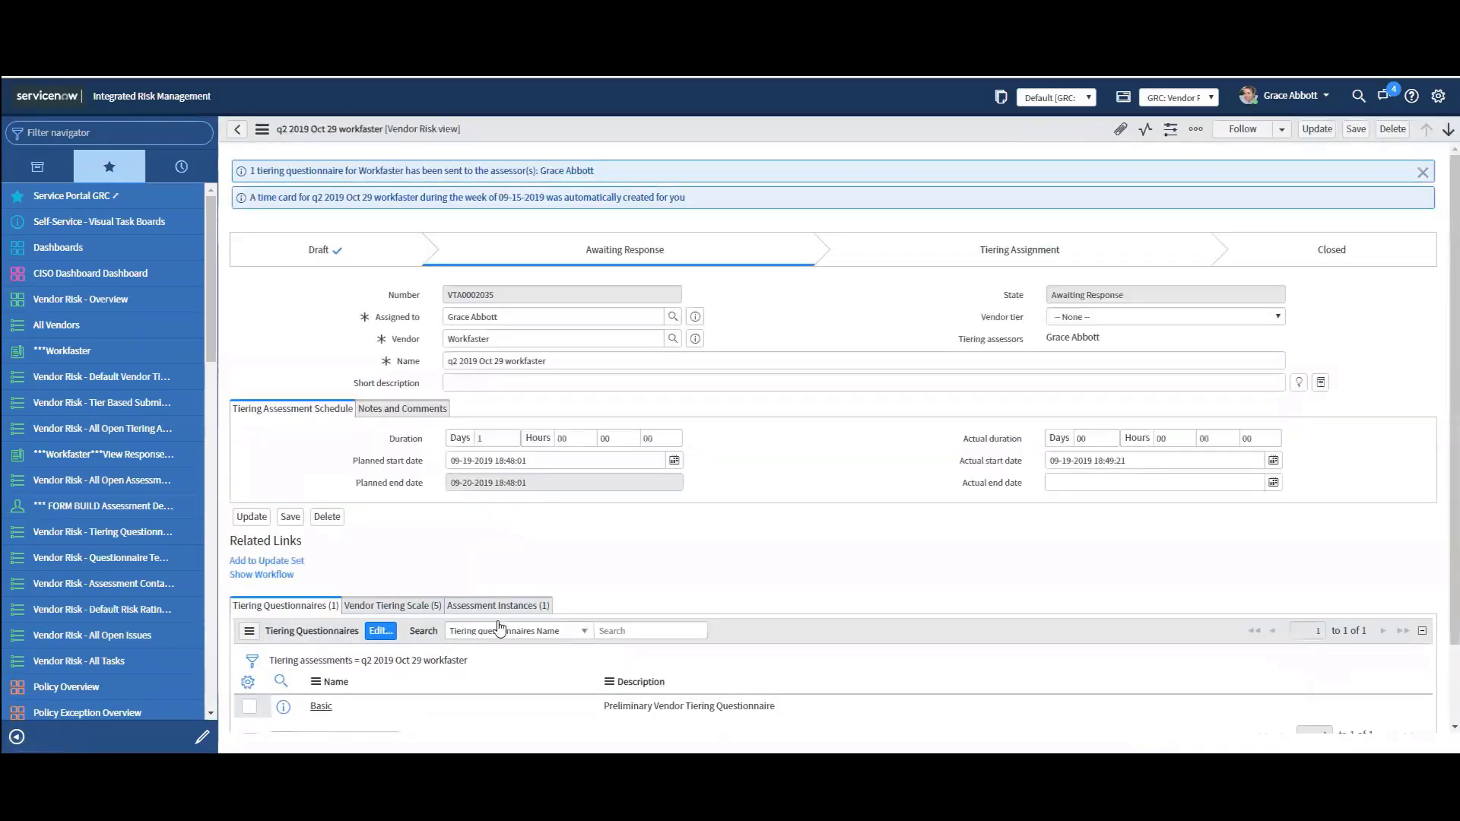
{"action": "left_click", "coordinate": [501, 606]}
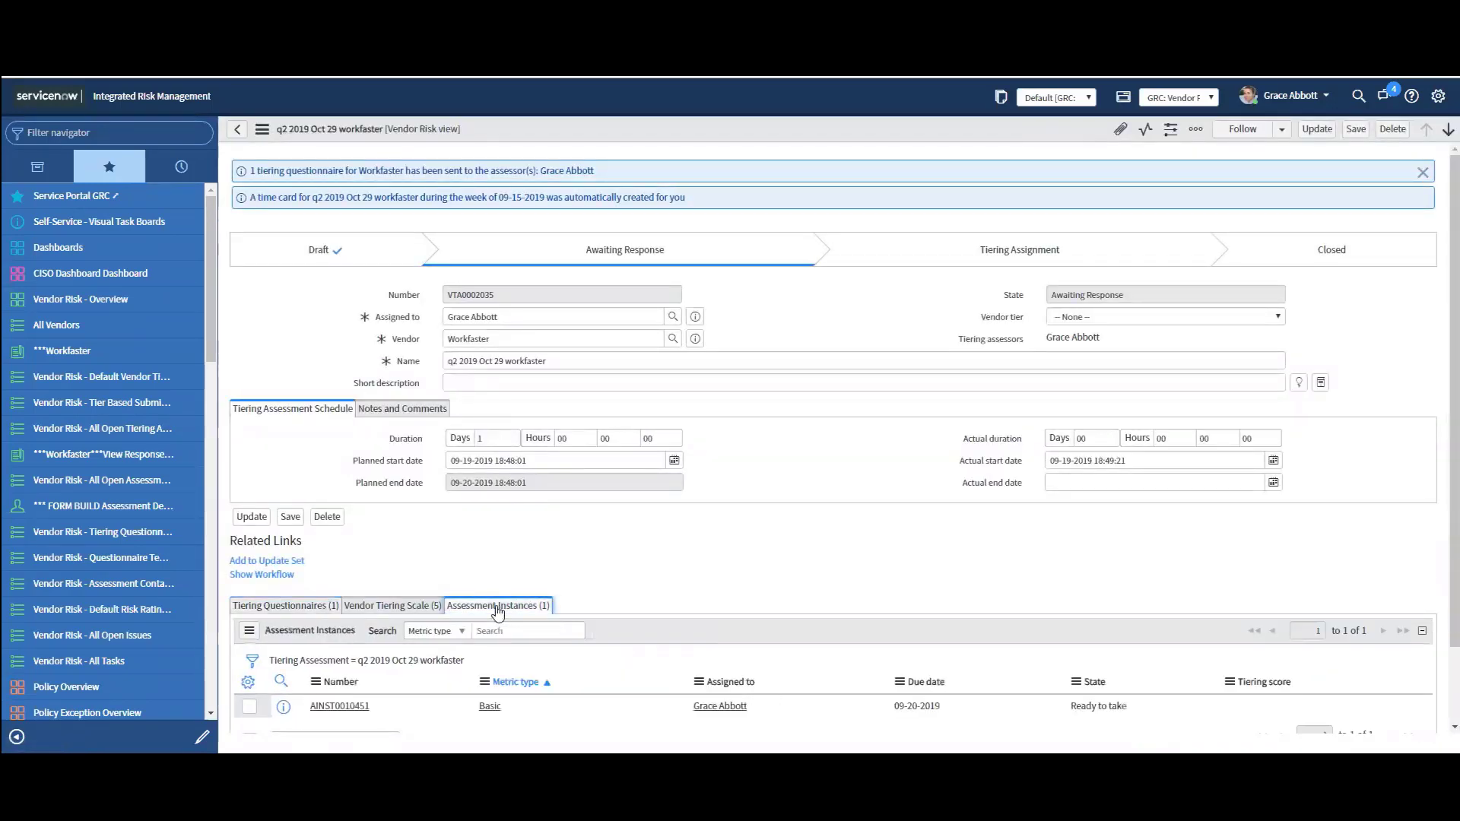
- Open AINST0010451 and answer: very strategic relationship, strategic advantage Yes, switching complexity High, customer data handled
{"action": "left_click", "coordinate": [341, 718]}
{"action": "left_click", "coordinate": [340, 709]}
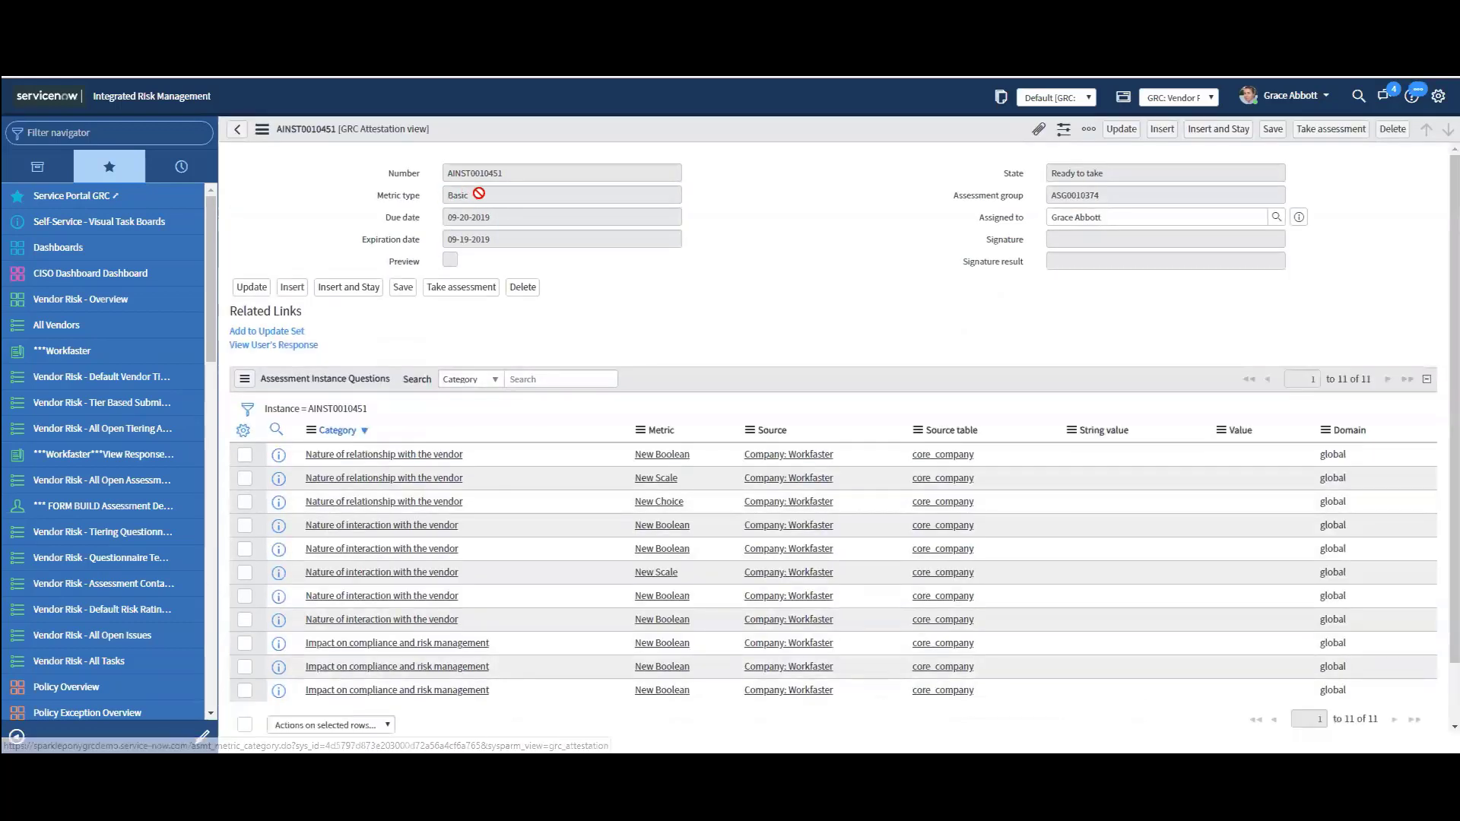
{"action": "left_click", "coordinate": [1332, 136]}
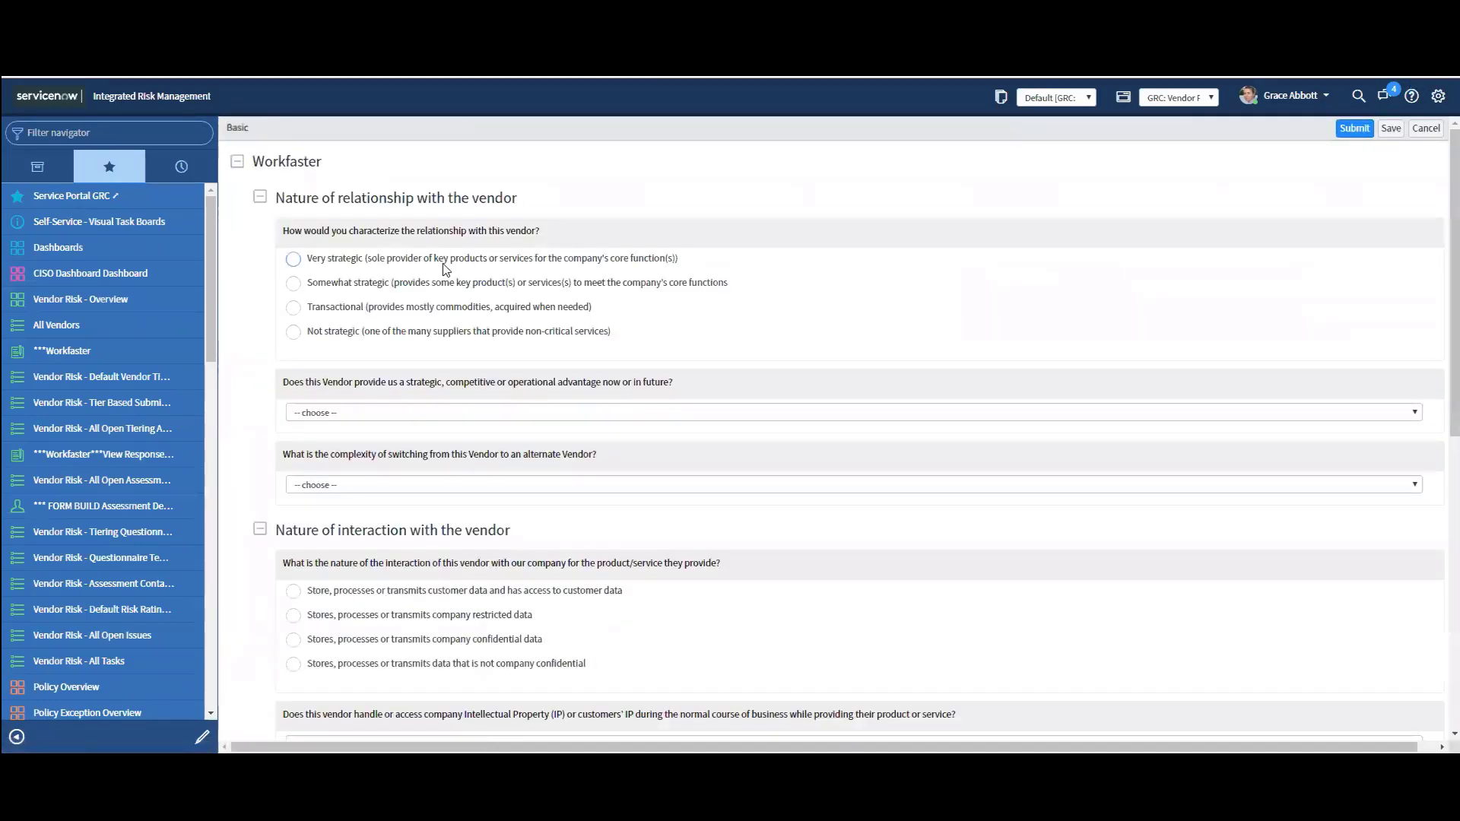
{"action": "left_click", "coordinate": [293, 259]}
{"action": "left_click", "coordinate": [350, 413]}
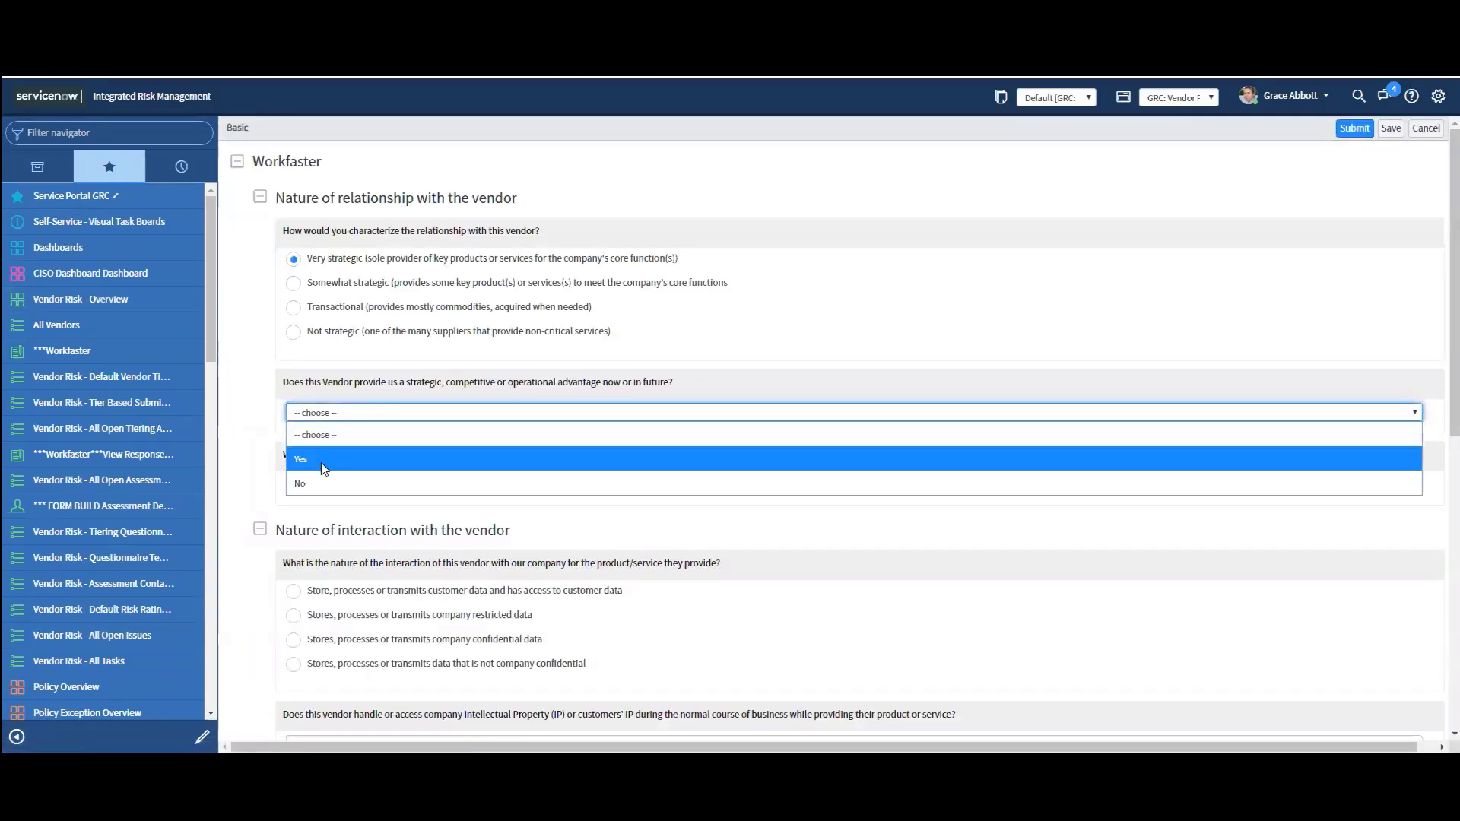
{"action": "left_click", "coordinate": [331, 456]}
{"action": "left_click", "coordinate": [343, 484]}
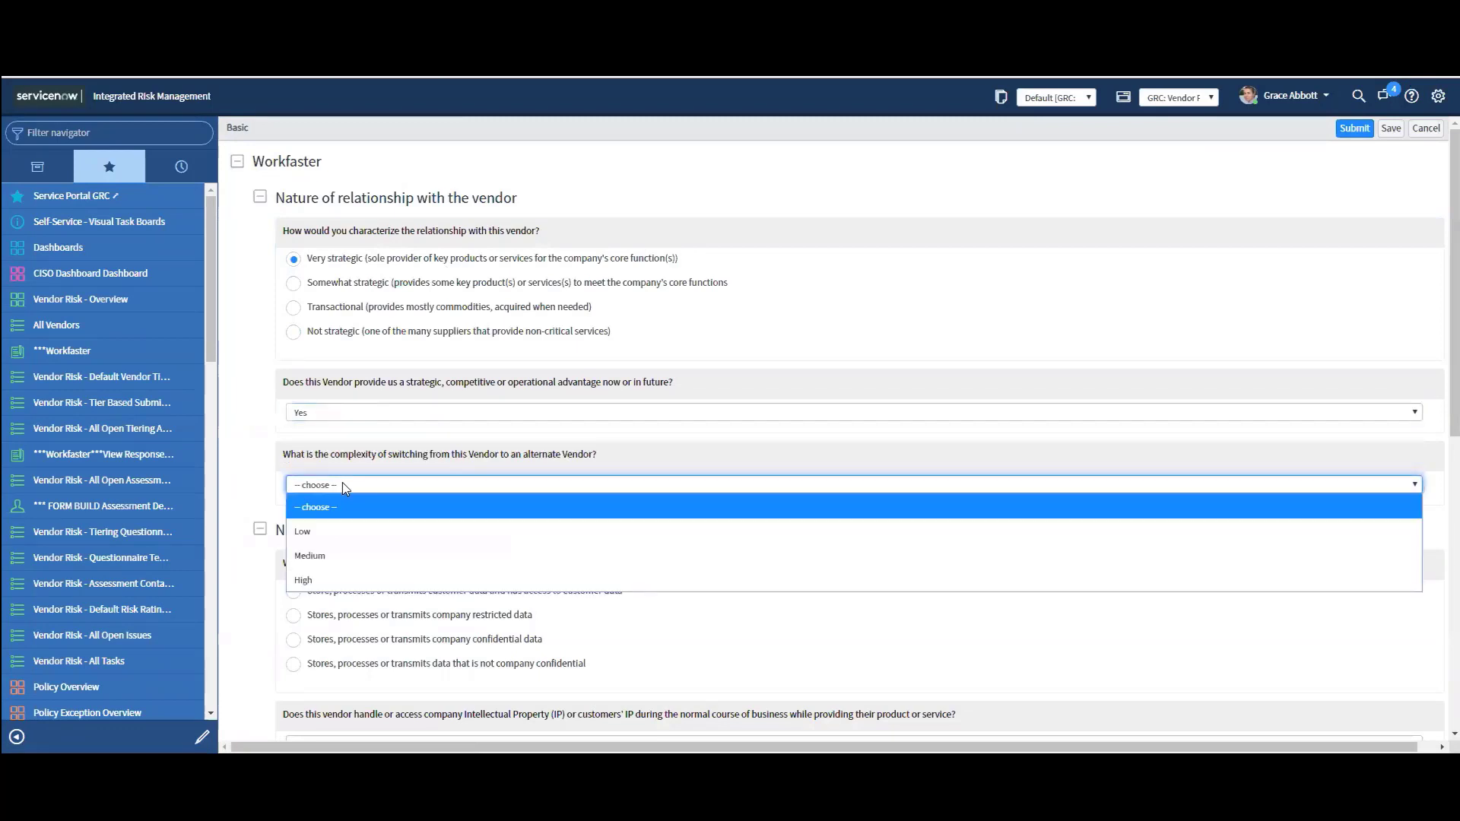
{"action": "left_click", "coordinate": [324, 579]}
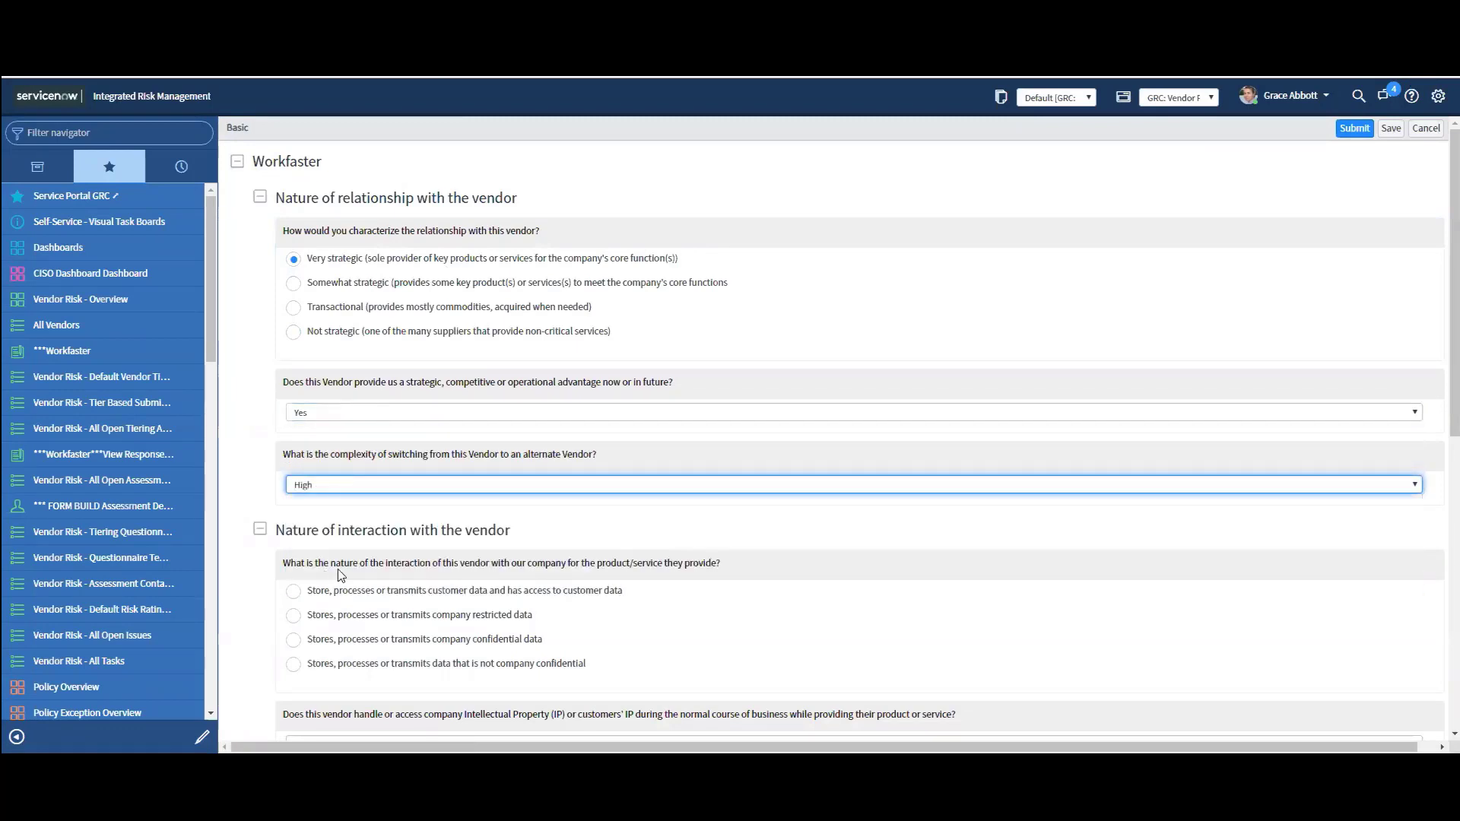
{"action": "left_click", "coordinate": [344, 591]}
- Answer Yes to the intellectual property, PII, PCI data and critical-systems questions
{"action": "scroll", "coordinate": [346, 592], "scroll_direction": "down", "scroll_amount": 3}
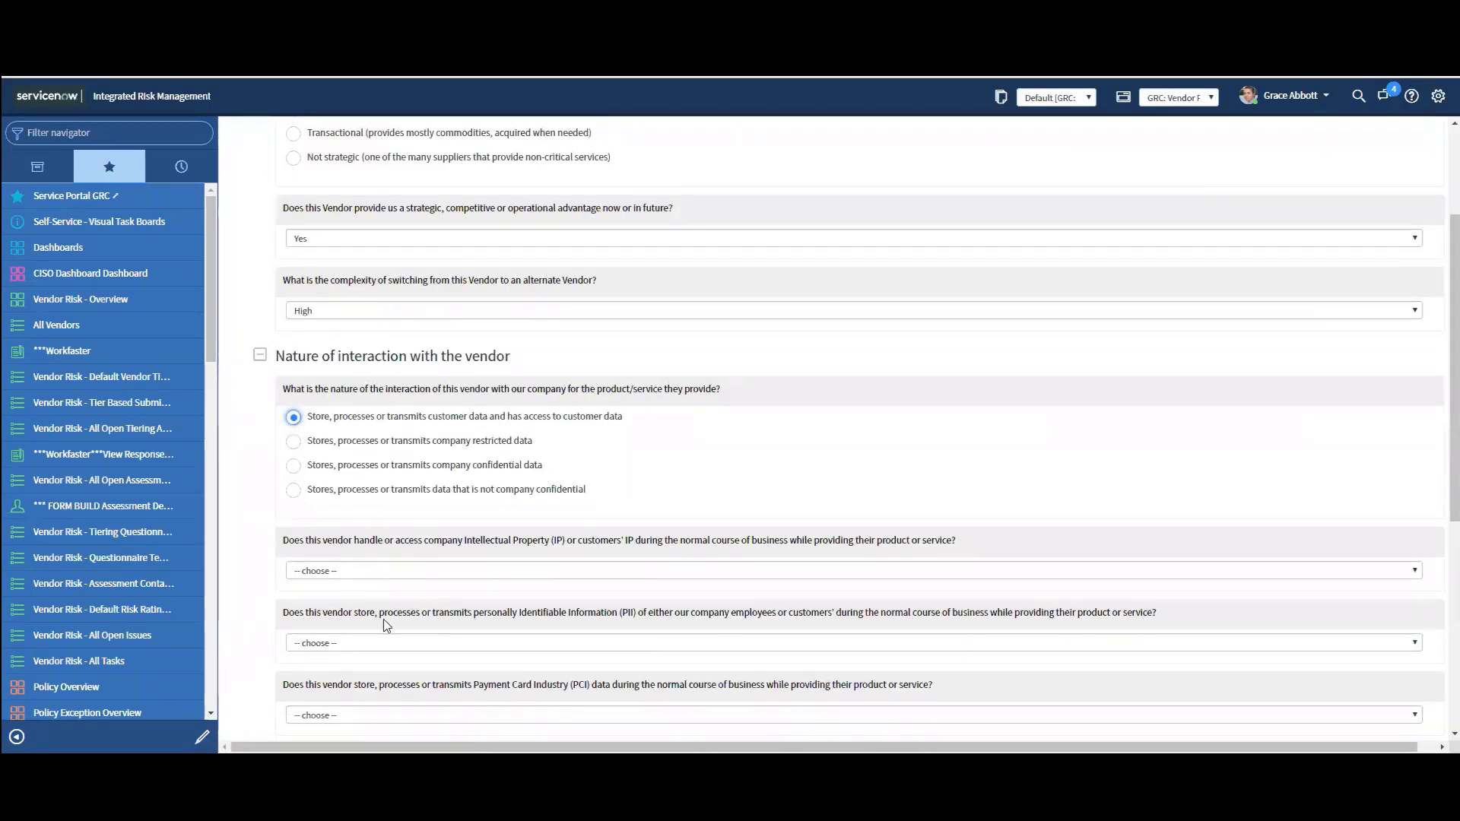
{"action": "left_click", "coordinate": [368, 571]}
{"action": "left_click", "coordinate": [337, 614]}
{"action": "left_click", "coordinate": [346, 645]}
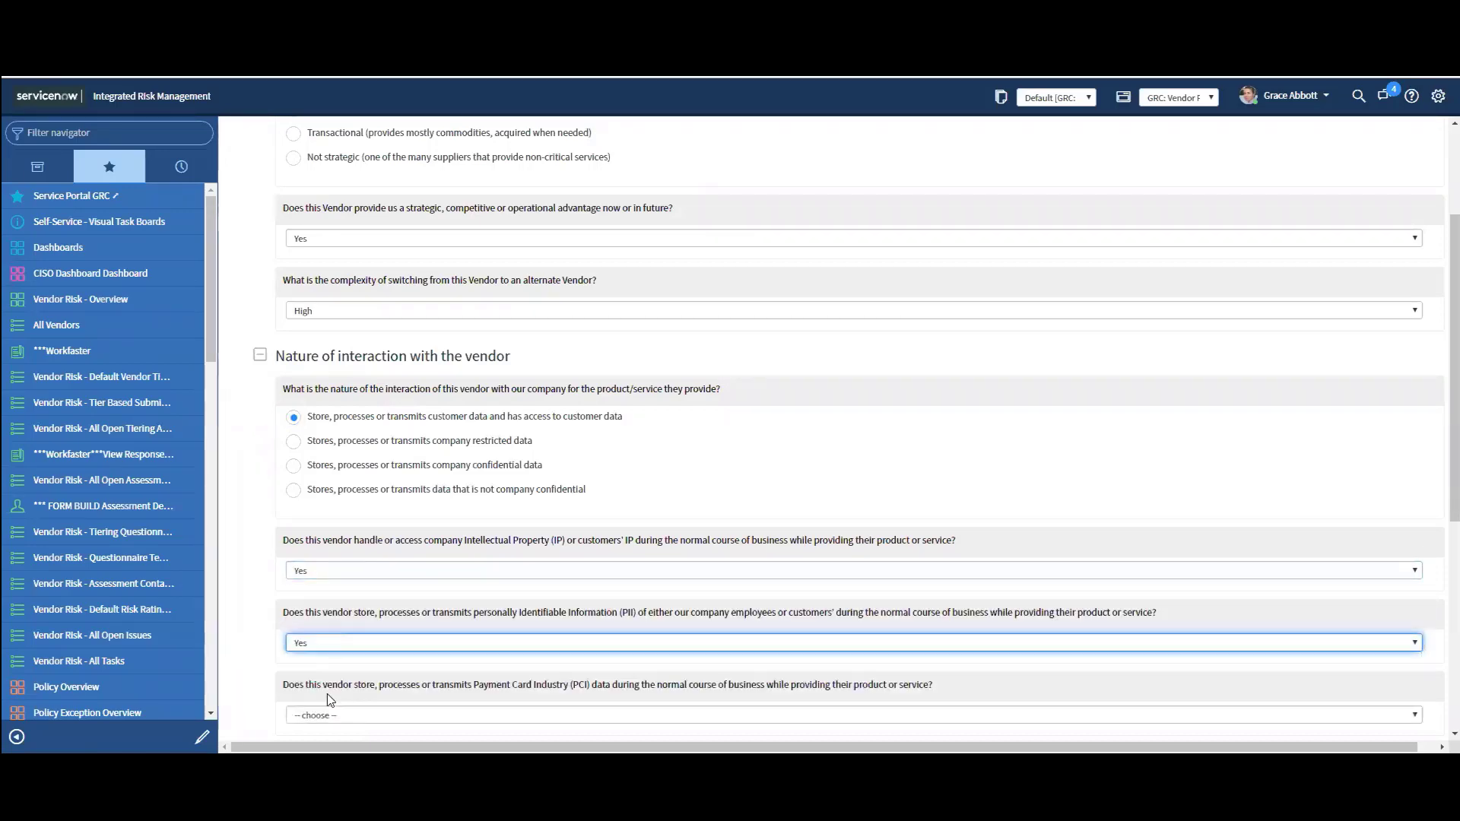
{"action": "left_click", "coordinate": [344, 689]}
{"action": "scroll", "coordinate": [358, 669], "scroll_direction": "down", "scroll_amount": 5}
{"action": "left_click", "coordinate": [449, 360]}
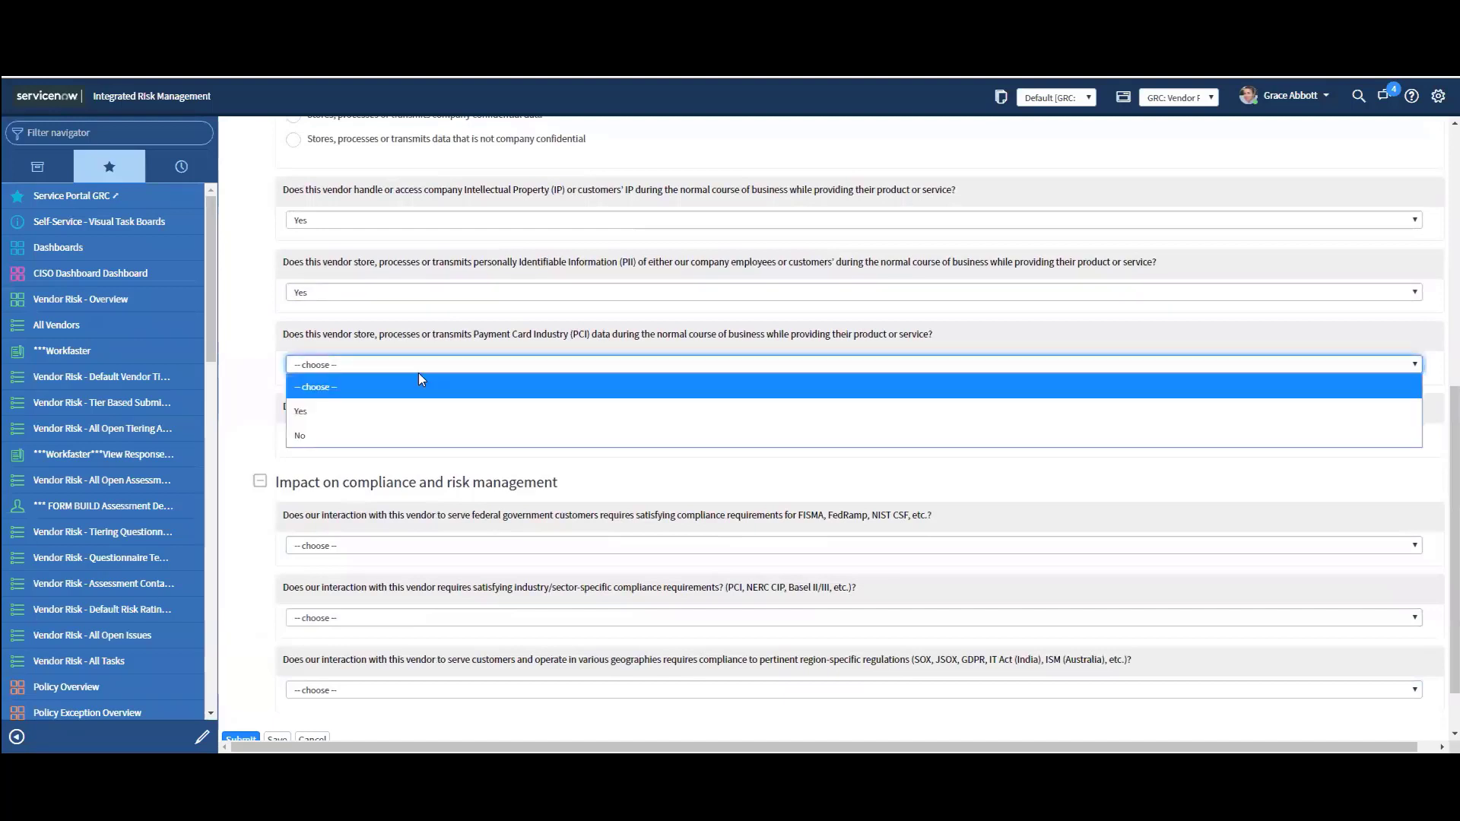
{"action": "left_click", "coordinate": [335, 409]}
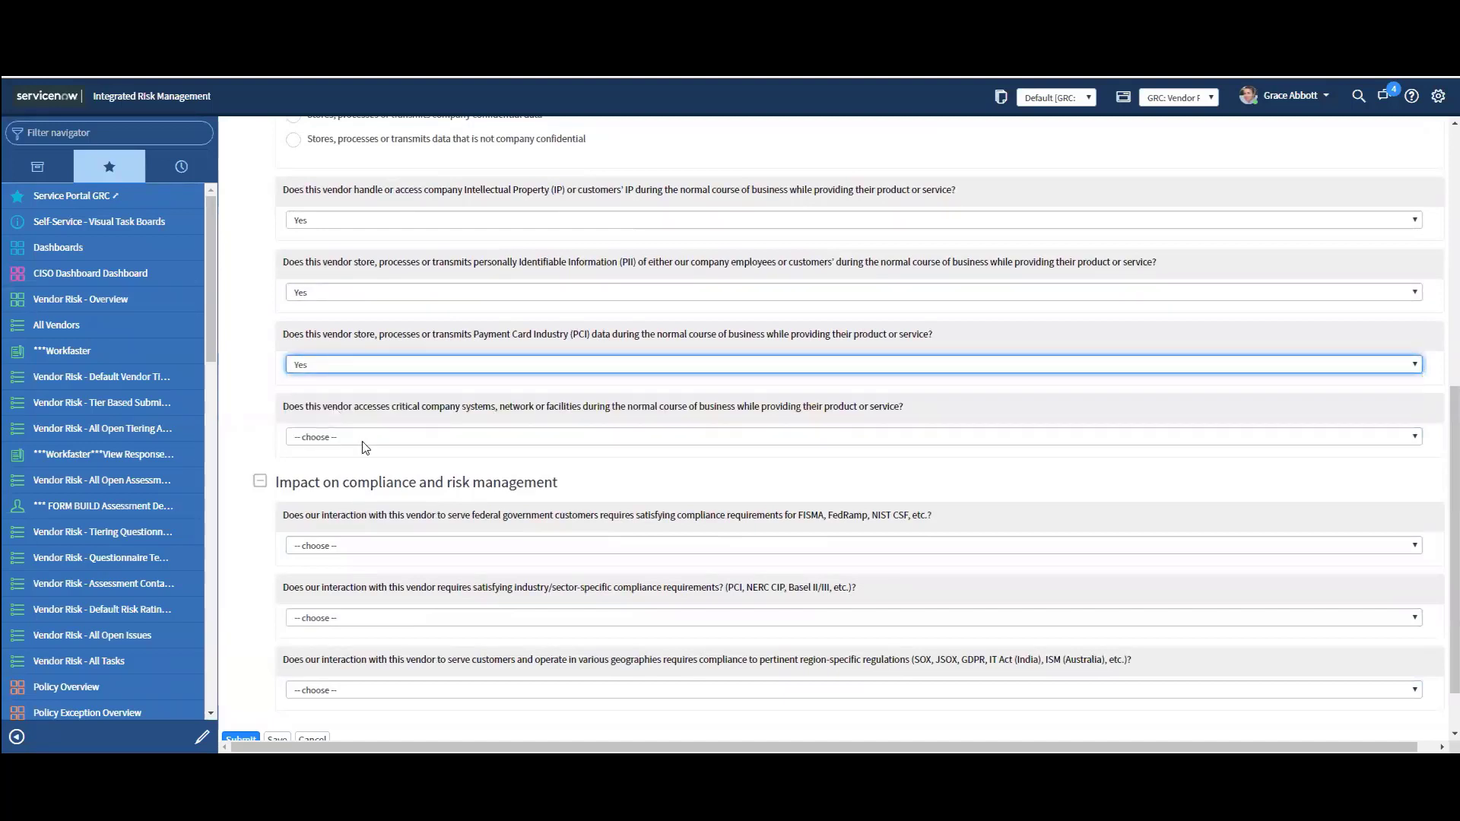
{"action": "left_click", "coordinate": [340, 437]}
{"action": "left_click", "coordinate": [338, 484]}
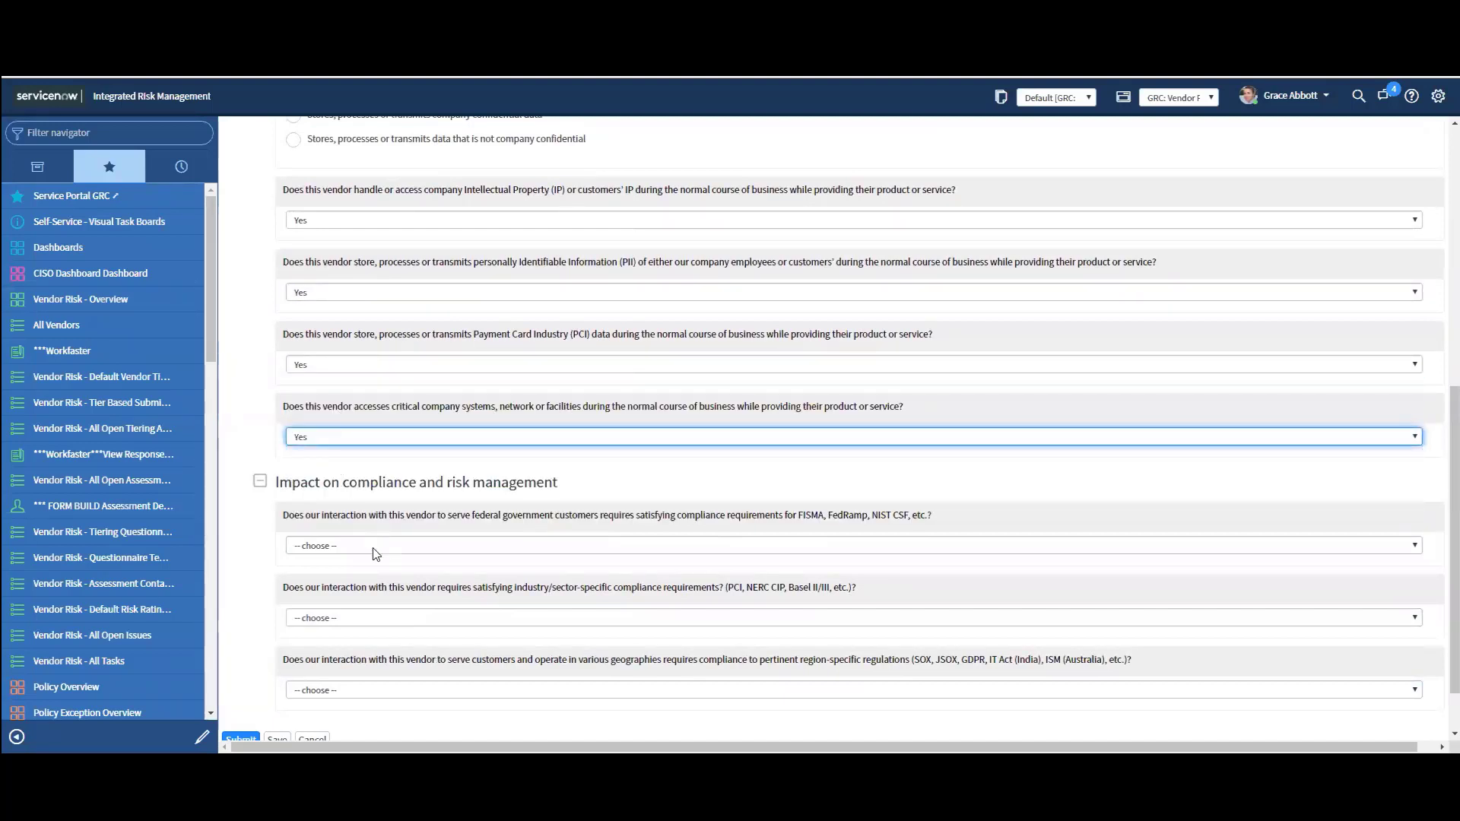
- Answer Yes to the FISMA, industry and regional compliance questions, then submit the questionnaire
{"action": "left_click", "coordinate": [373, 549]}
{"action": "left_click", "coordinate": [345, 584]}
{"action": "left_click", "coordinate": [360, 616]}
{"action": "left_click", "coordinate": [329, 662]}
{"action": "scroll", "coordinate": [327, 665], "scroll_direction": "down", "scroll_amount": 1}
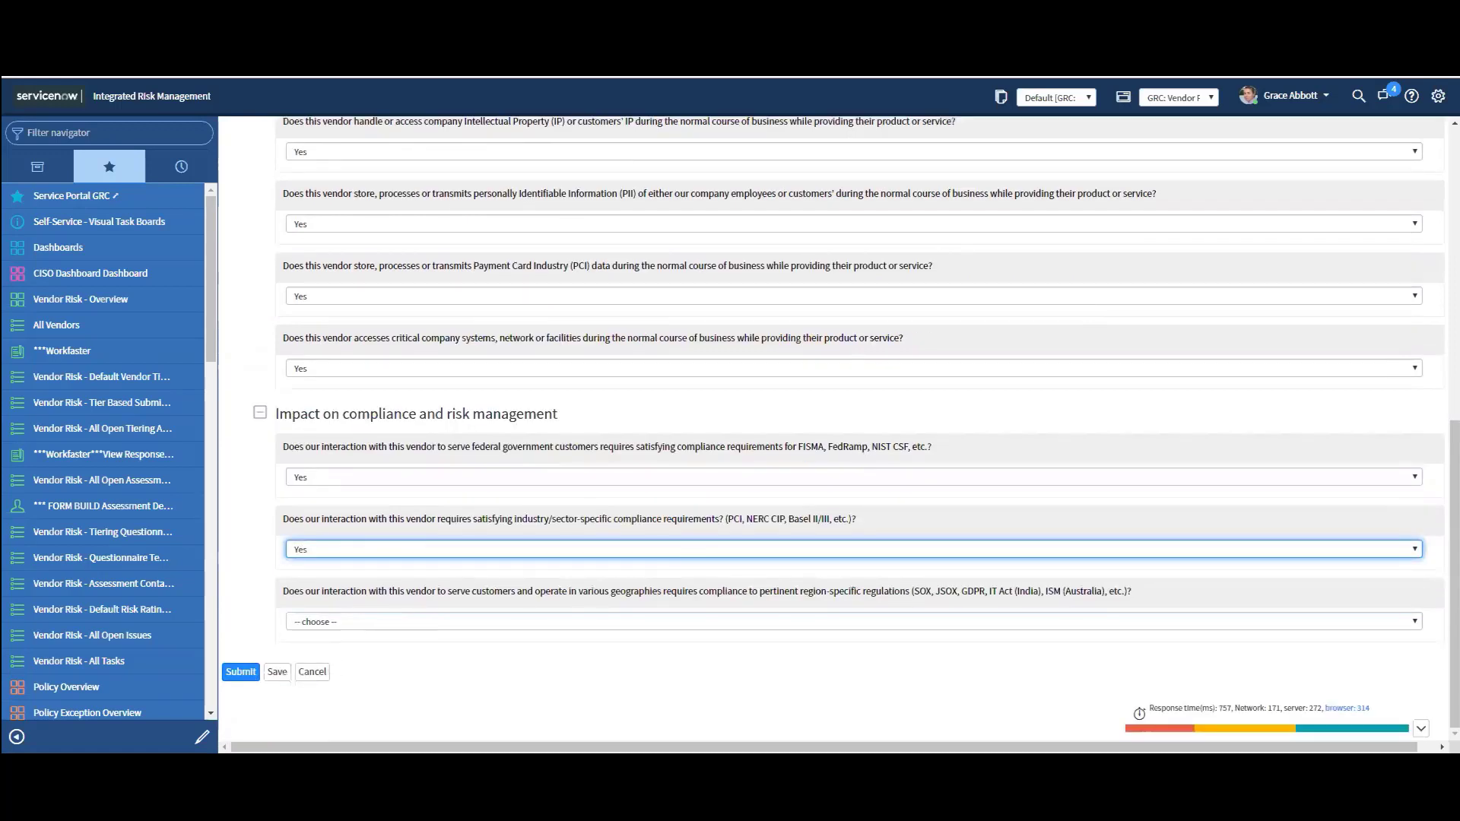
{"action": "left_click", "coordinate": [372, 622]}
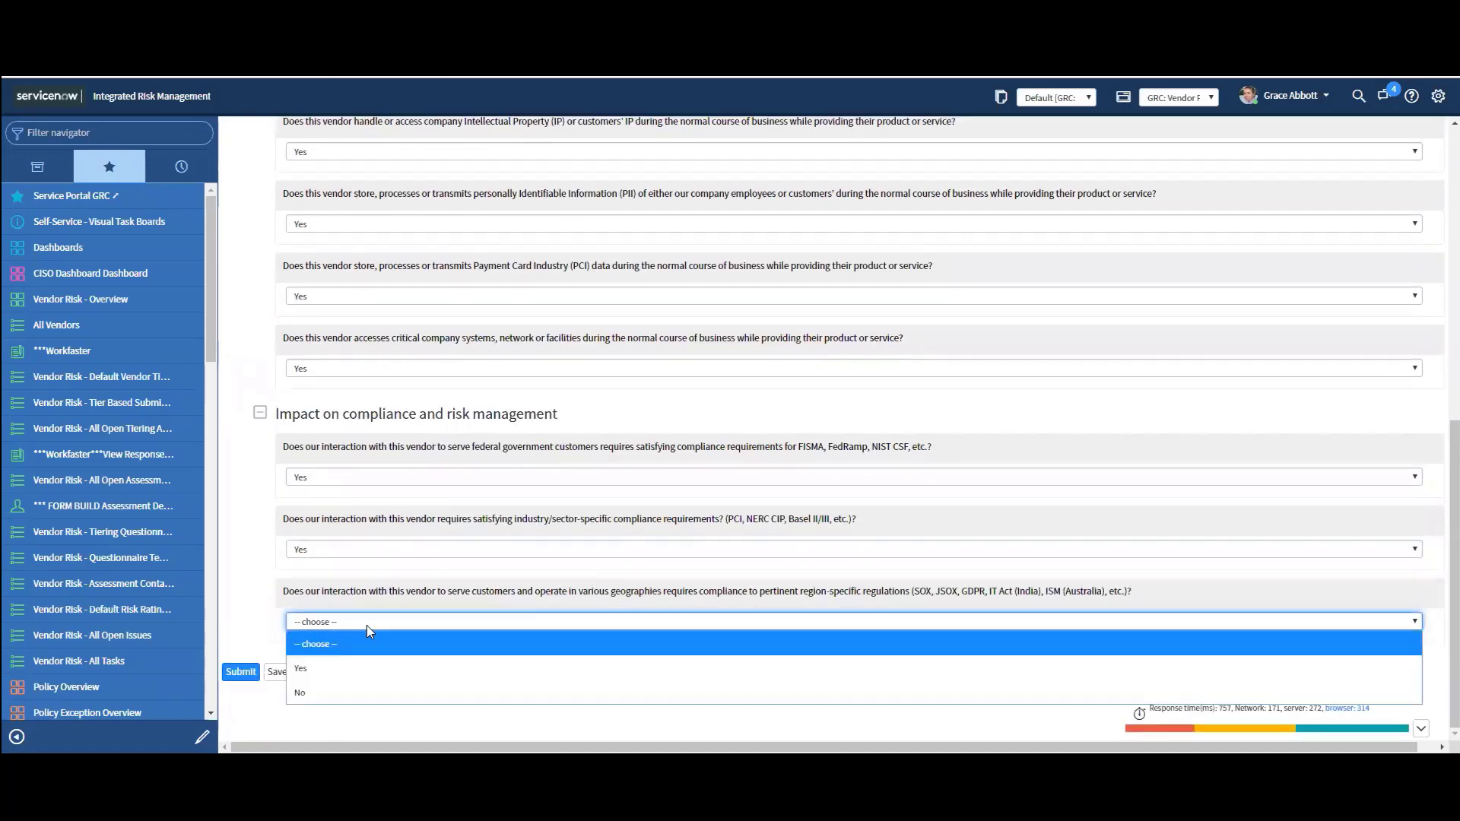
{"action": "left_click", "coordinate": [337, 668]}
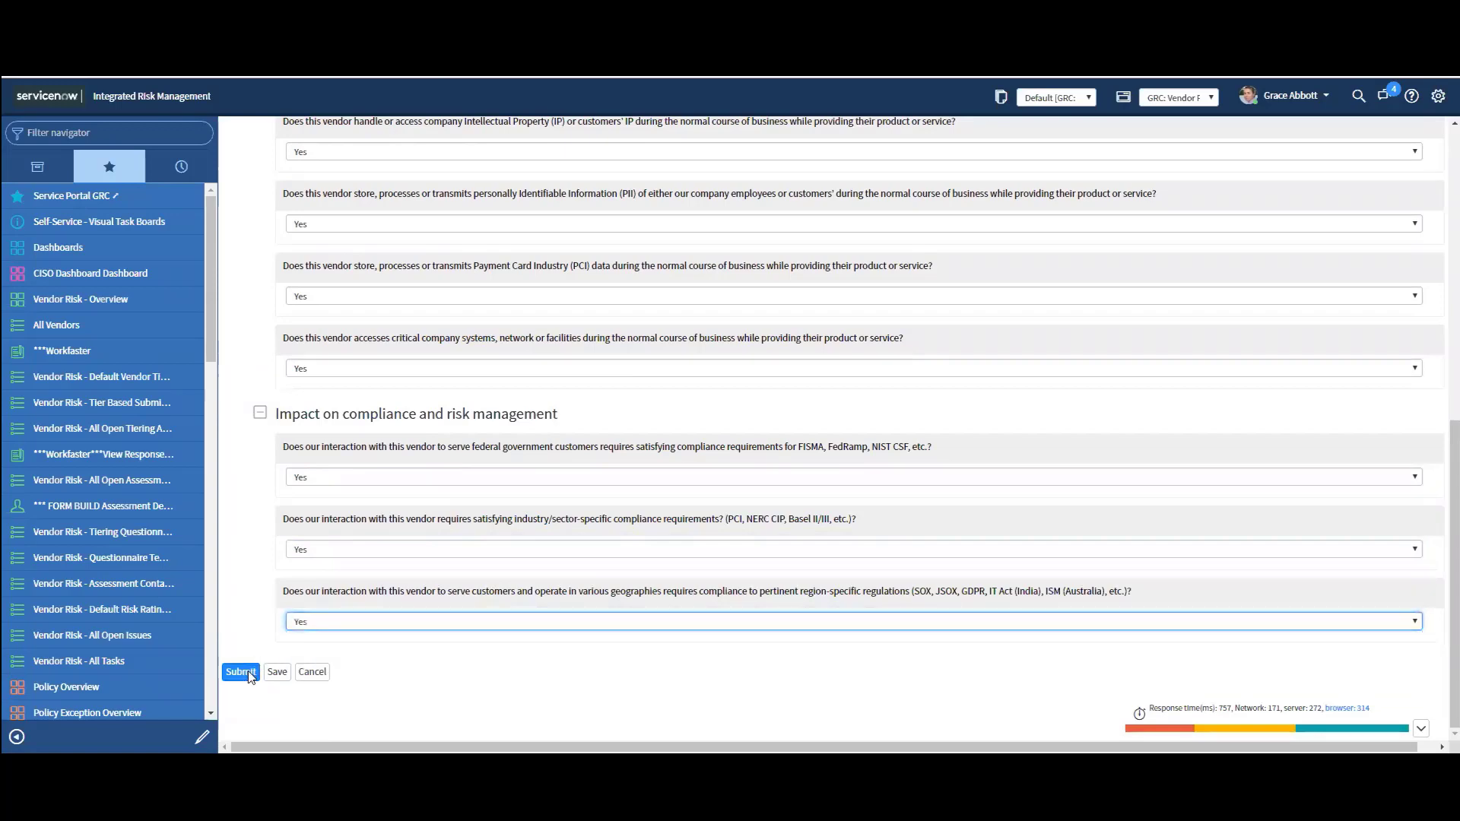
{"action": "left_click", "coordinate": [249, 675]}
- Check Workfaster's submitted answers, then open tiering assessment VTA0002035 and sort its instances by metric type
{"action": "left_click", "coordinate": [102, 460]}
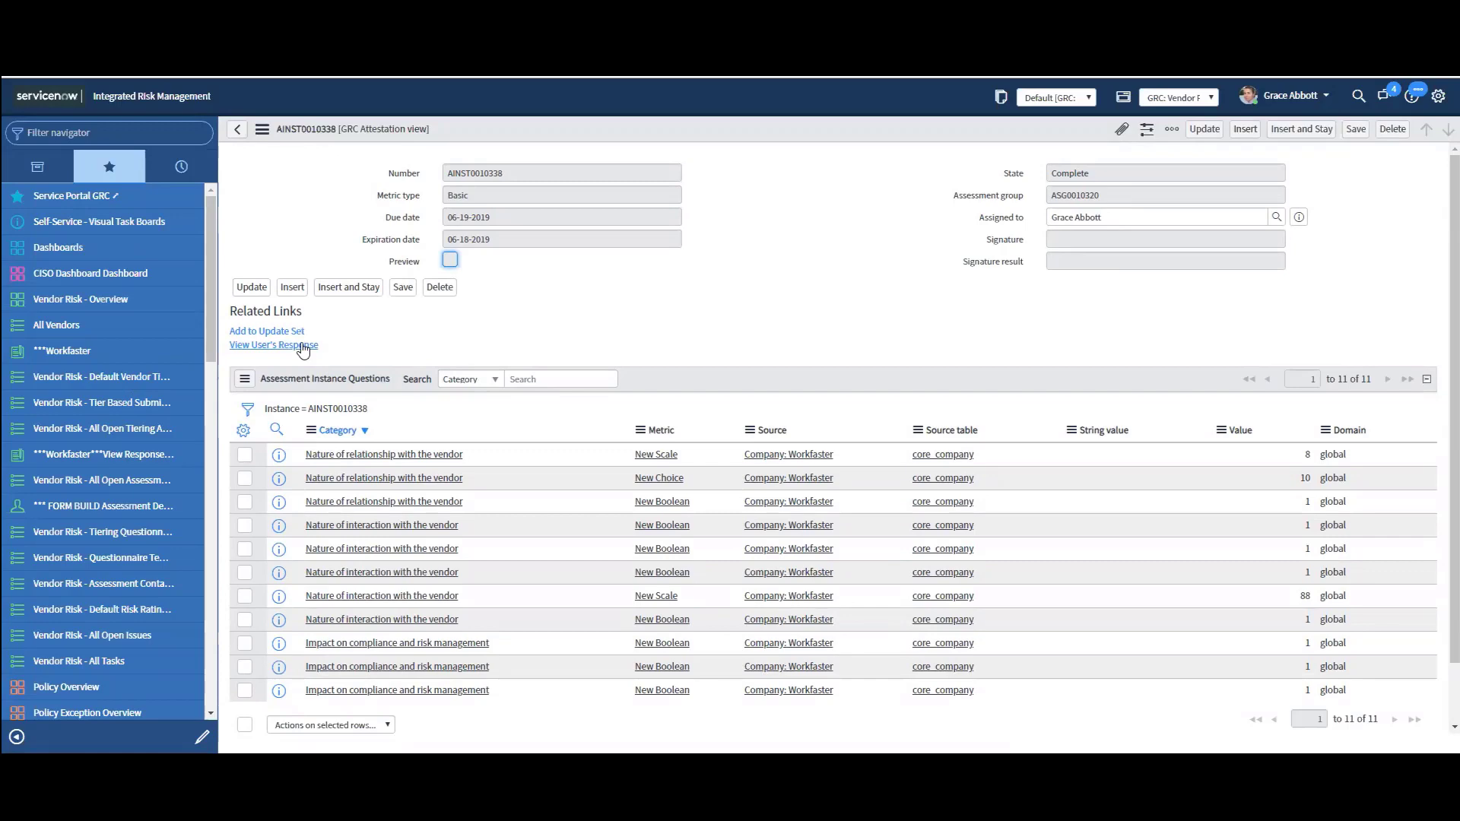
{"action": "left_click", "coordinate": [302, 345]}
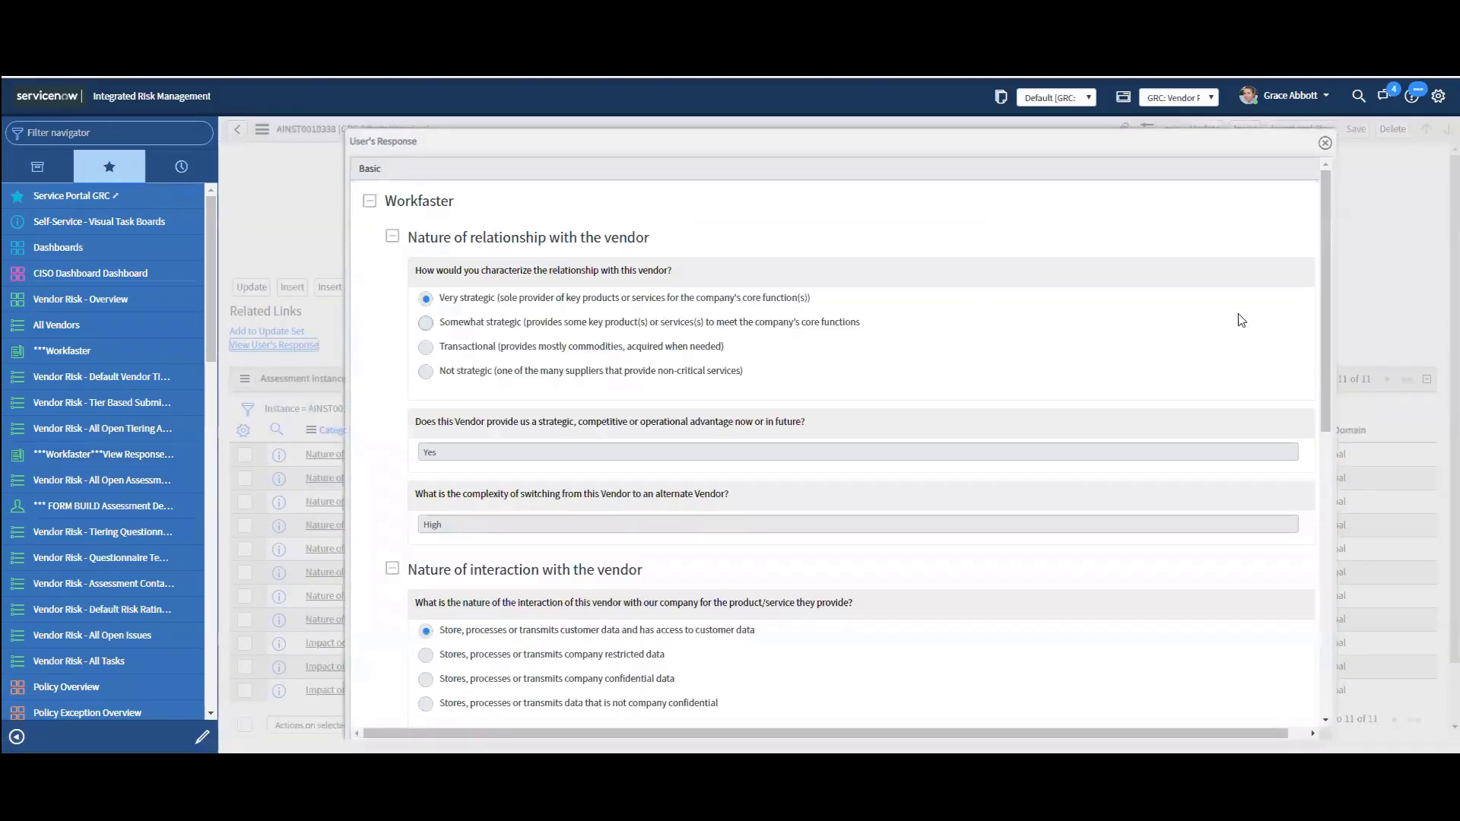
{"action": "left_click", "coordinate": [1325, 143]}
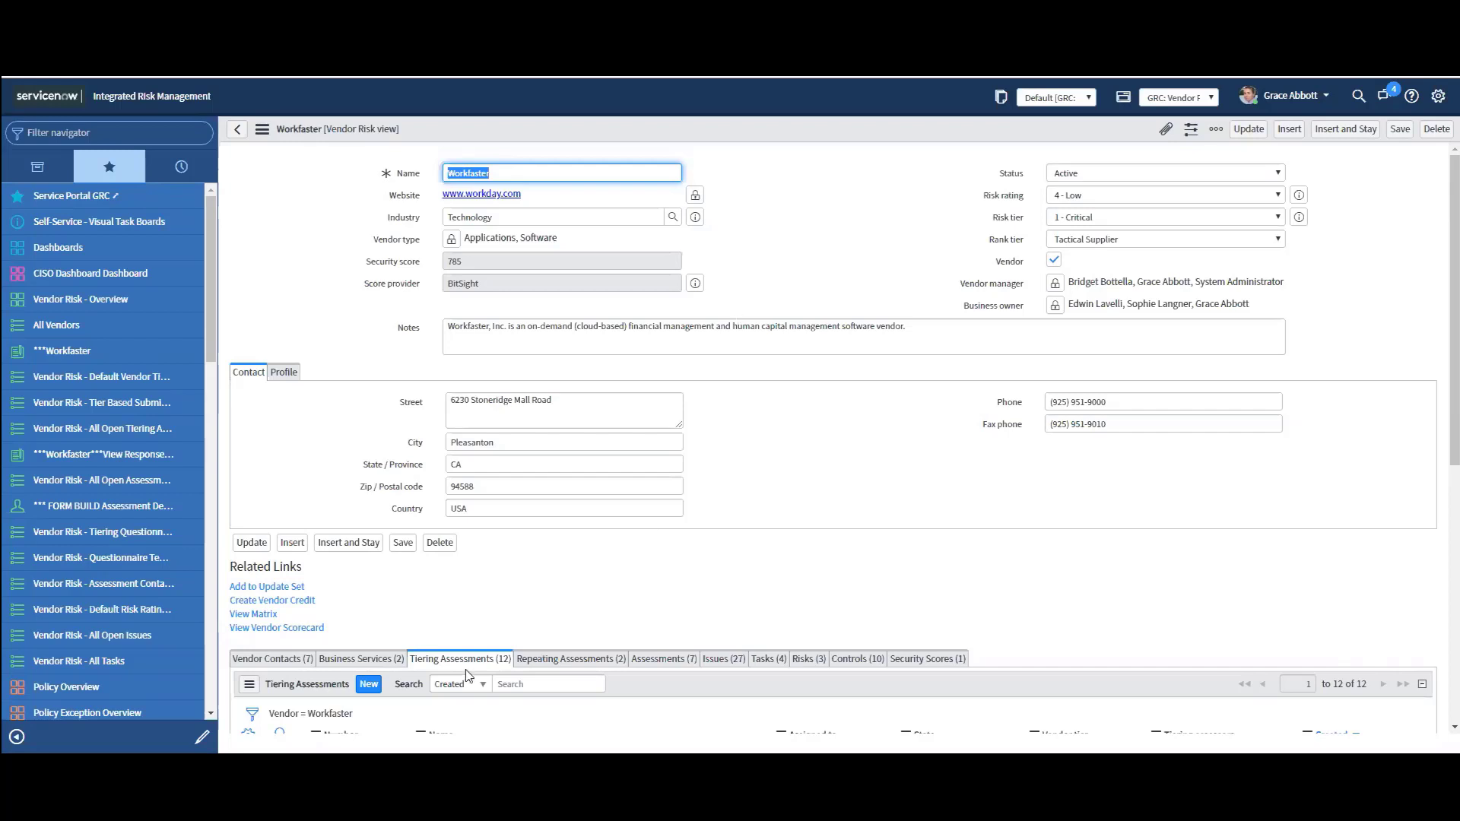
{"action": "scroll", "coordinate": [467, 675], "scroll_direction": "down", "scroll_amount": 3}
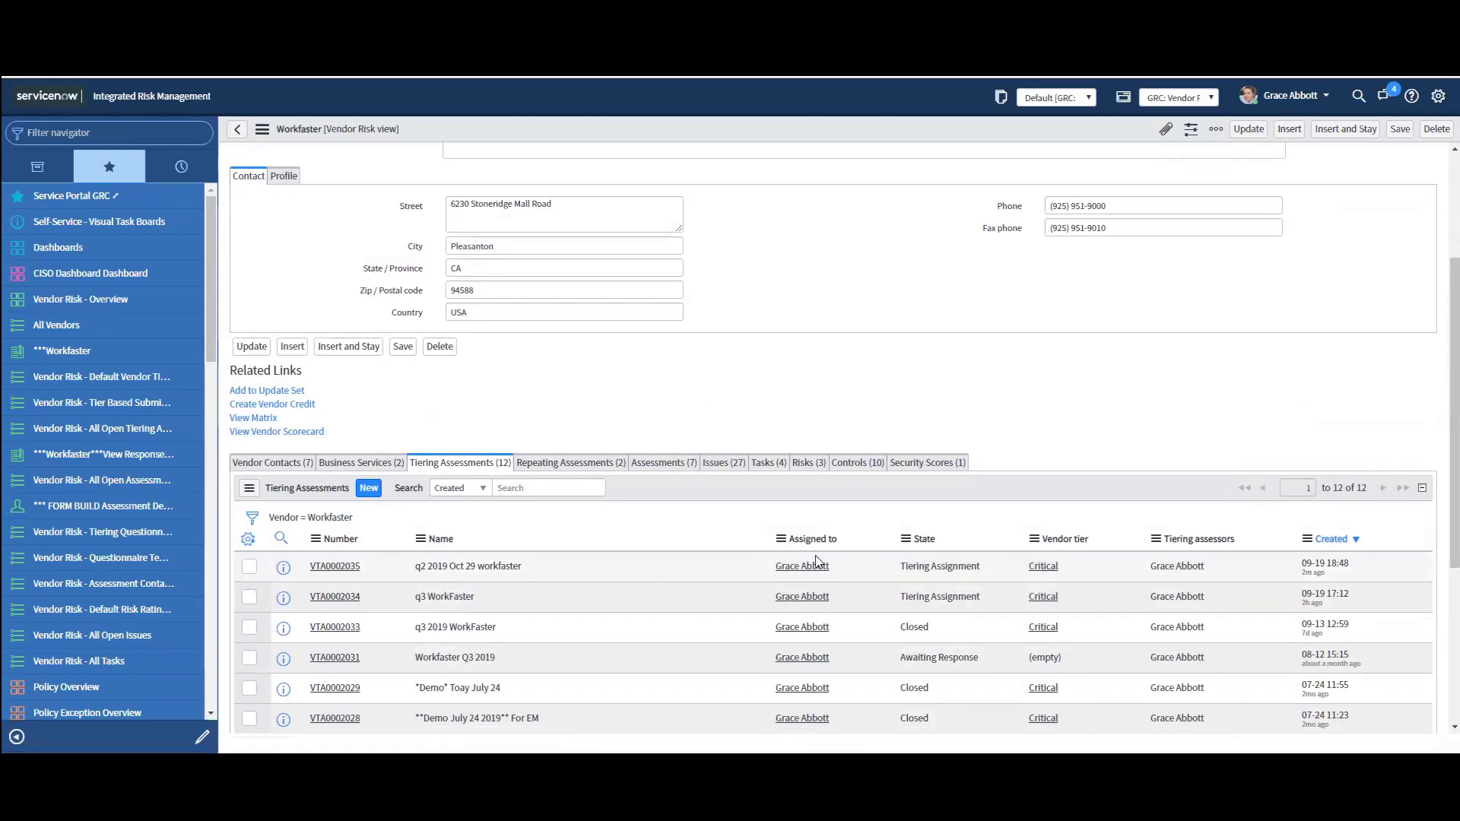
{"action": "left_click", "coordinate": [334, 566]}
{"action": "left_click", "coordinate": [338, 651]}
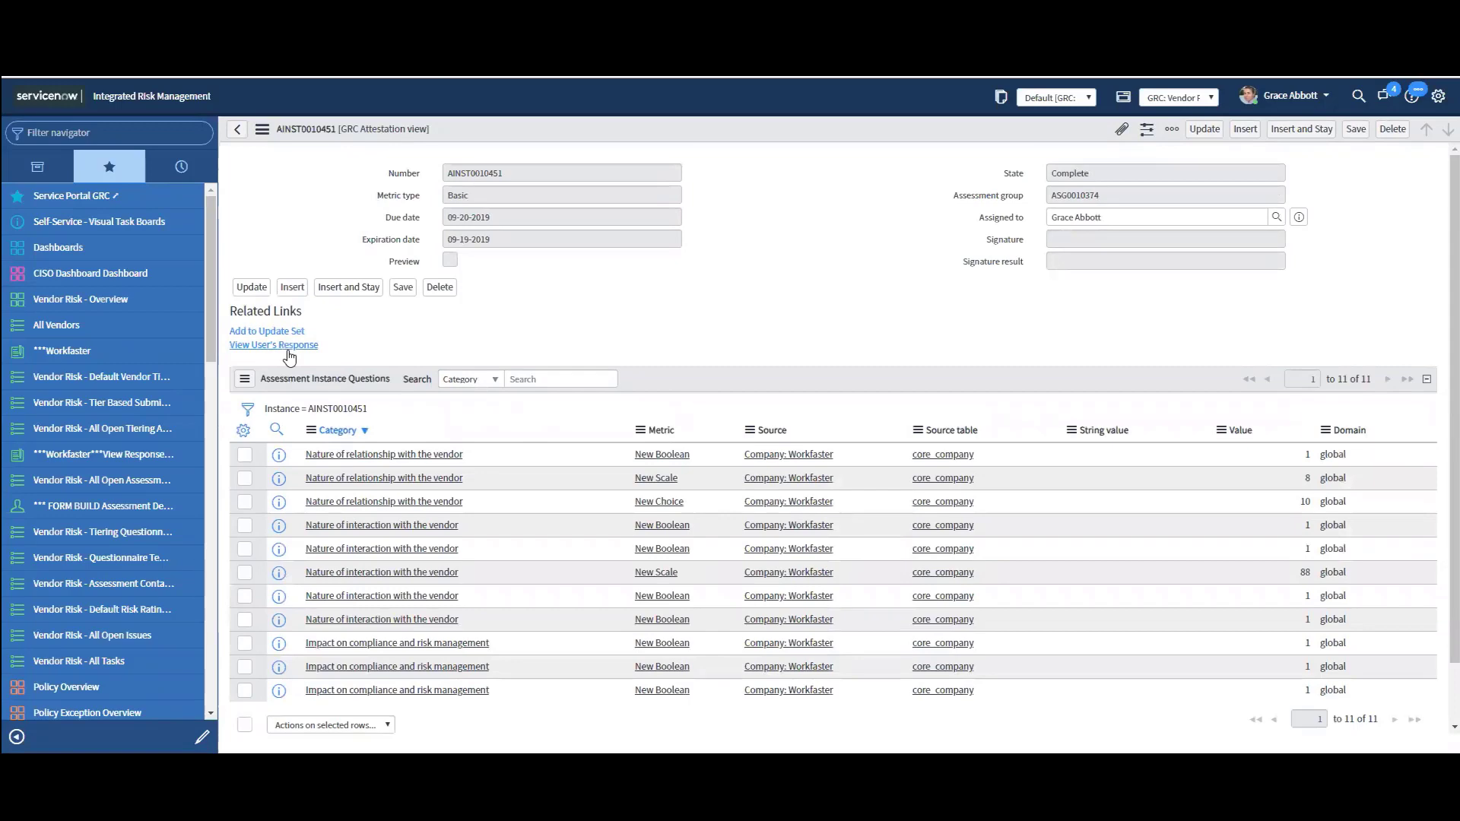
{"action": "left_click", "coordinate": [237, 128]}
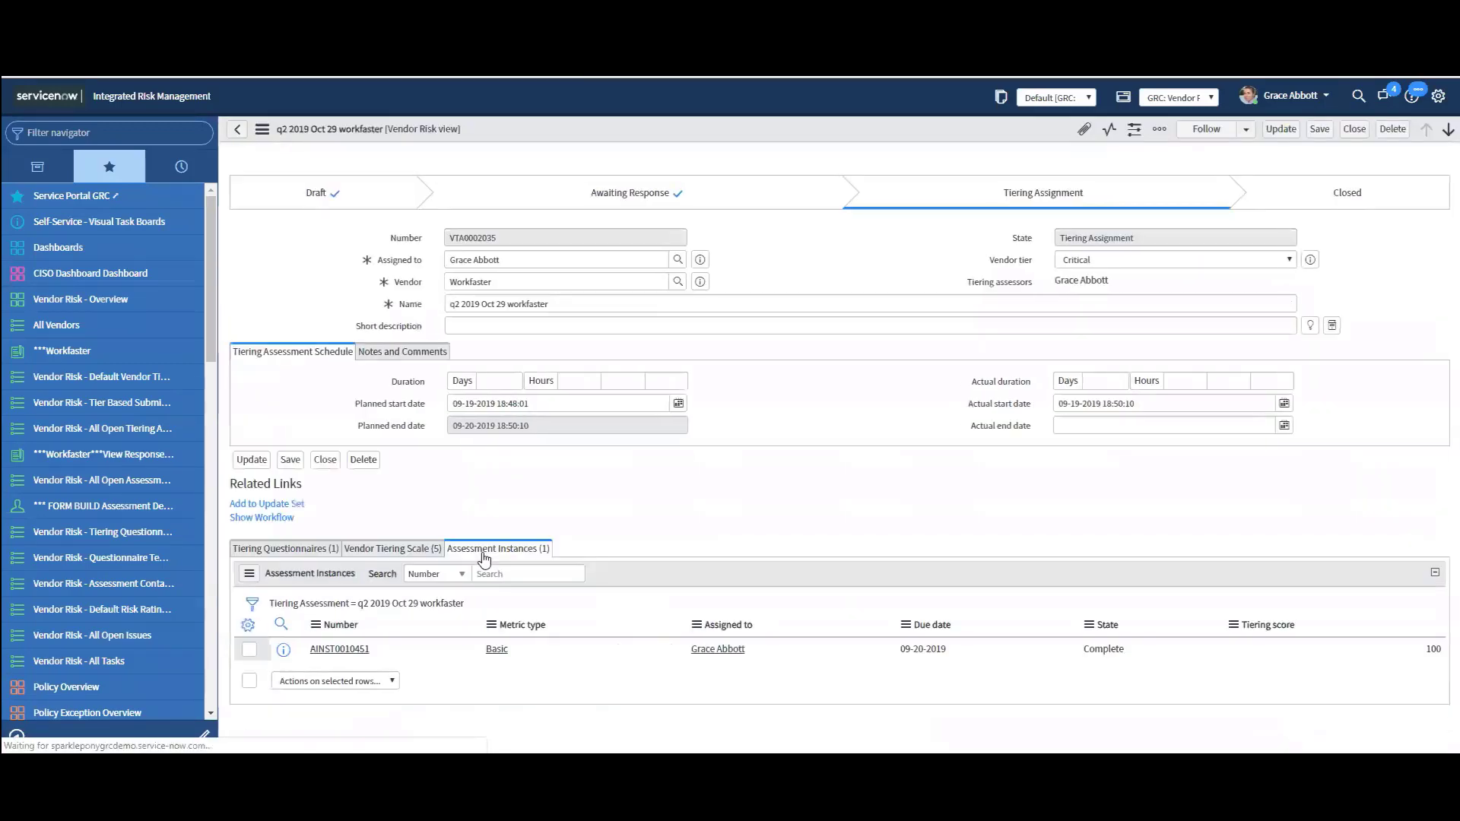
{"action": "left_click", "coordinate": [517, 625]}
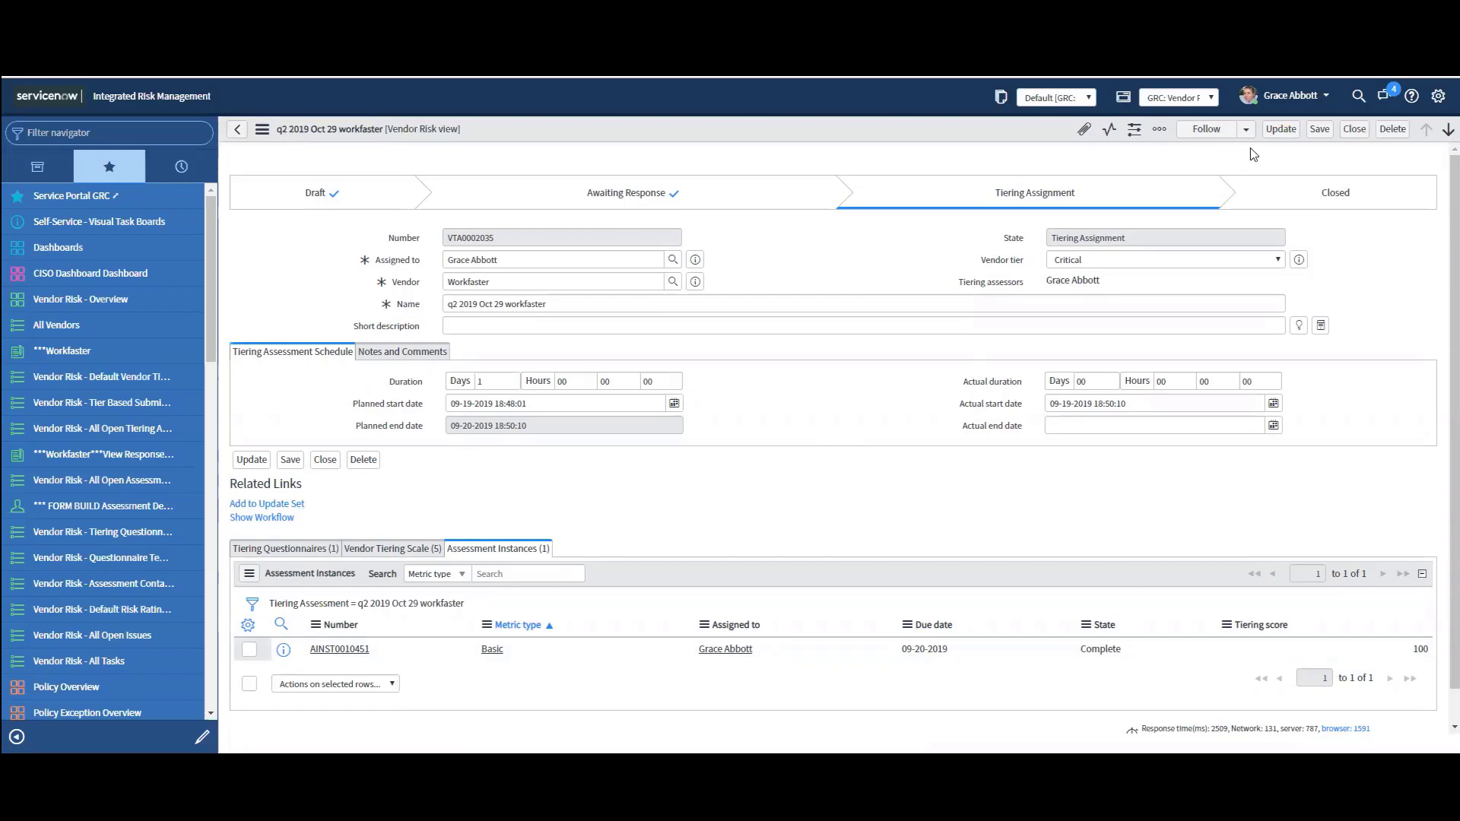
- Review the Vendor Risk - Tier Based Submission rules, including the Critical tier rule
{"action": "left_click", "coordinate": [52, 407]}
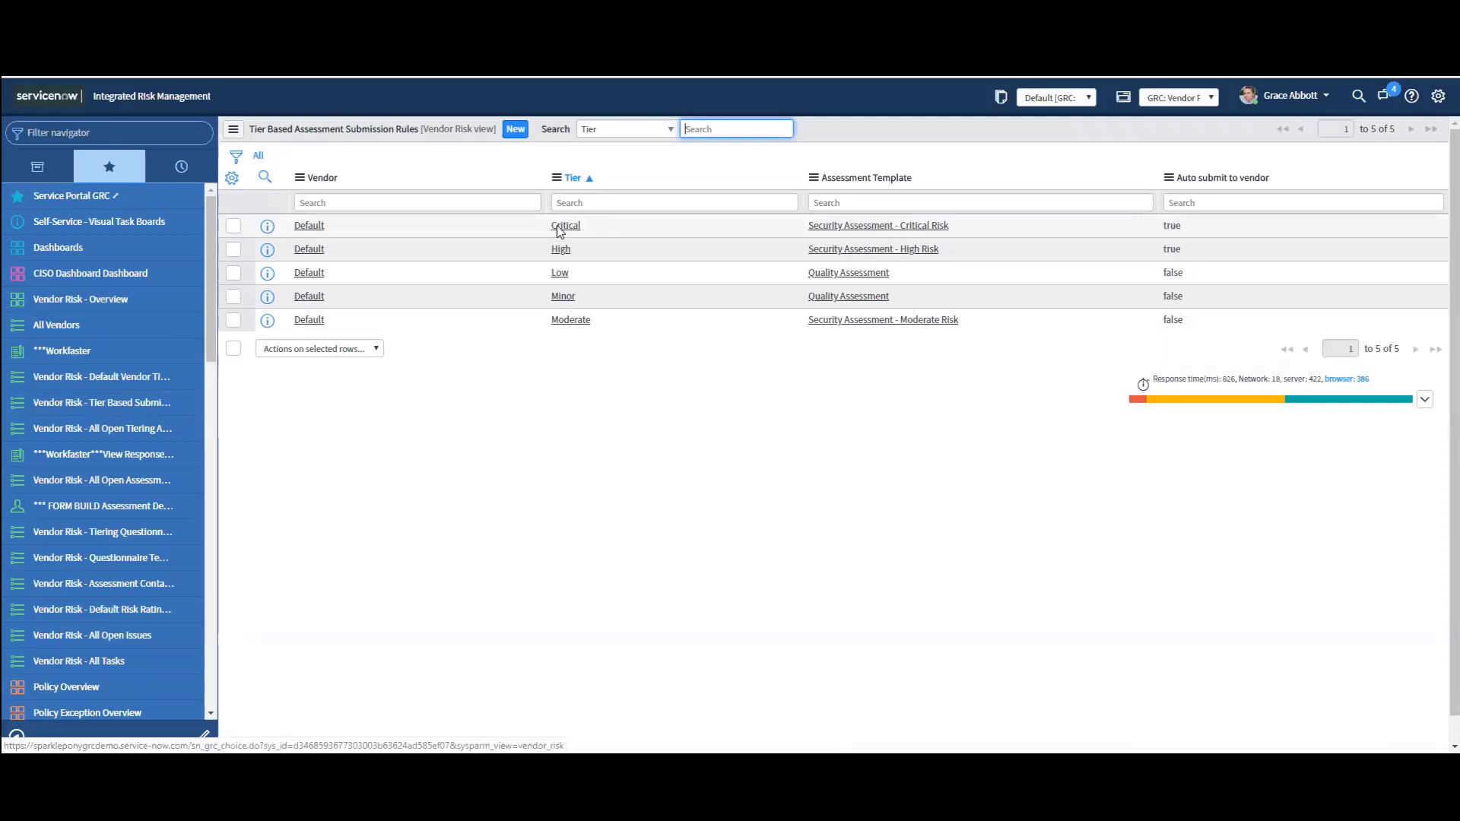
{"action": "left_click", "coordinate": [310, 229]}
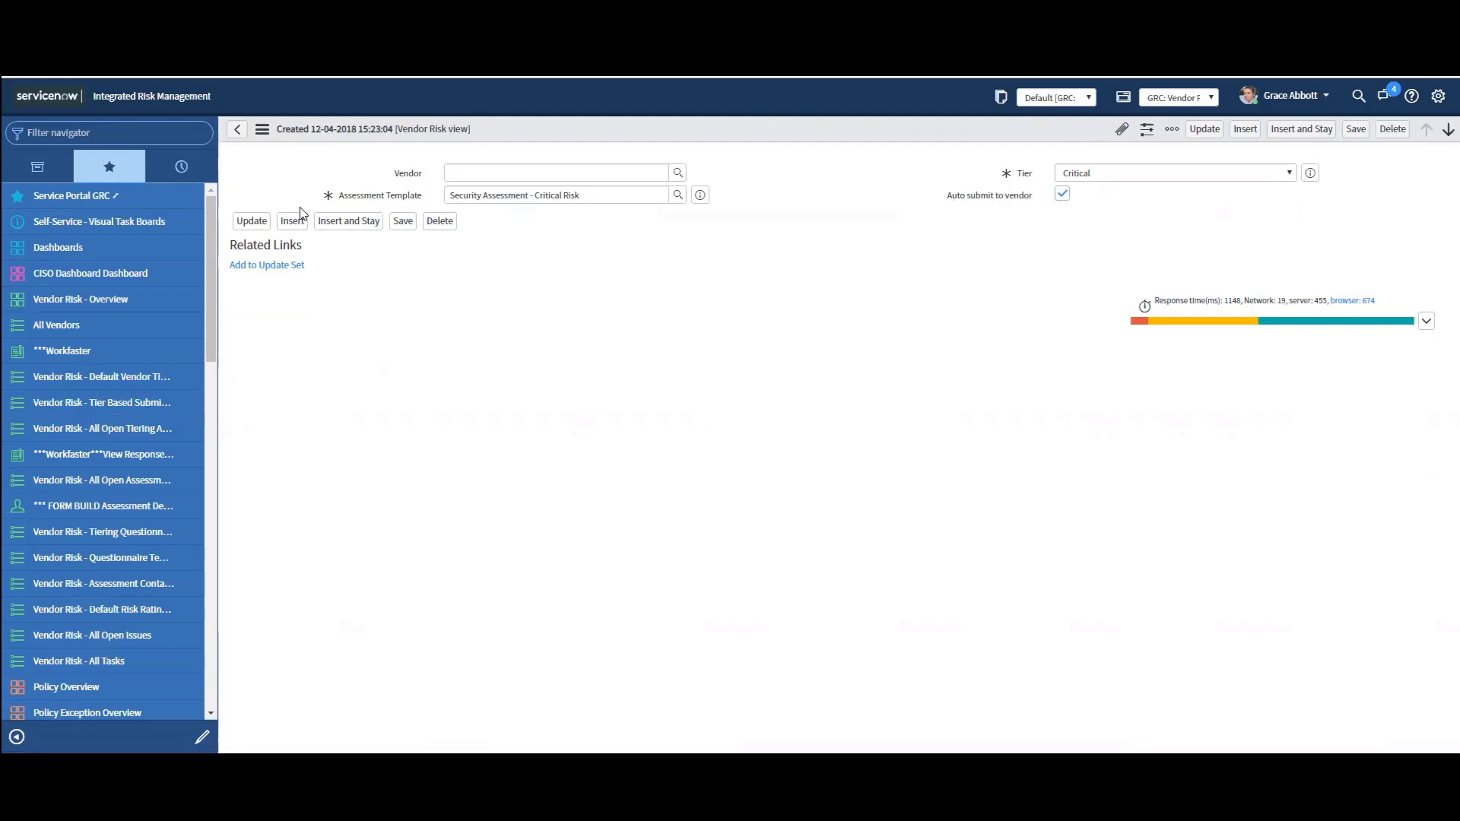
{"action": "left_click", "coordinate": [238, 129]}
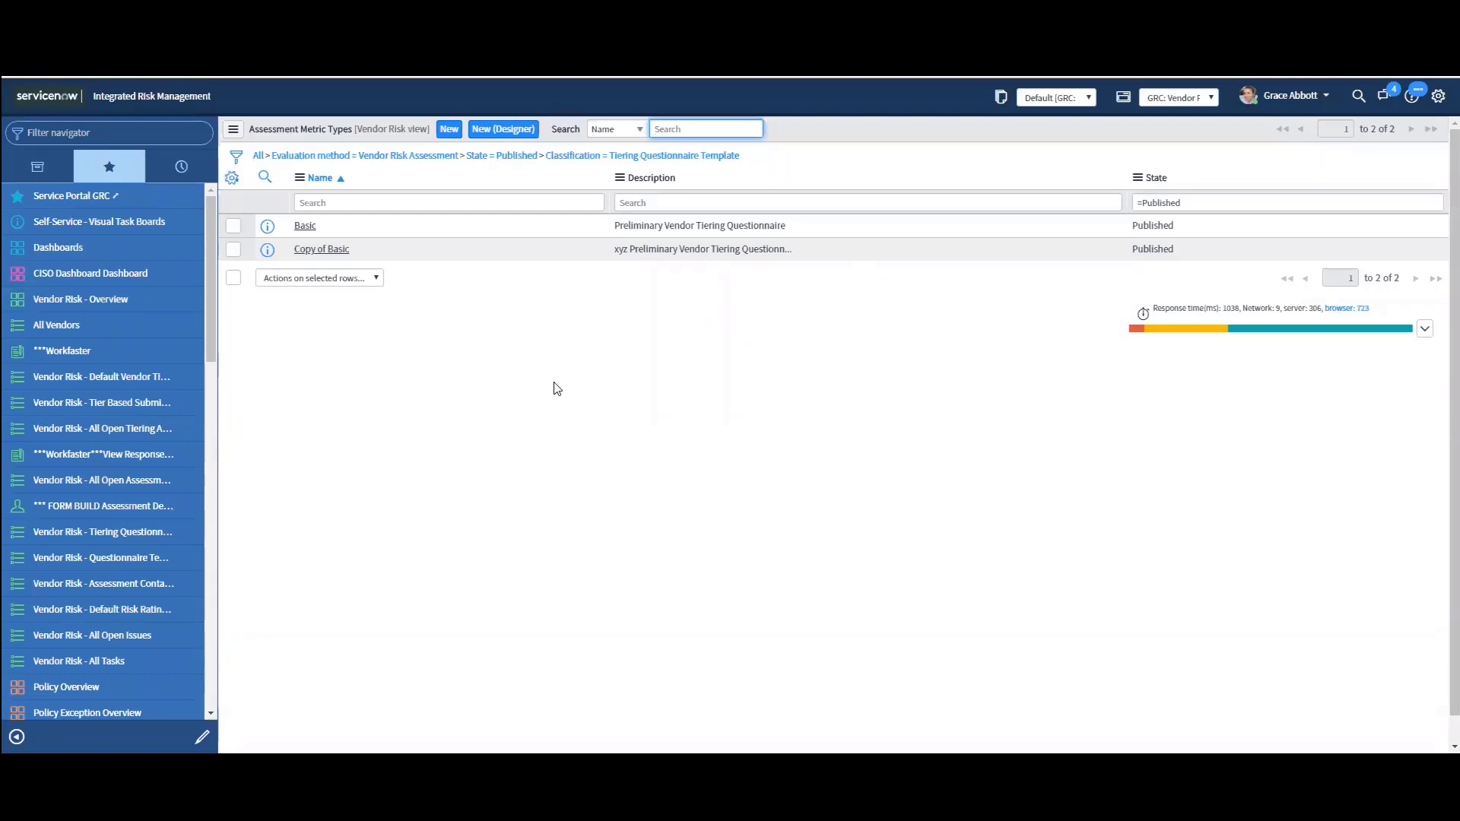
- Open the Basic template and drag a Choice question into its first section in Designer
{"action": "left_click", "coordinate": [308, 228]}
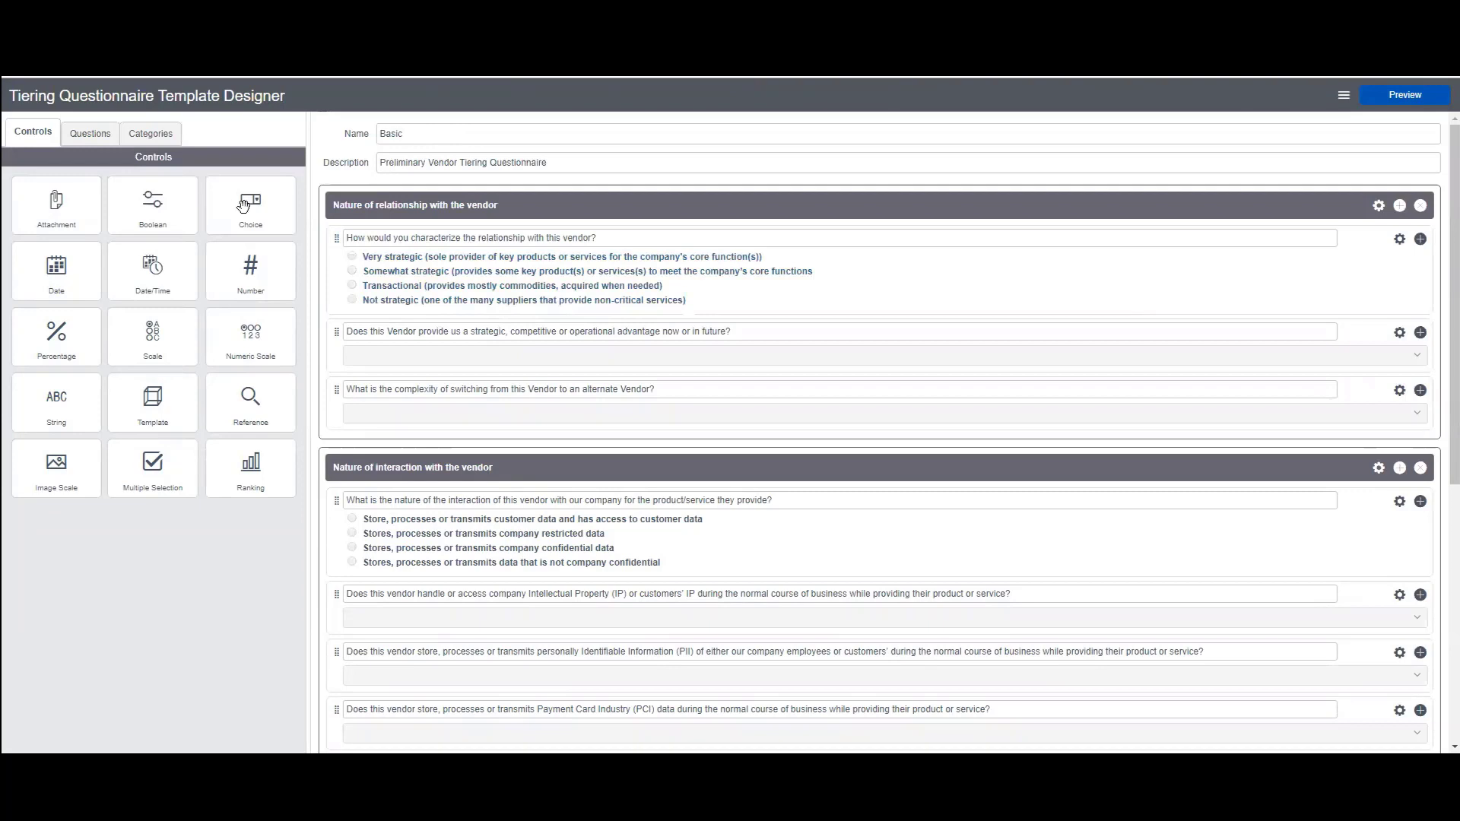
{"action": "left_click_drag", "start_coordinate": [216, 207], "coordinate": [355, 320]}
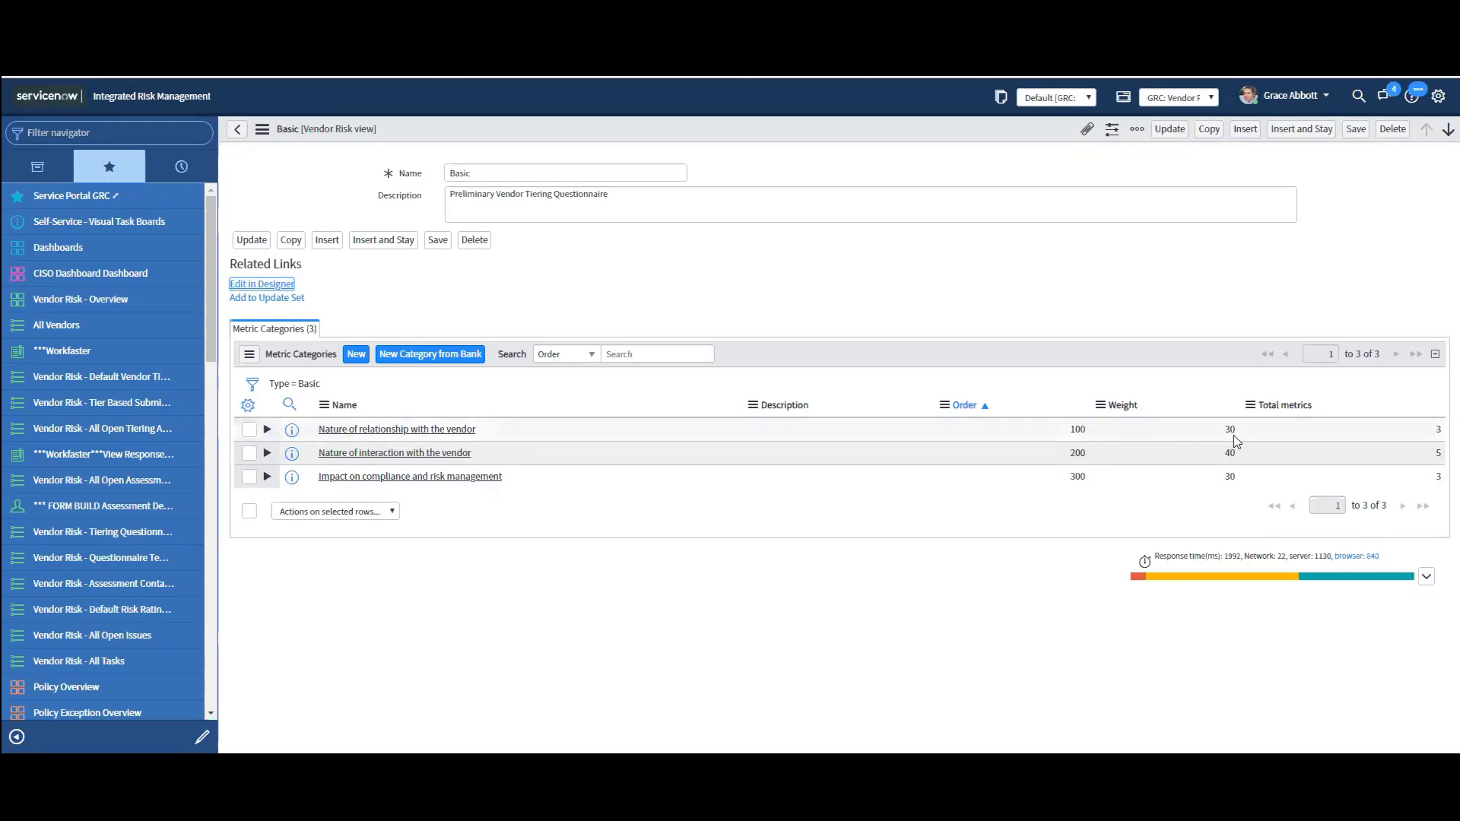
- Expand Nature of relationship with the vendor to reveal its Likert Scale, Yes/No and Choice metrics
{"action": "left_click", "coordinate": [269, 431]}
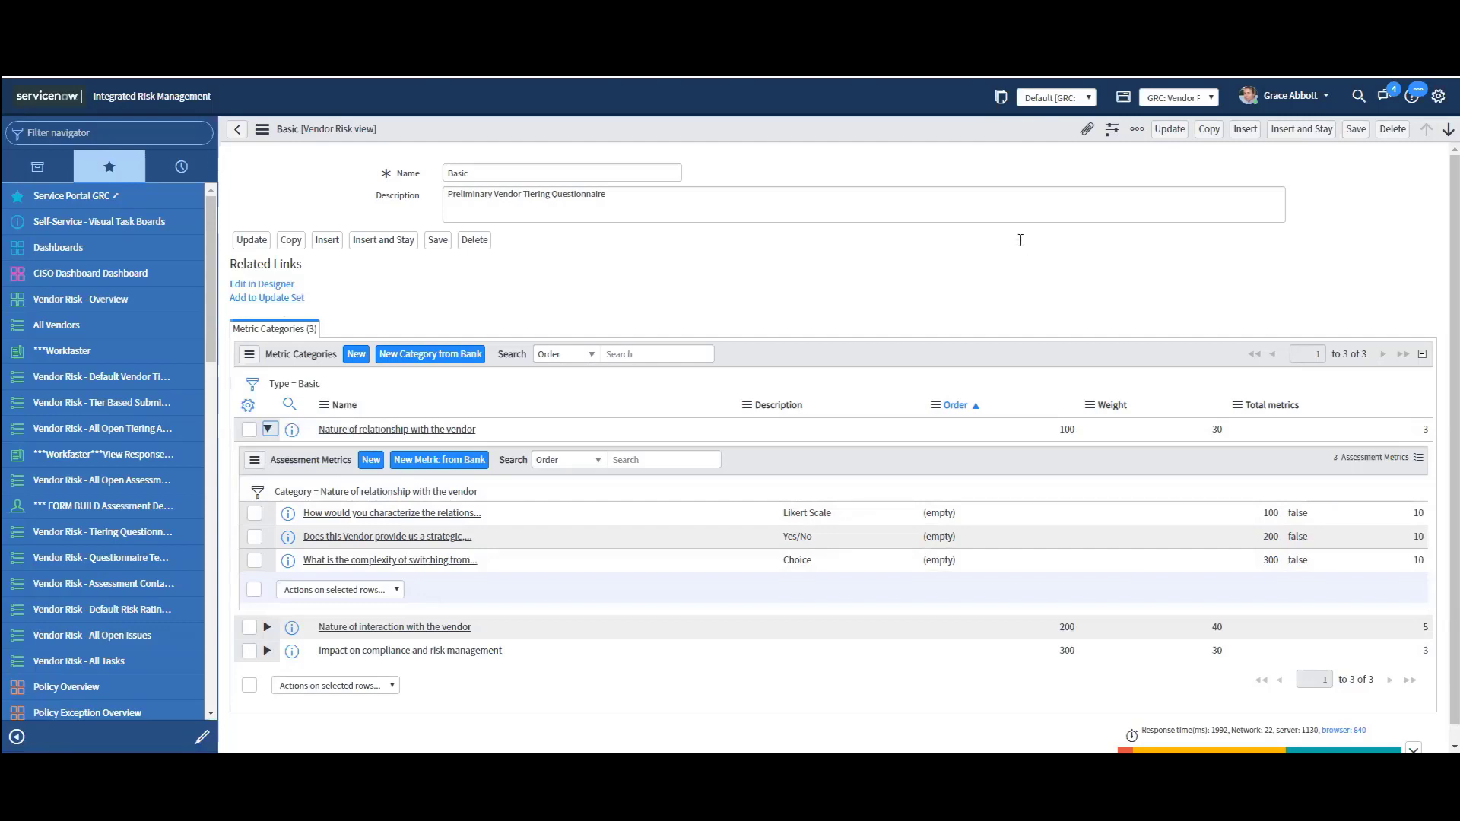
- Start a new Workfaster assessment using the Security Assessment - Critical Risk template
{"action": "left_click", "coordinate": [1169, 129]}
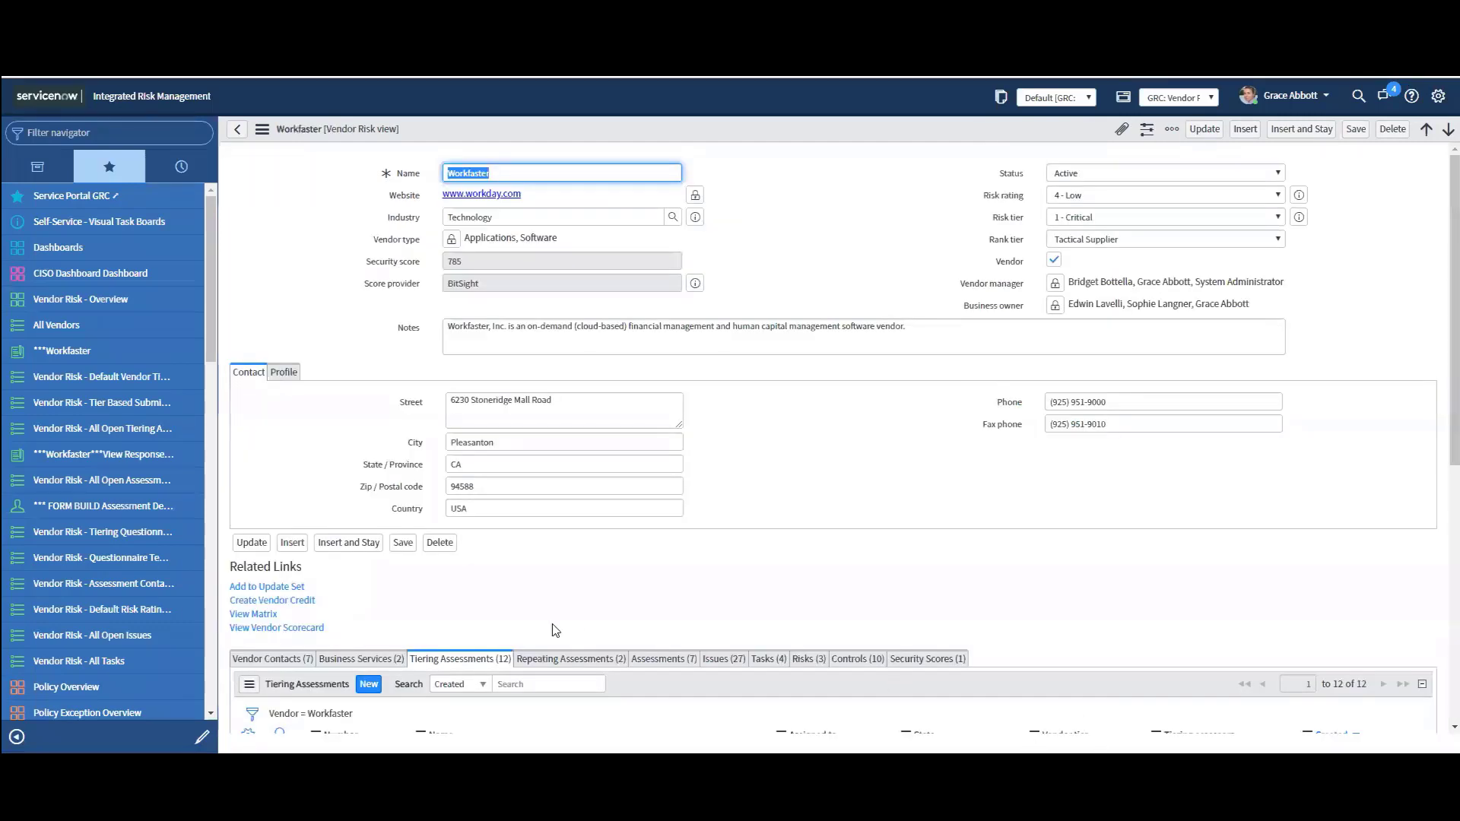
{"action": "left_click", "coordinate": [658, 660]}
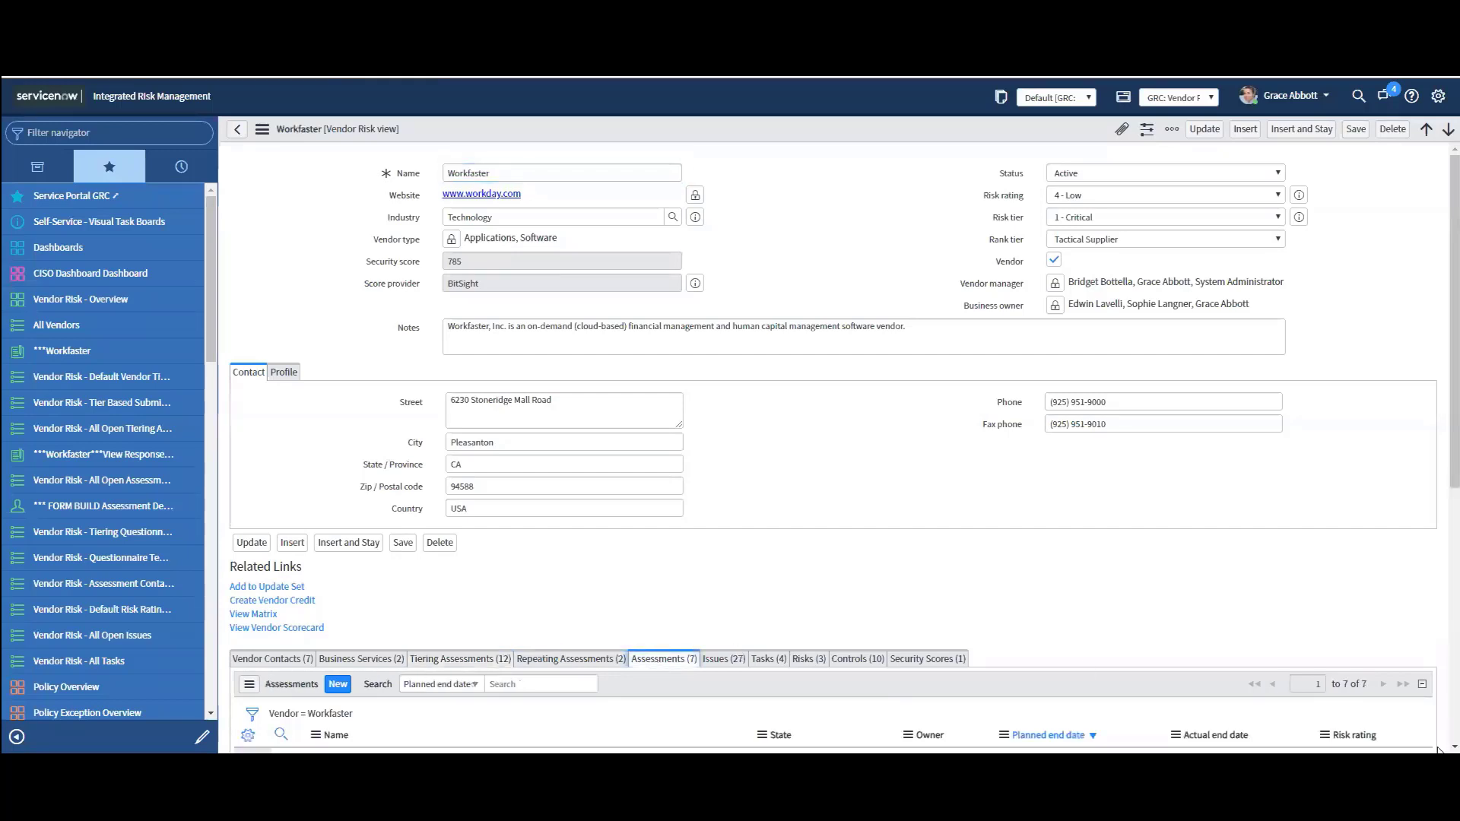
{"action": "scroll", "coordinate": [1437, 752], "scroll_direction": "down", "scroll_amount": 1}
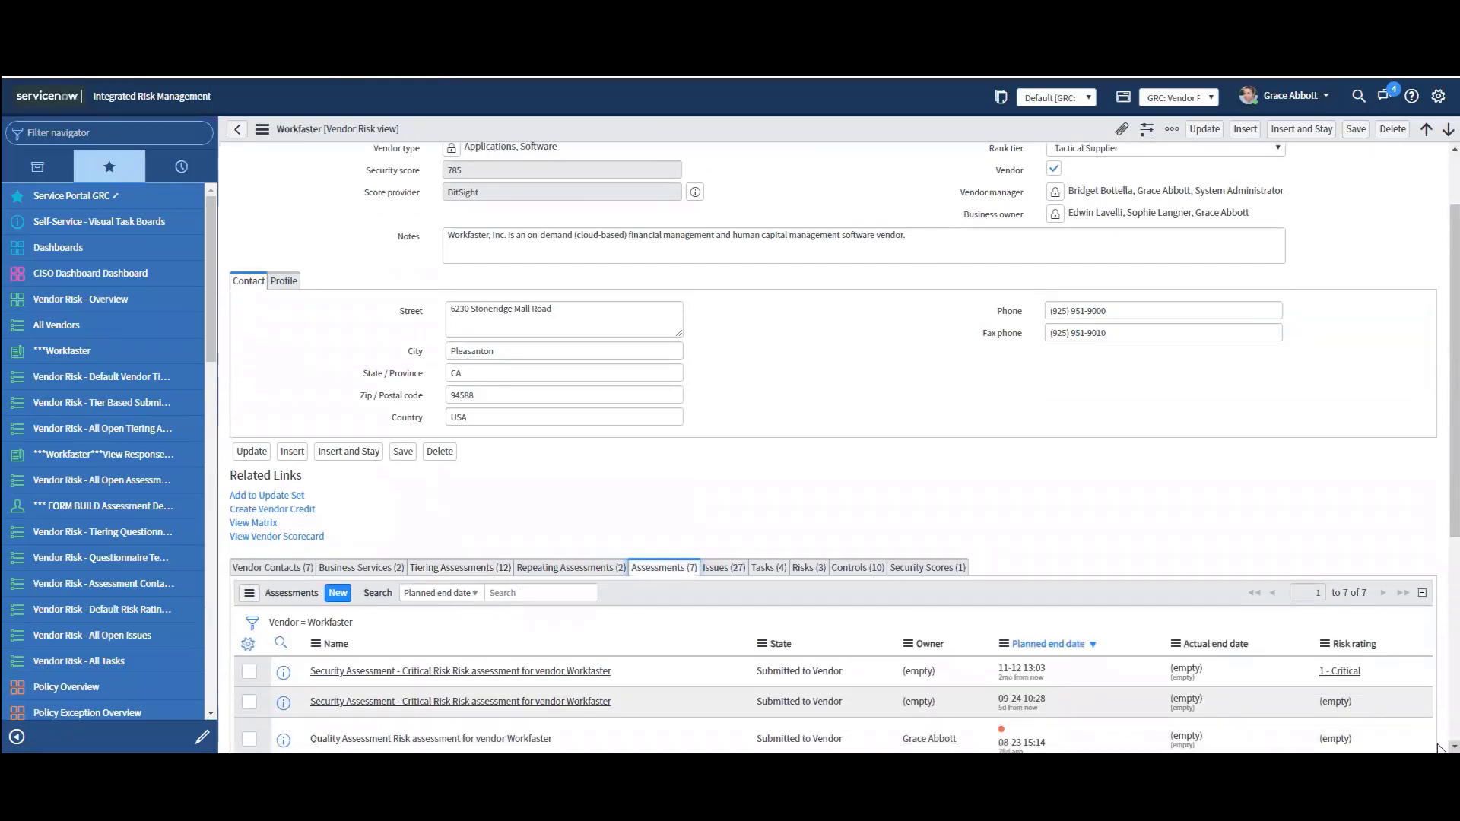
{"action": "scroll", "coordinate": [1440, 750], "scroll_direction": "down", "scroll_amount": 1}
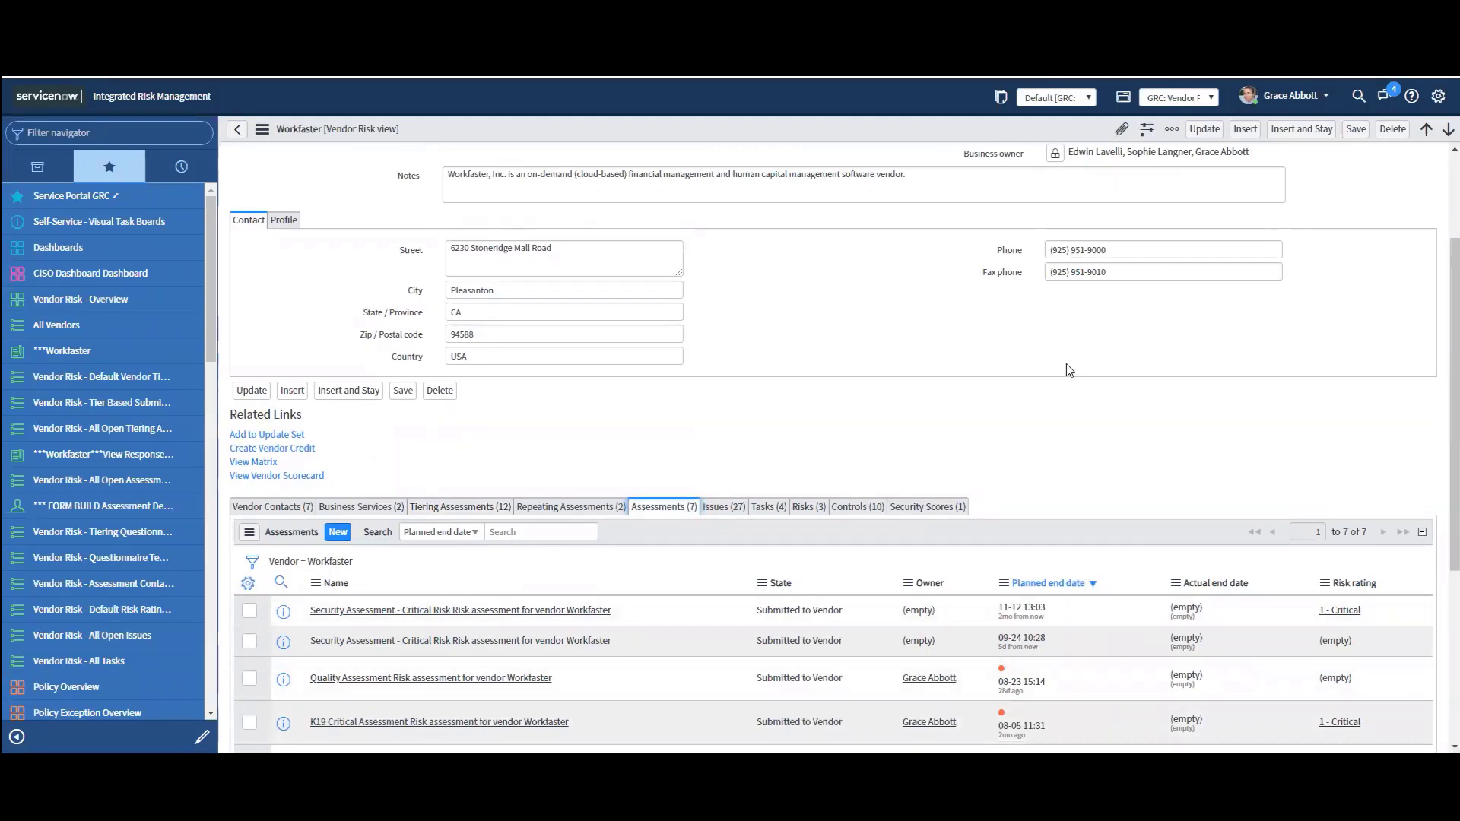
{"action": "left_click", "coordinate": [334, 533]}
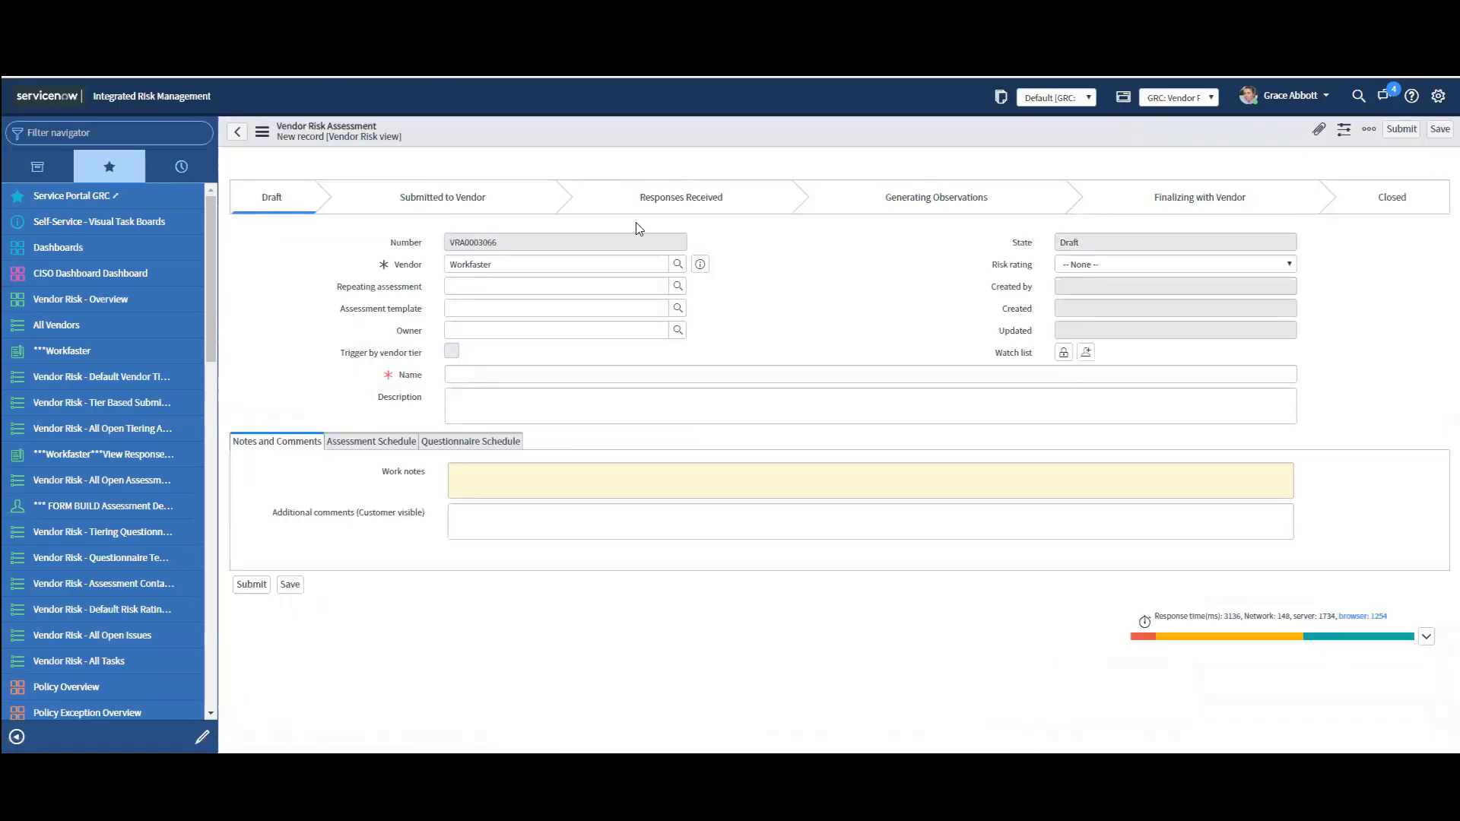
{"action": "left_click", "coordinate": [503, 291]}
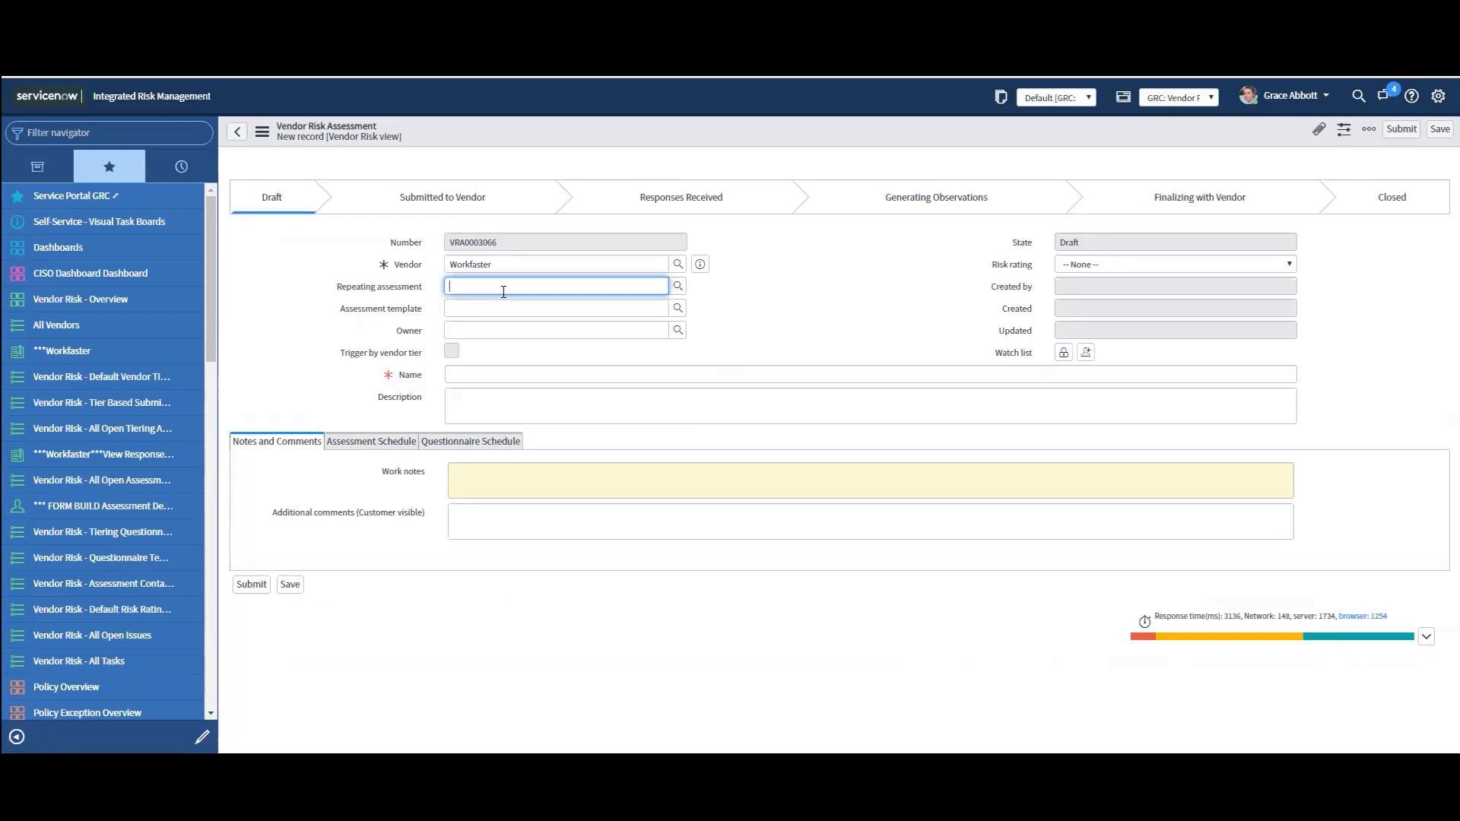
{"action": "left_click", "coordinate": [335, 289]}
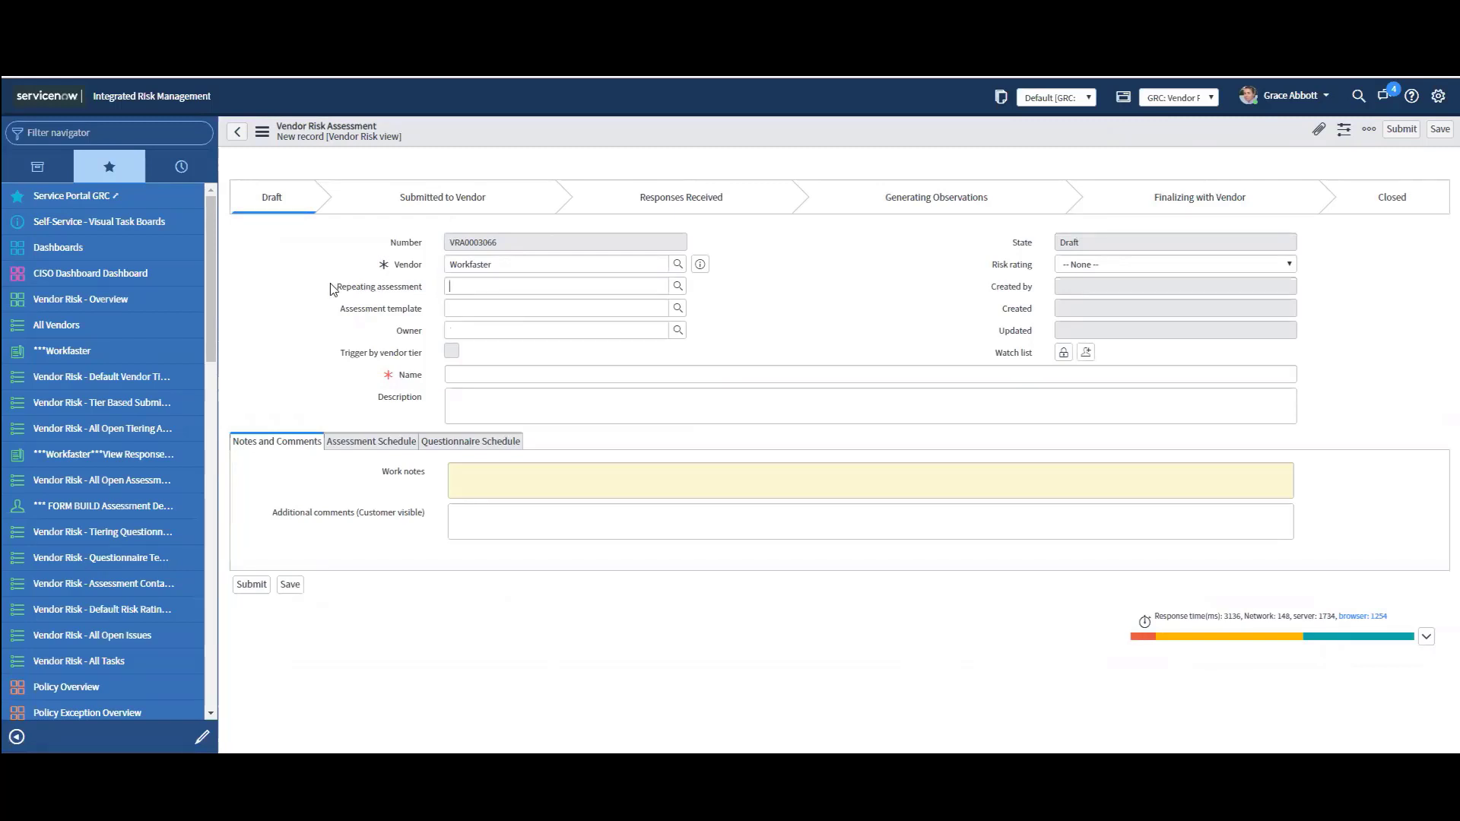
{"action": "left_click", "coordinate": [677, 310]}
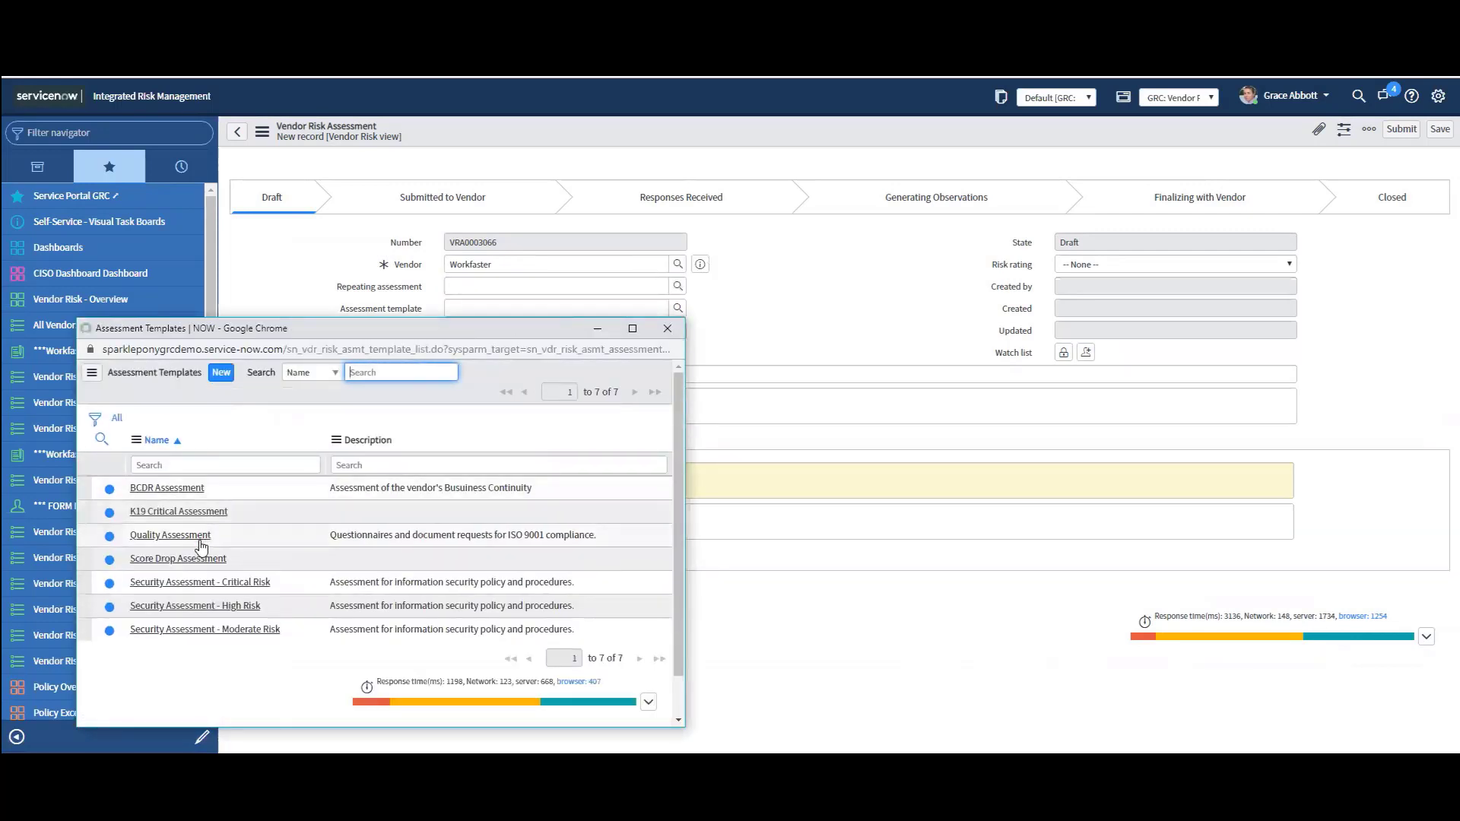
{"action": "left_click", "coordinate": [190, 586]}
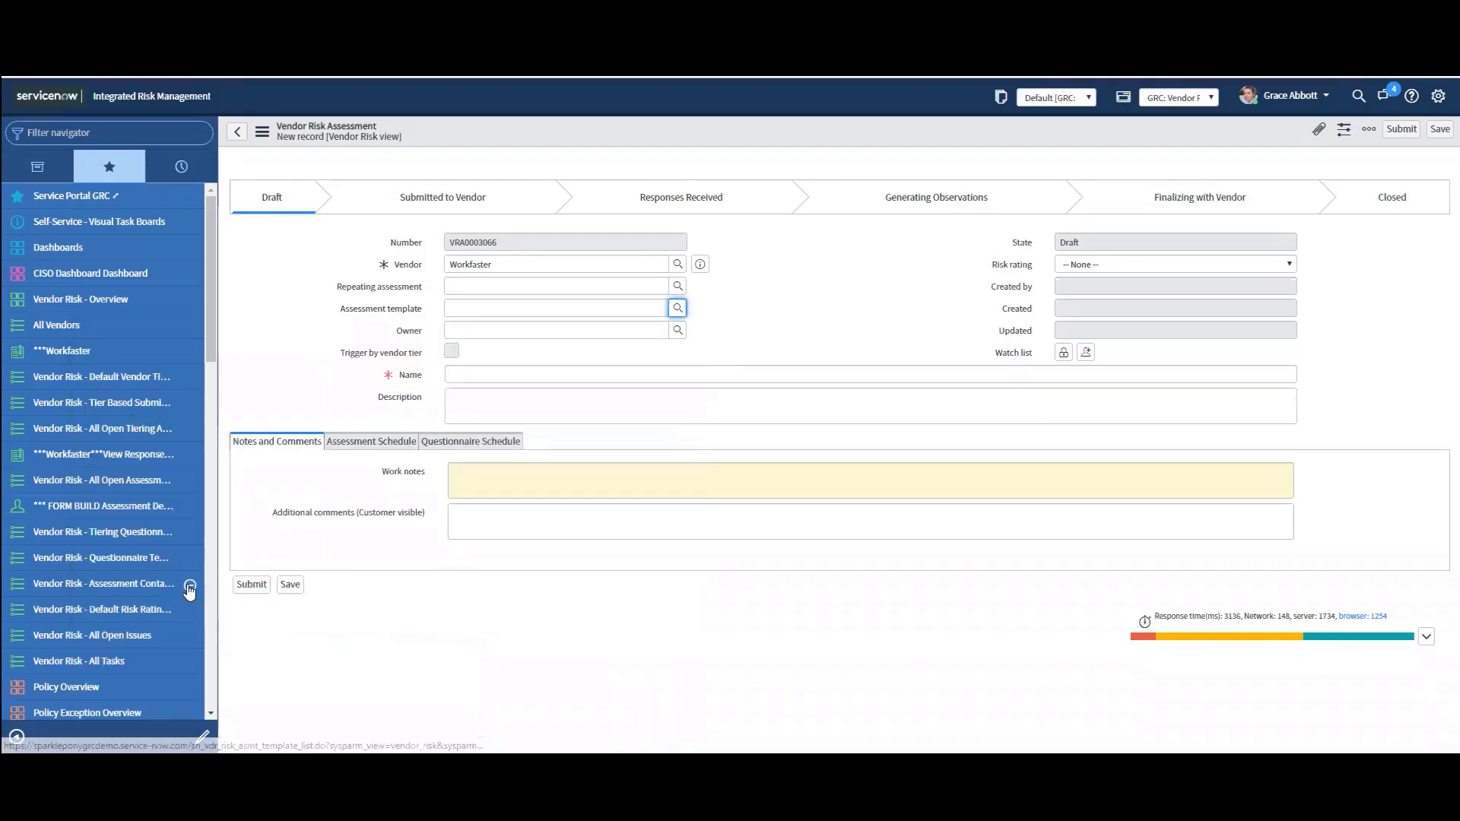
- Assign the assessment owner by filtering the Users lookup by the user's name
{"action": "left_click", "coordinate": [677, 330]}
{"action": "left_click", "coordinate": [188, 465]}
{"action": "type", "text": "Grace"}
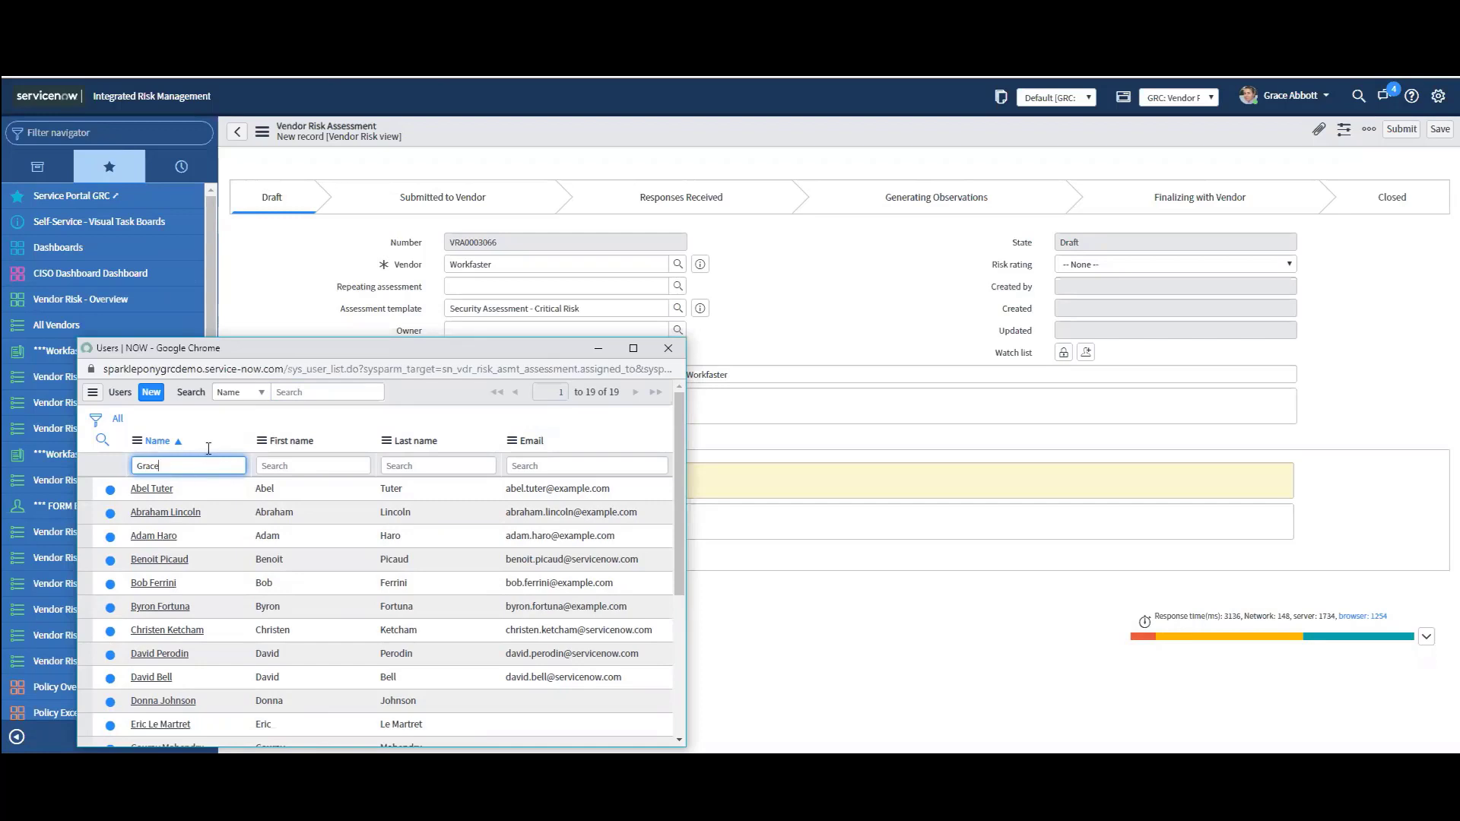
{"action": "key", "text": "BackSpace"}
{"action": "key", "text": "BackSpace"}
{"action": "type", "text": "*Grace"}
{"action": "key", "text": "Return"}
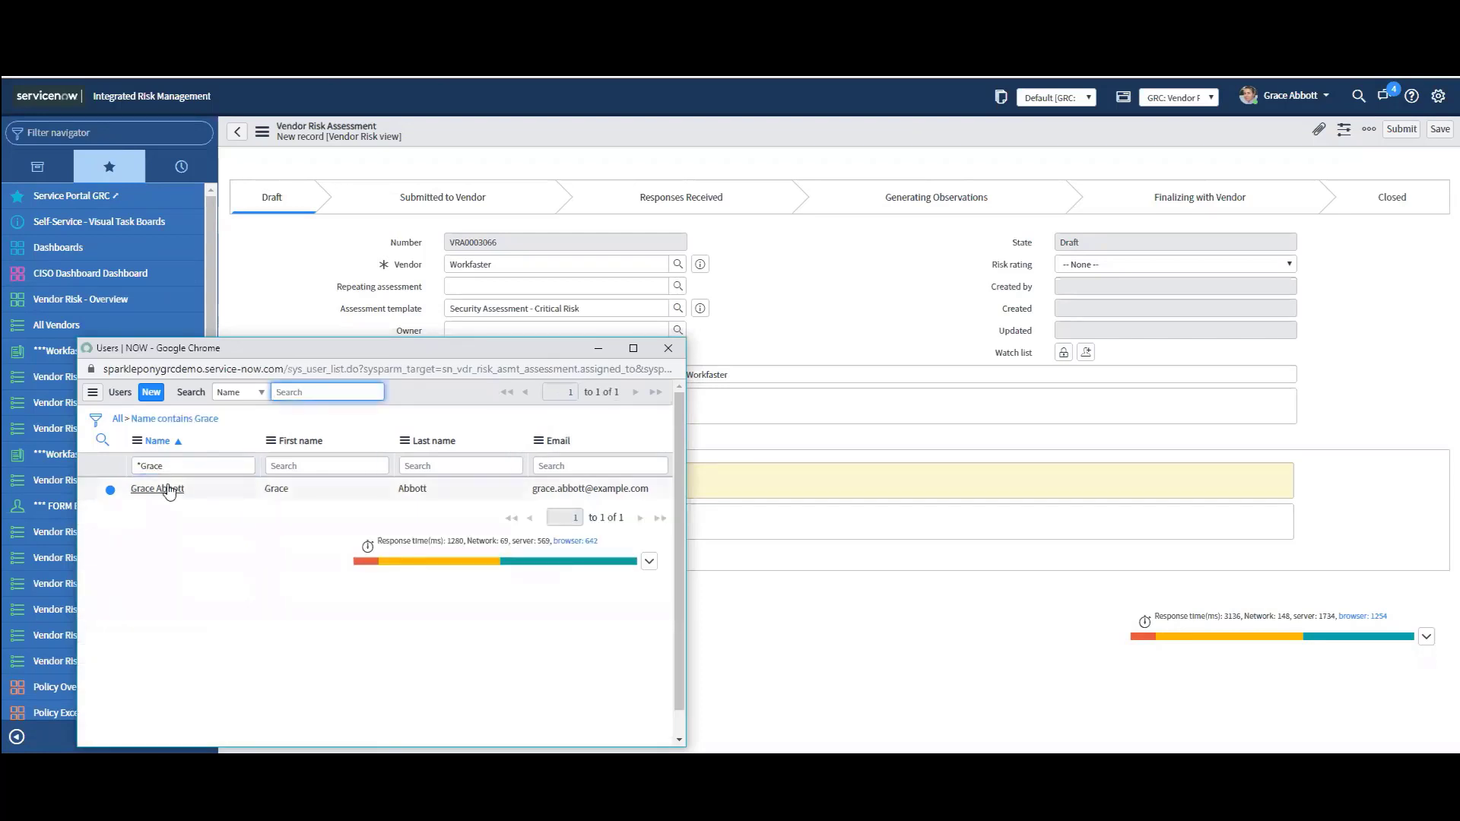
{"action": "left_click", "coordinate": [161, 488]}
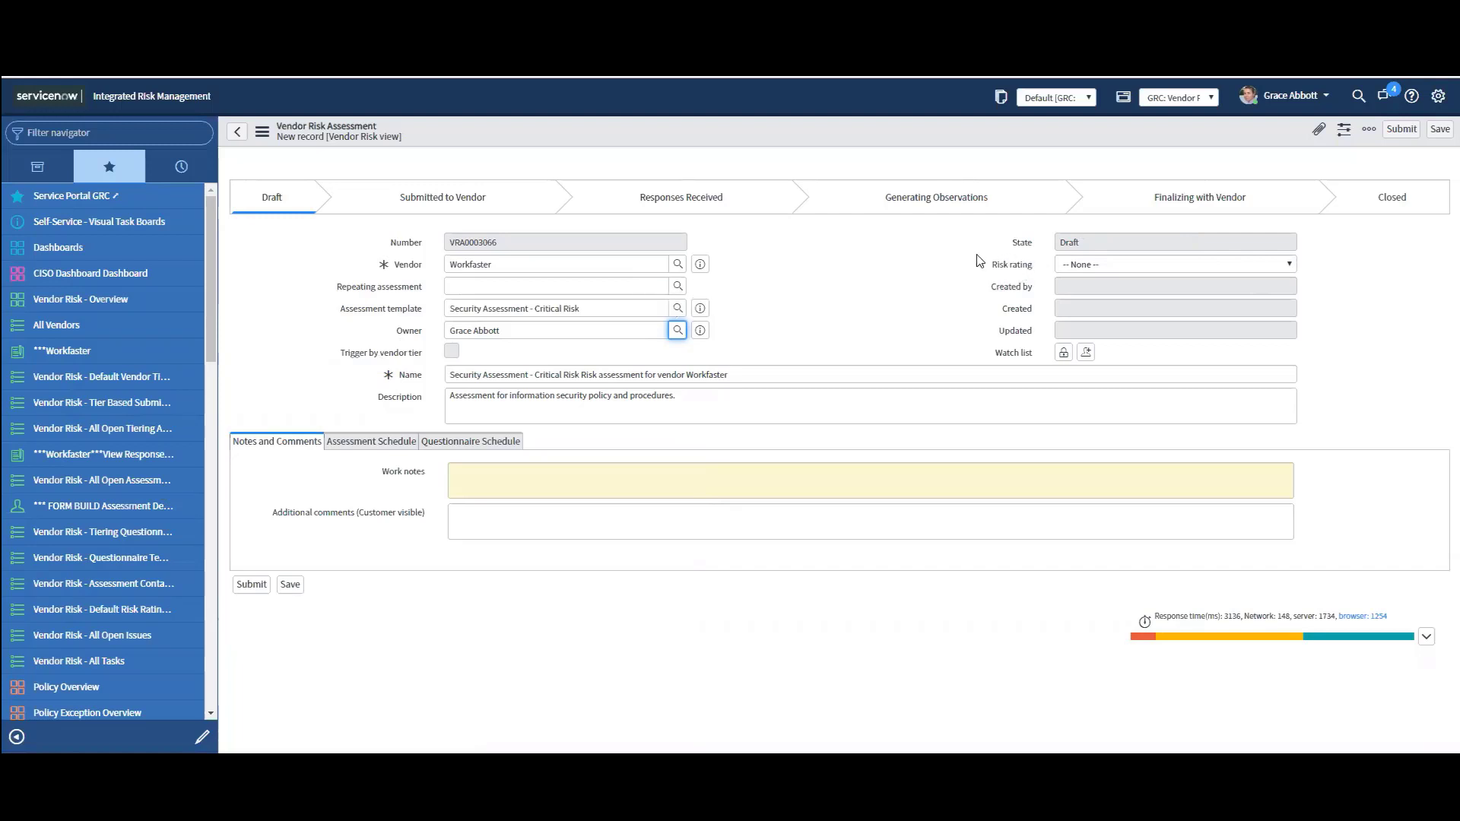
- Leave risk rating unset, join the watch list, review both schedules, and submit the assessment
{"action": "left_click", "coordinate": [1147, 264]}
{"action": "left_click", "coordinate": [1147, 264]}
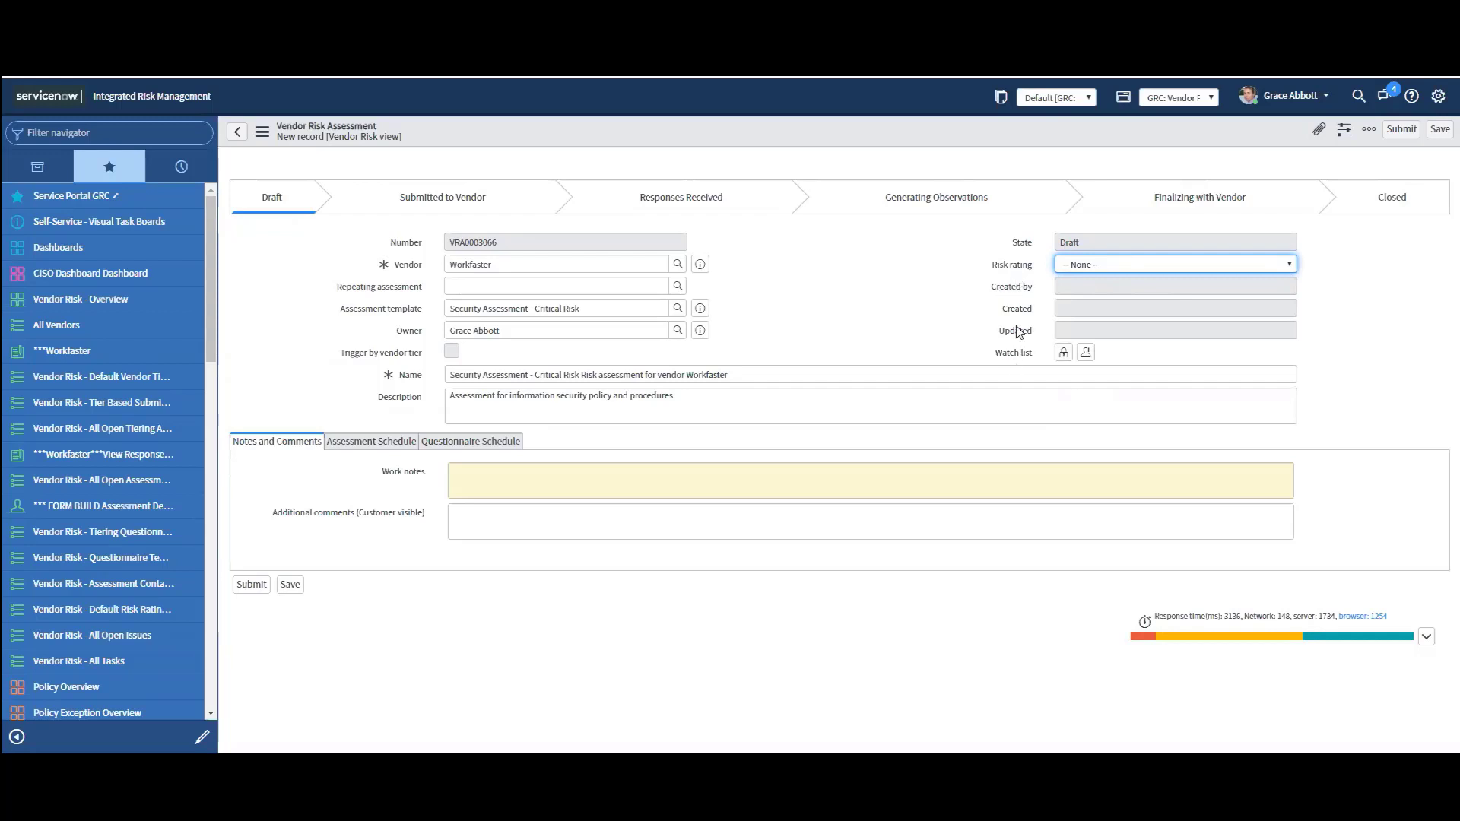
{"action": "left_click", "coordinate": [1086, 354]}
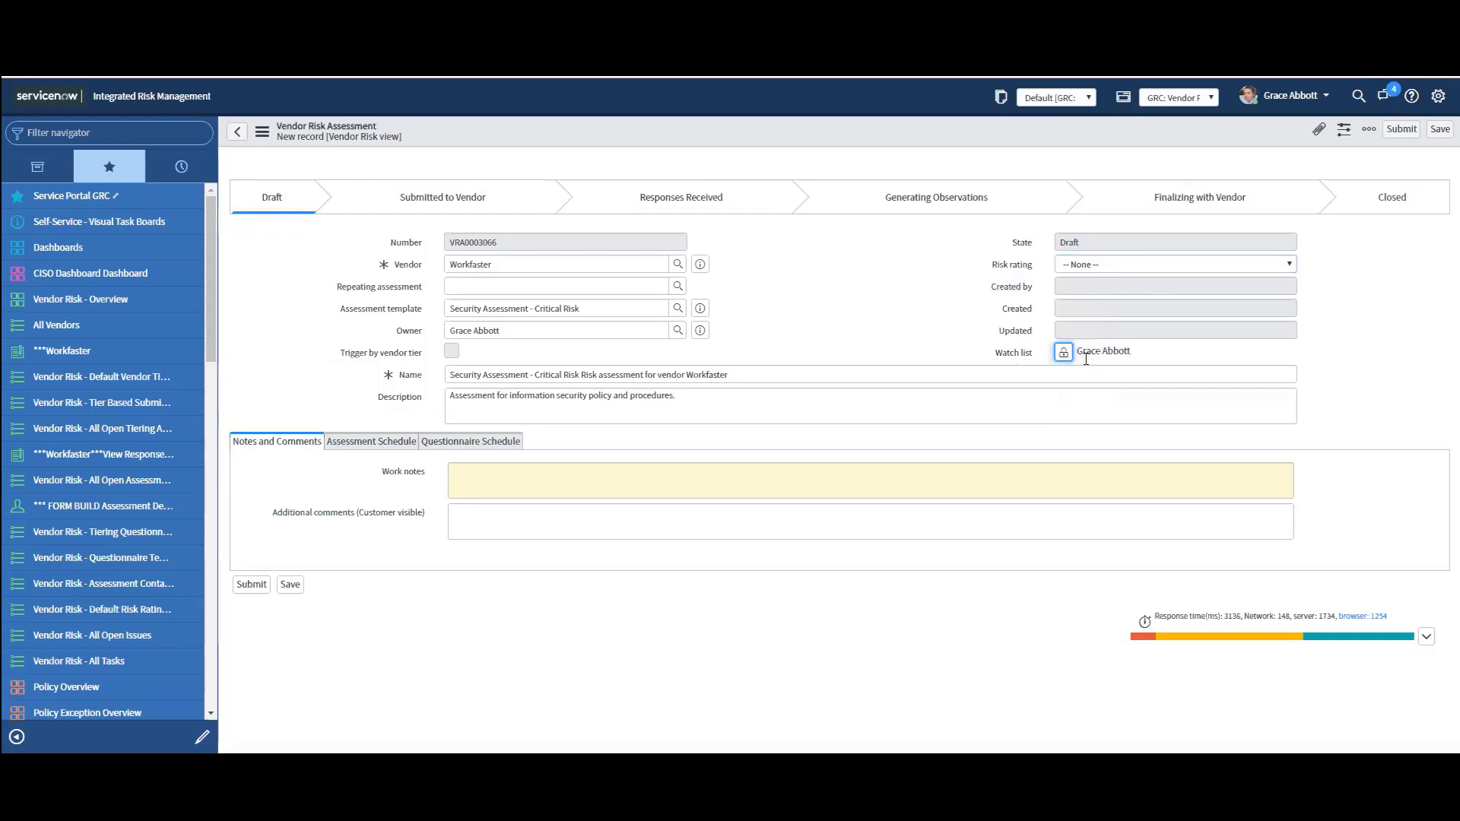
{"action": "left_click", "coordinate": [386, 445]}
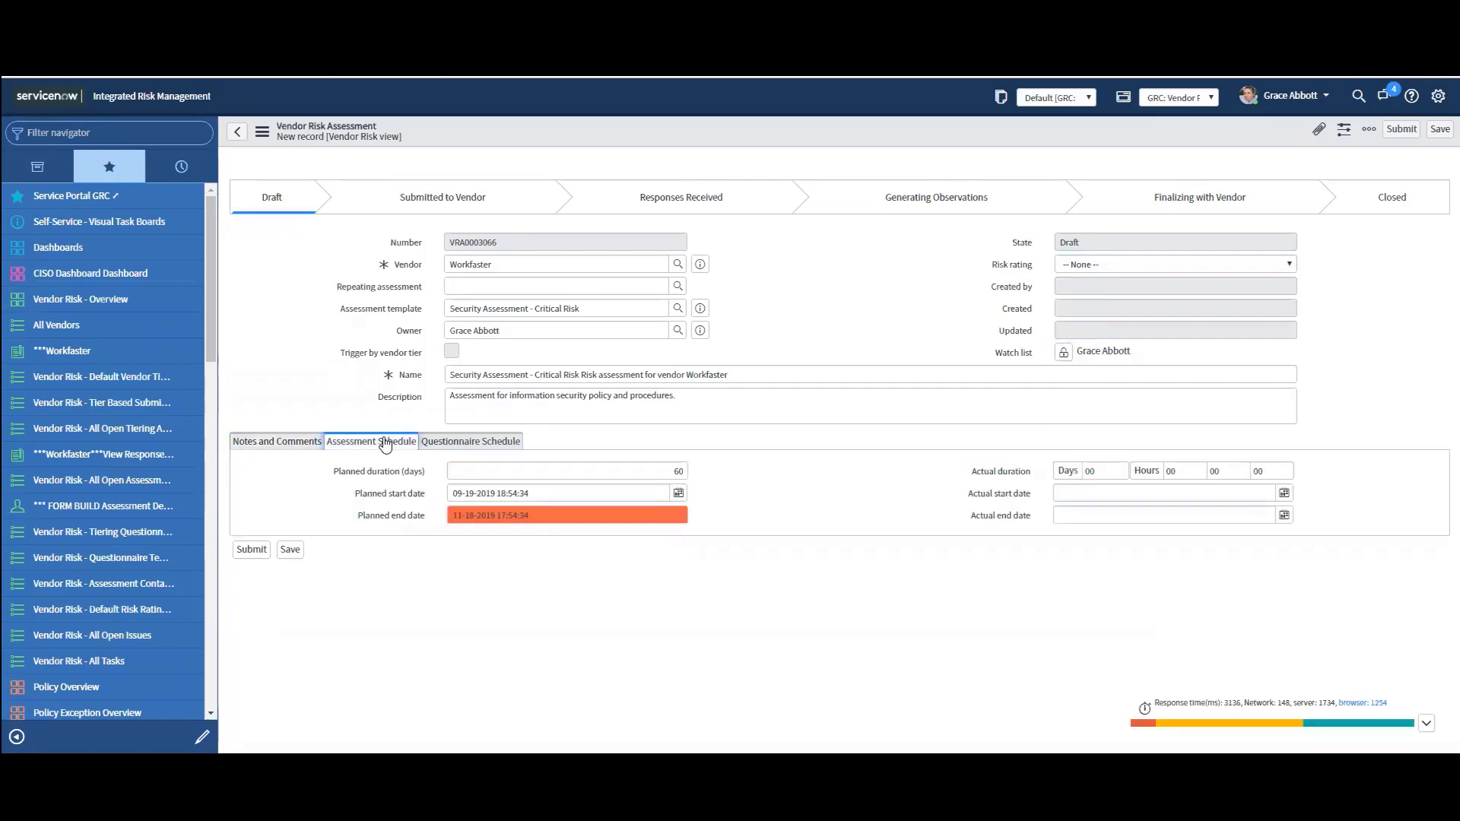
{"action": "left_click", "coordinate": [462, 447]}
{"action": "left_click", "coordinate": [274, 441]}
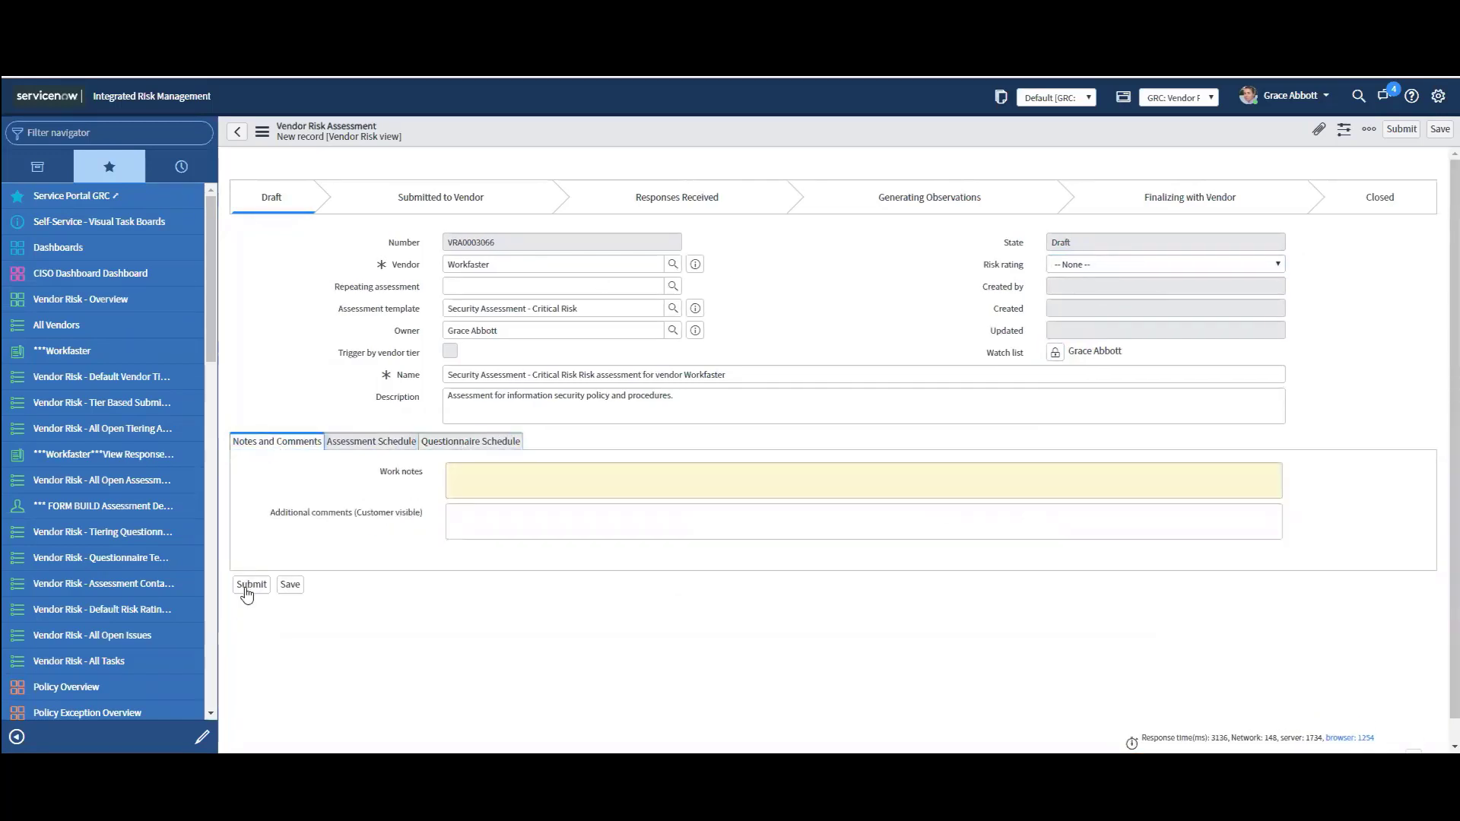
{"action": "left_click", "coordinate": [246, 591]}
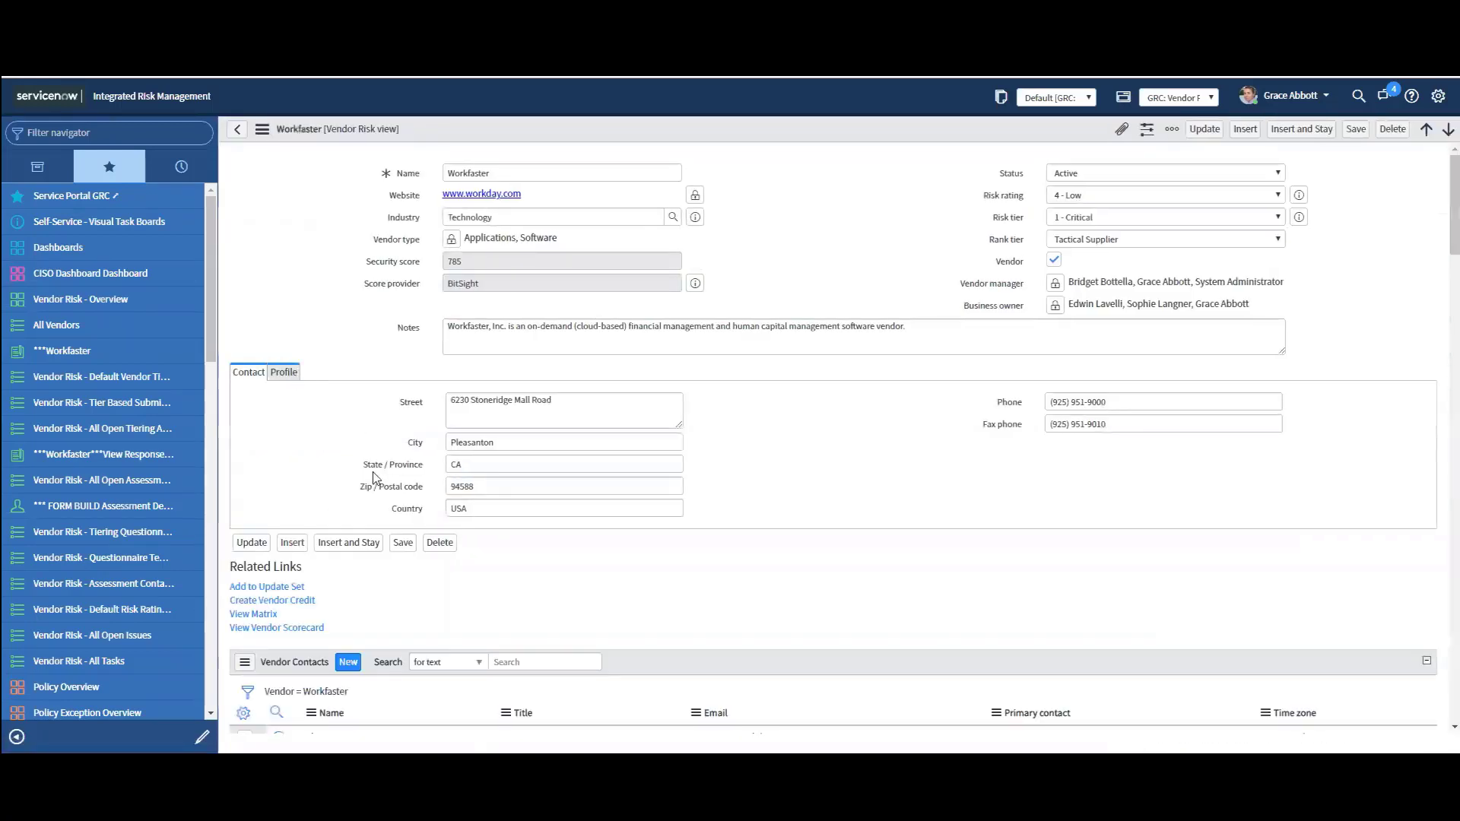
- Open the new draft assessment and review its two questionnaires and SOC 1/SOC 2 document requests
{"action": "scroll", "coordinate": [420, 557], "scroll_direction": "down", "scroll_amount": 2}
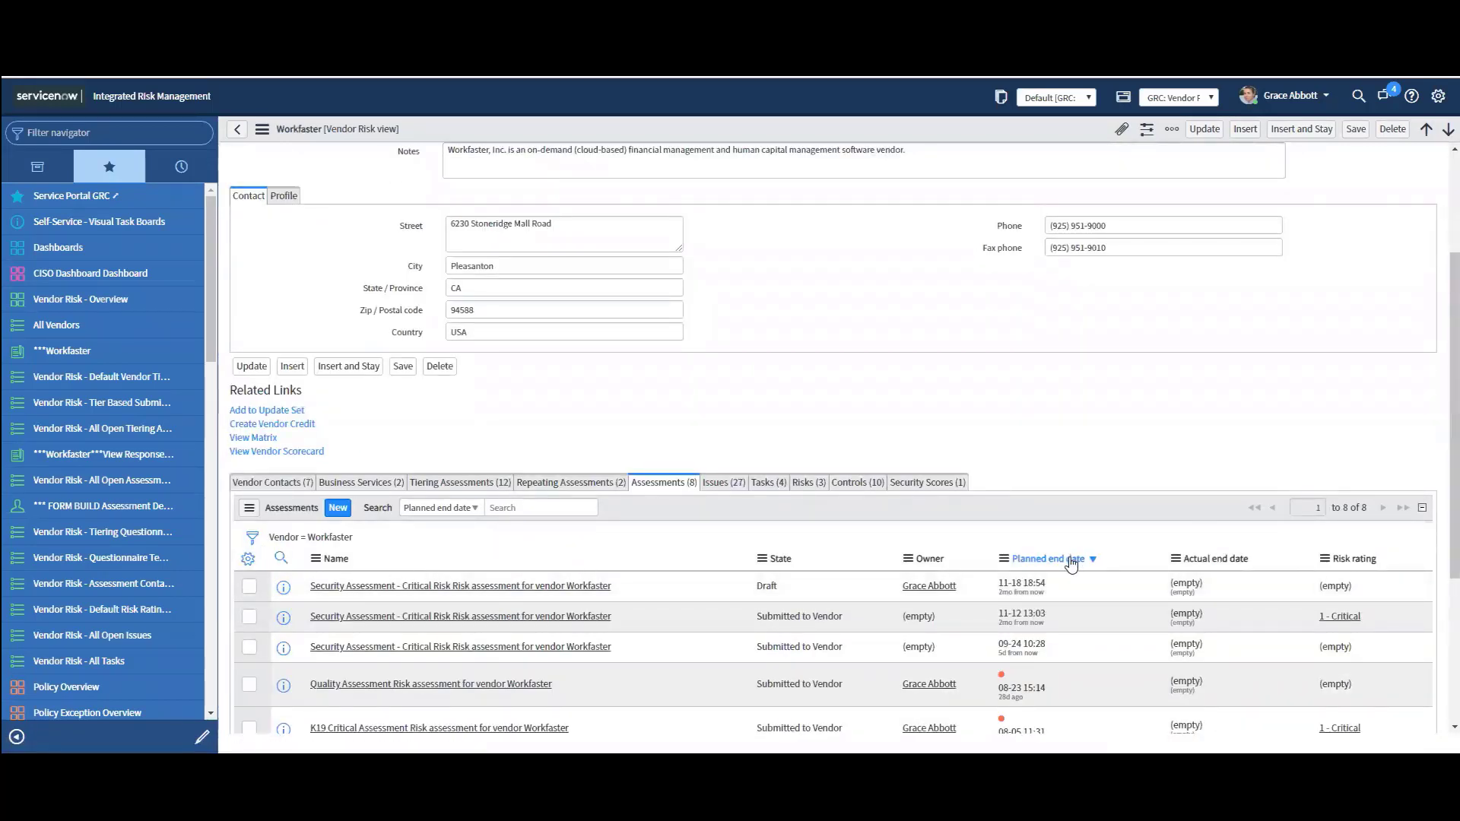
{"action": "left_click", "coordinate": [380, 590]}
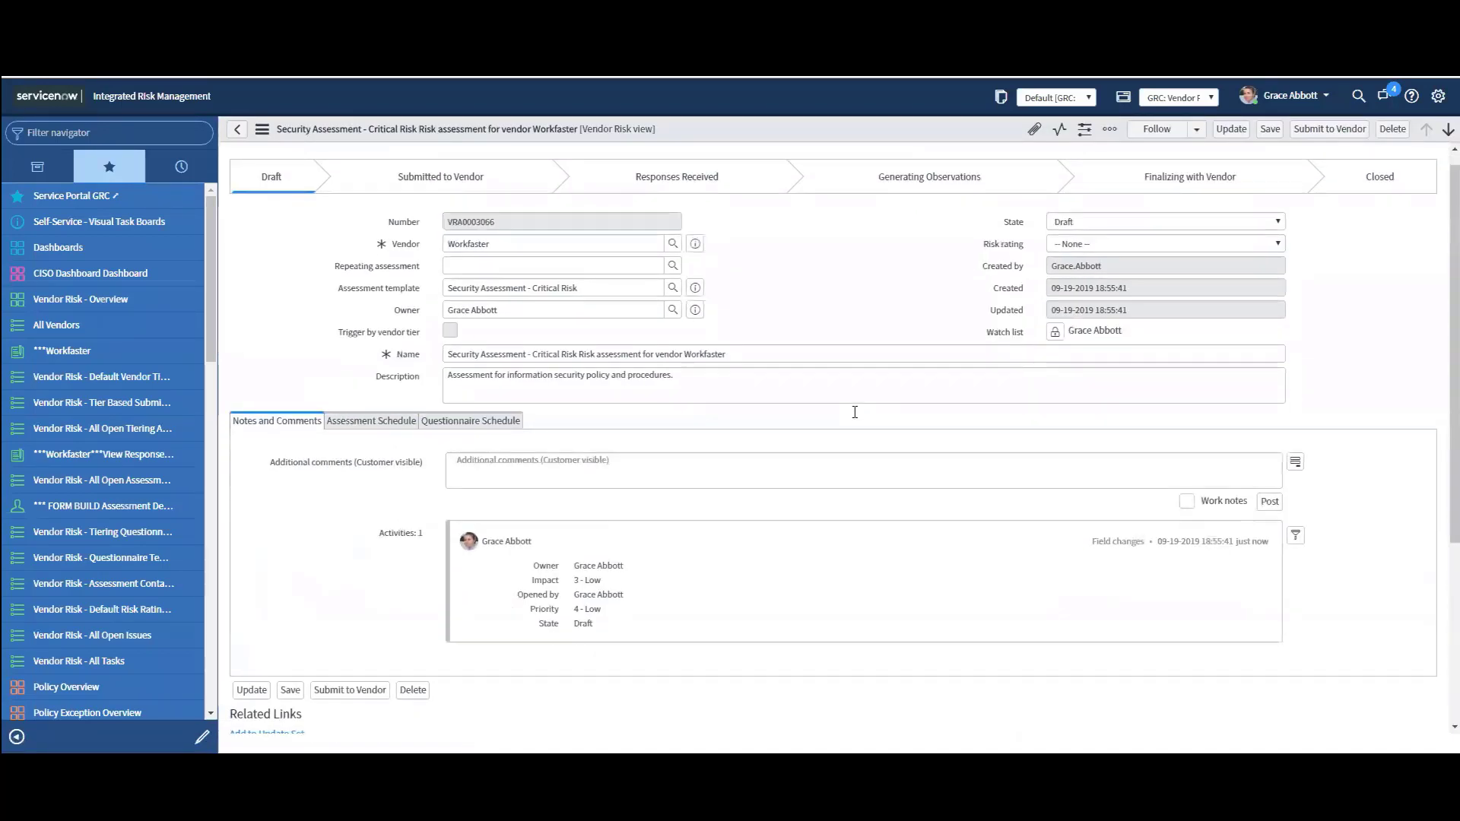
{"action": "scroll", "coordinate": [855, 411], "scroll_direction": "down", "scroll_amount": 3}
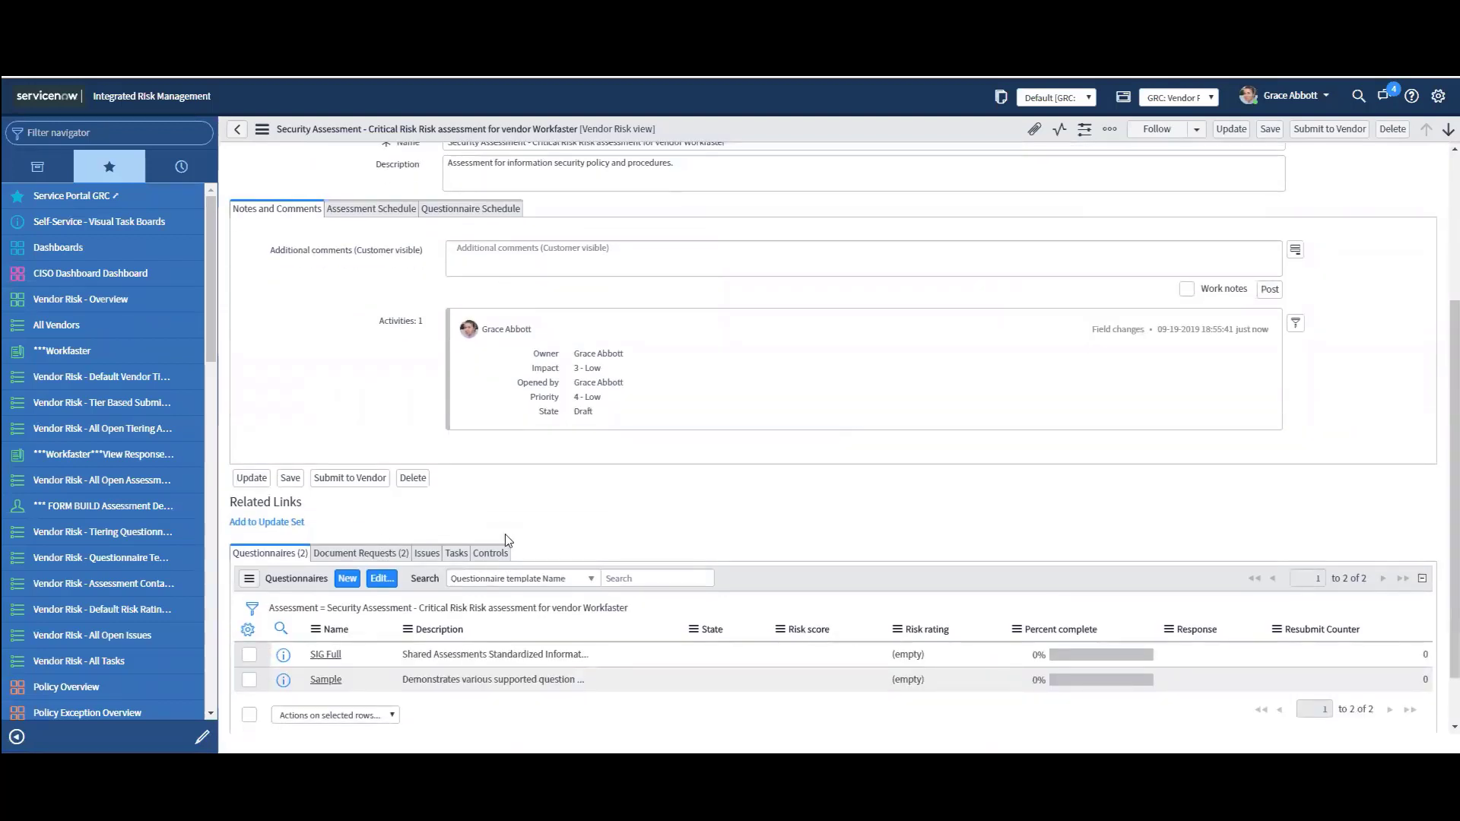
{"action": "scroll", "coordinate": [505, 535], "scroll_direction": "down", "scroll_amount": 1}
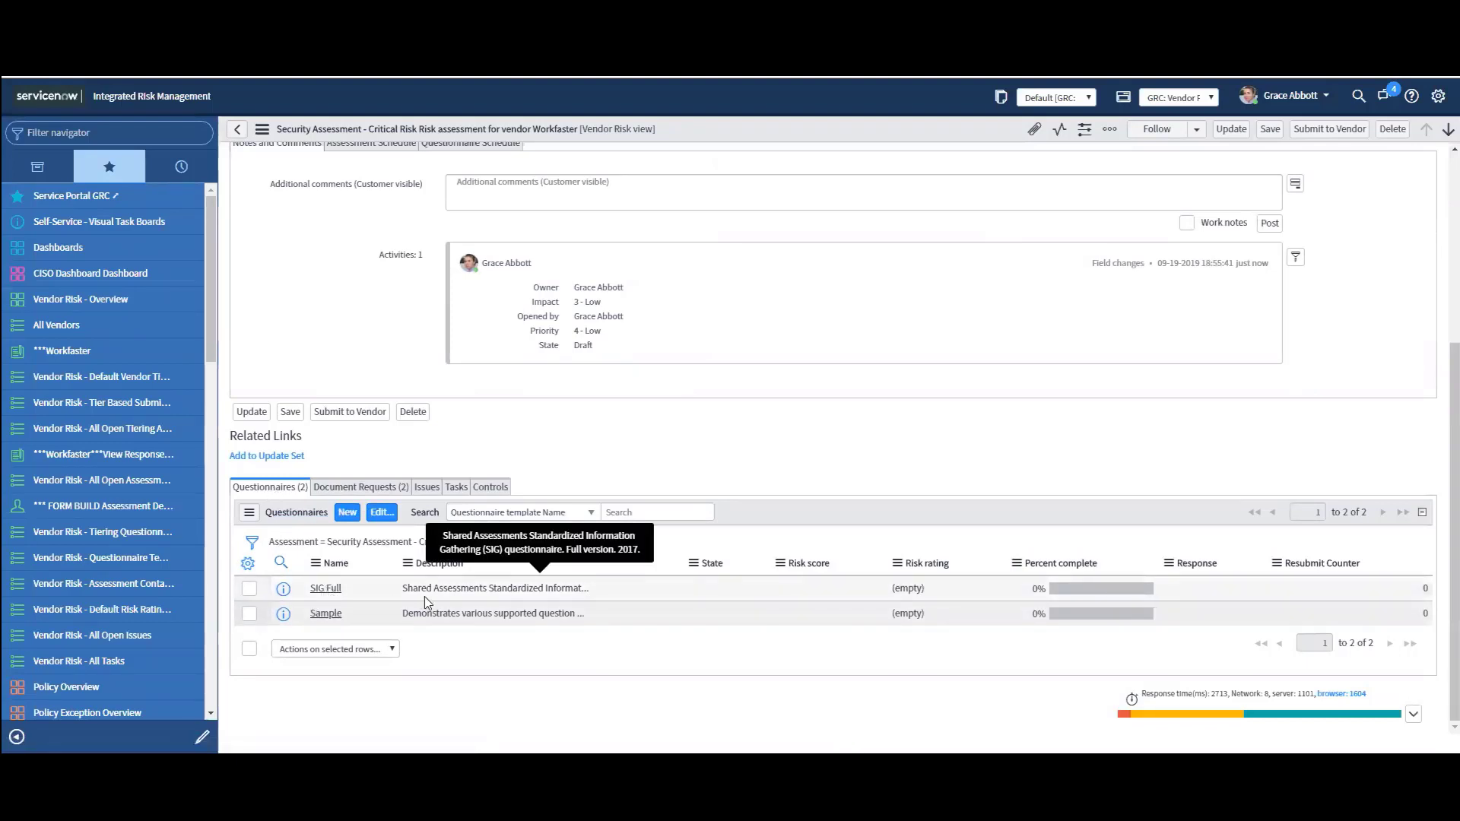
{"action": "left_click", "coordinate": [354, 485]}
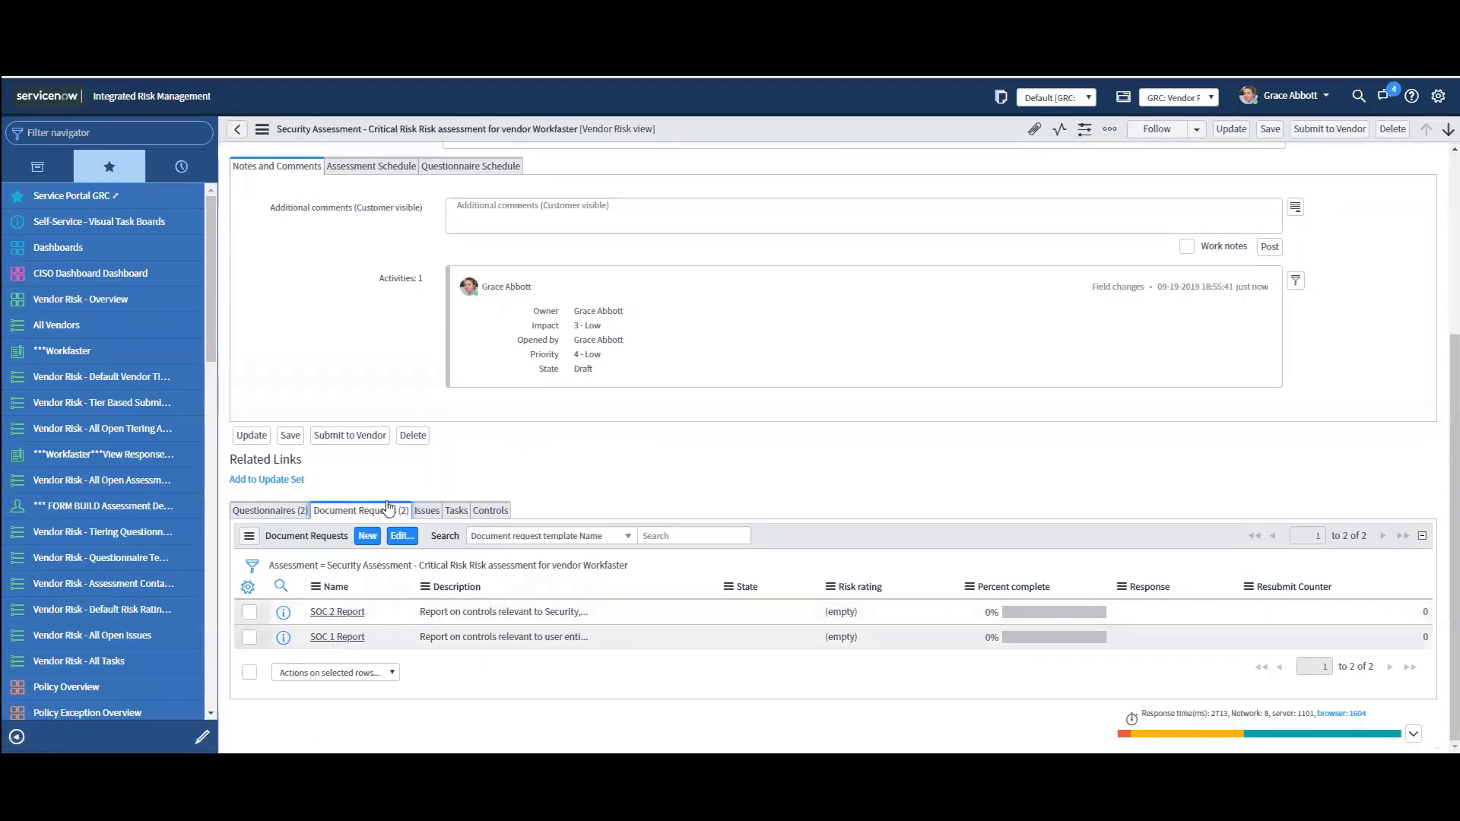
{"action": "scroll", "coordinate": [1440, 243], "scroll_direction": "up", "scroll_amount": 3}
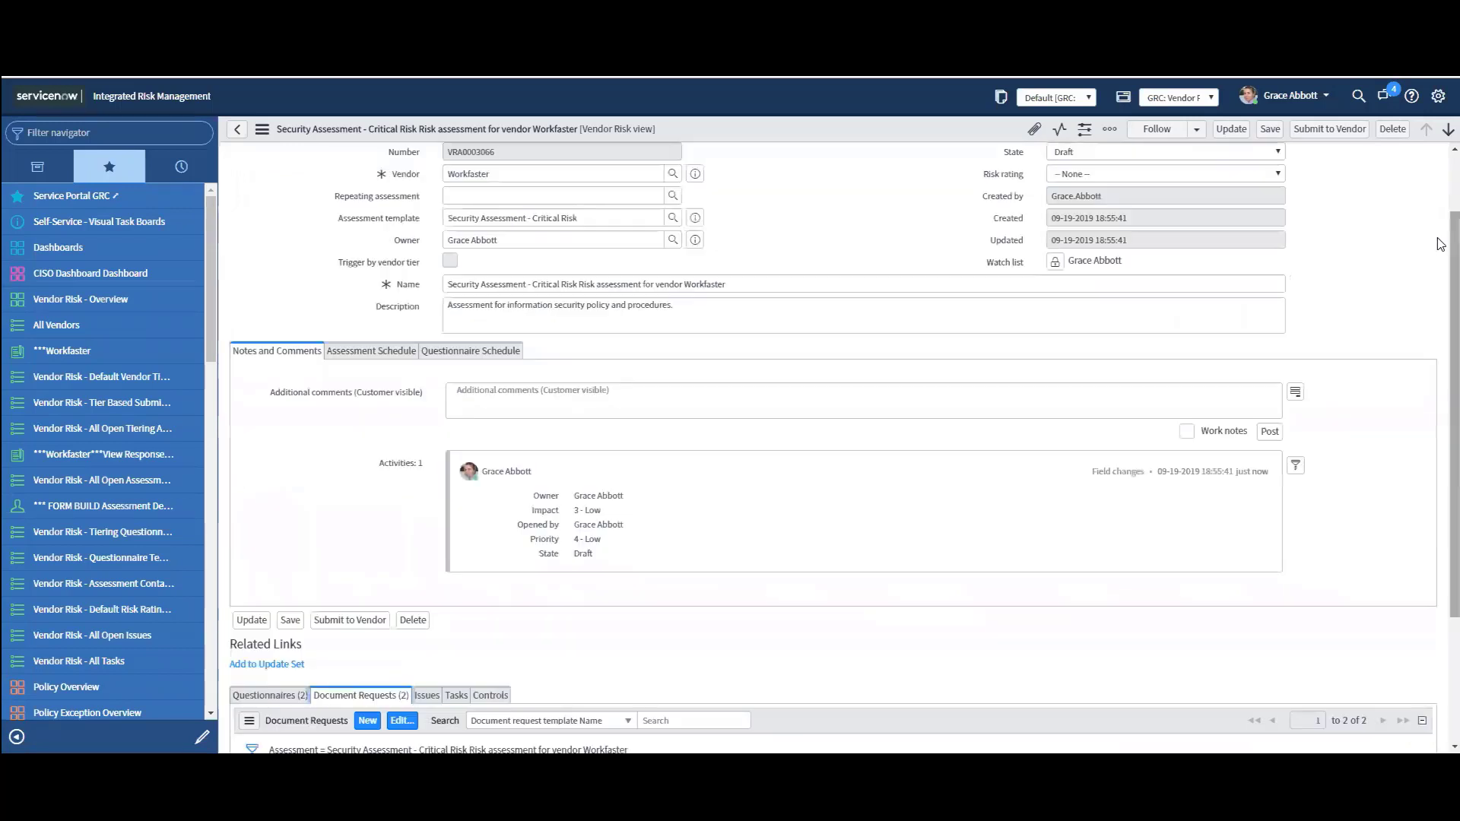
{"action": "scroll", "coordinate": [1440, 243], "scroll_direction": "up", "scroll_amount": 1}
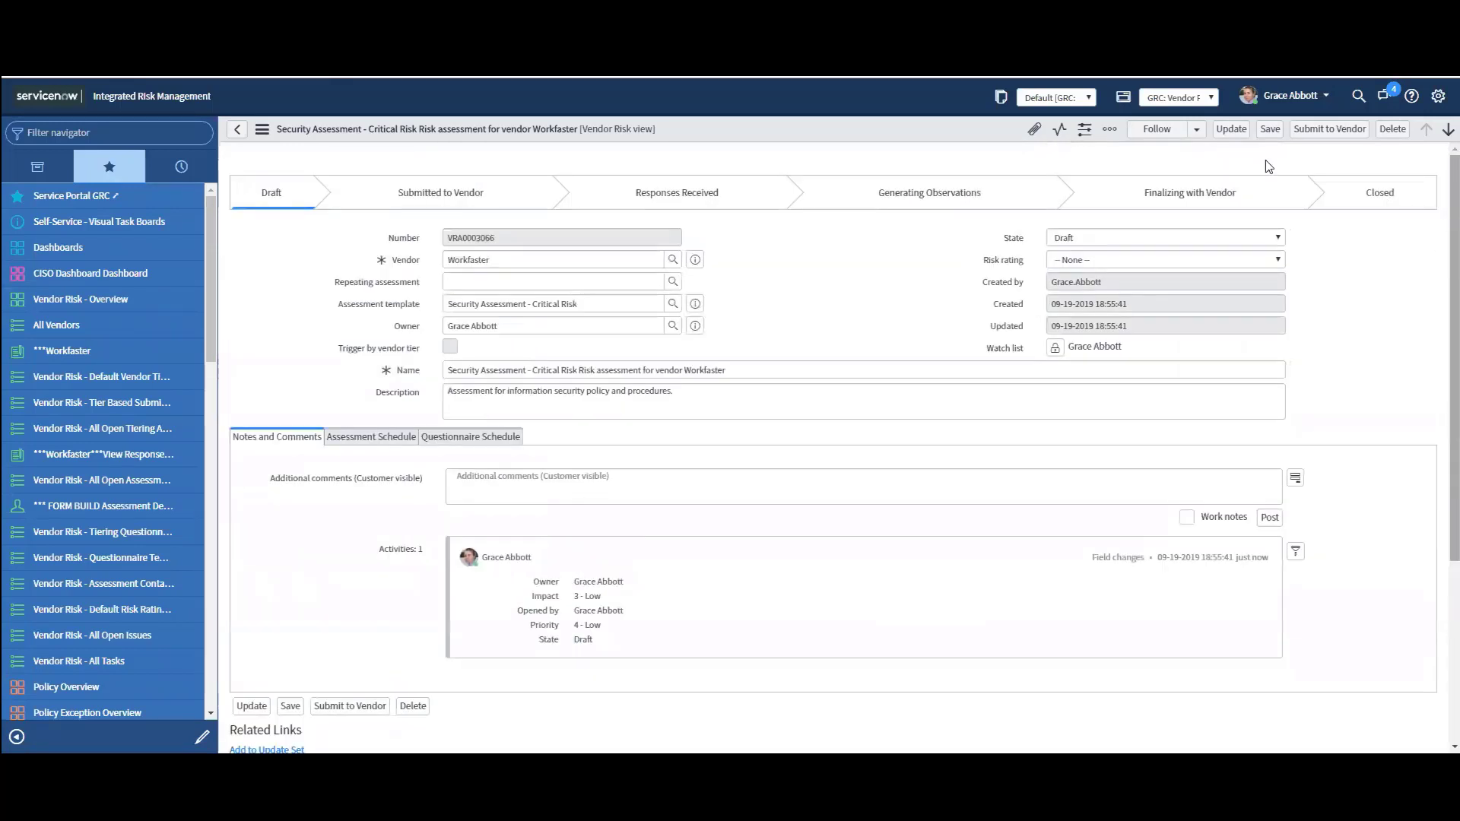
- Submit the assessment to the vendor, then browse the vendor's team members via Manage Team
{"action": "left_click", "coordinate": [1313, 139]}
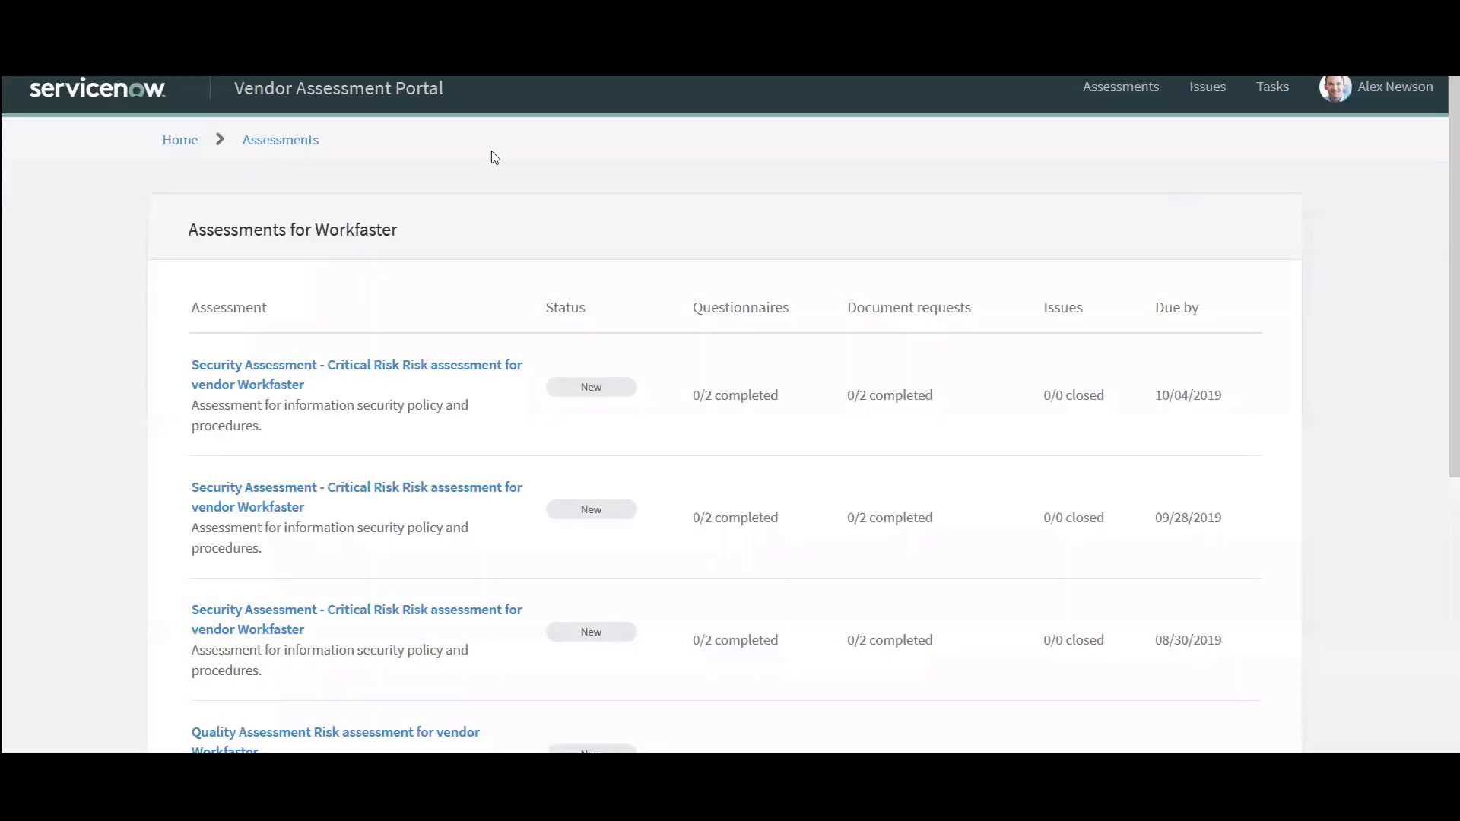
{"action": "left_click", "coordinate": [1398, 90]}
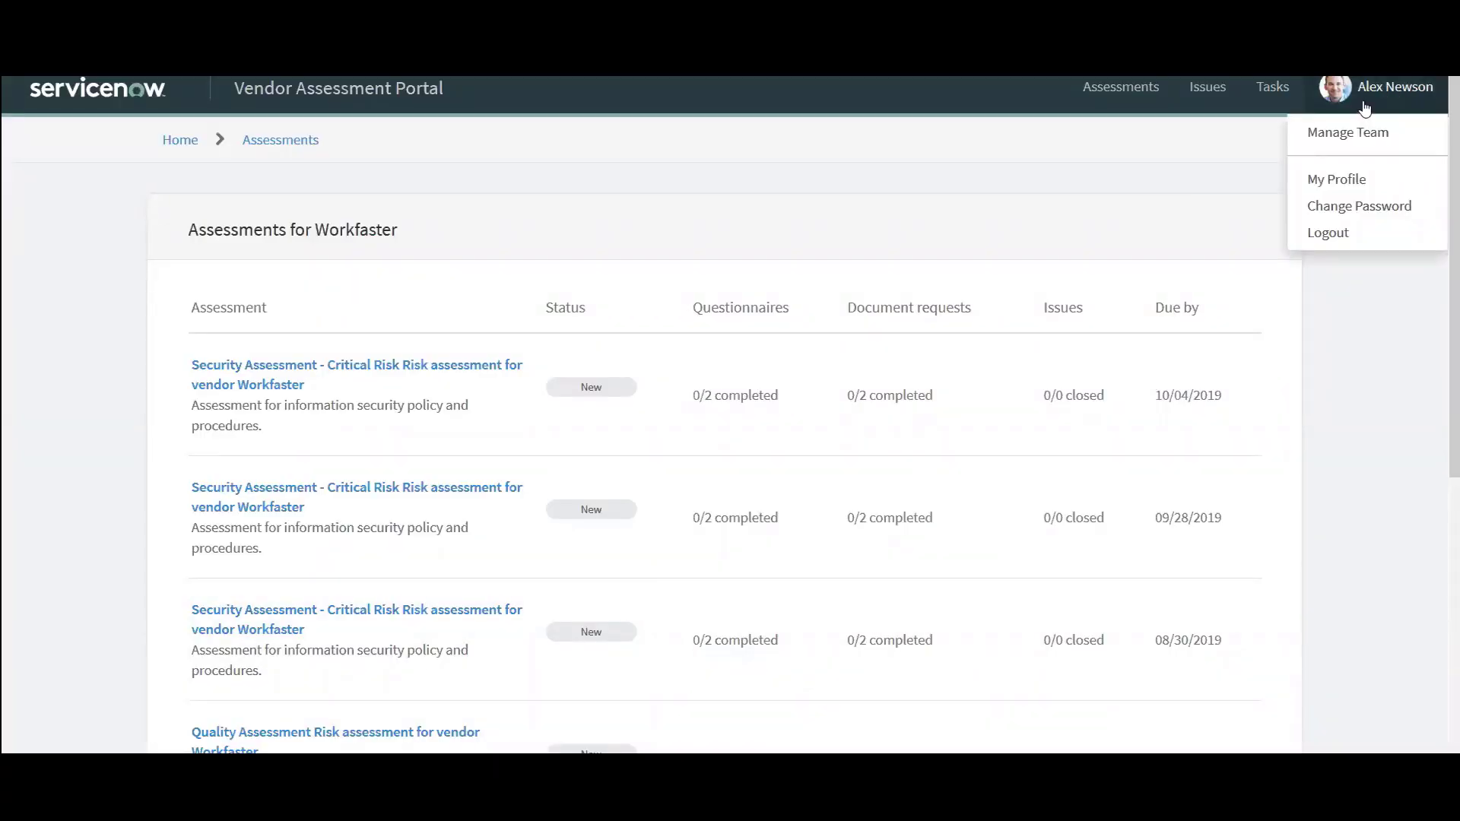
{"action": "left_click", "coordinate": [1343, 148]}
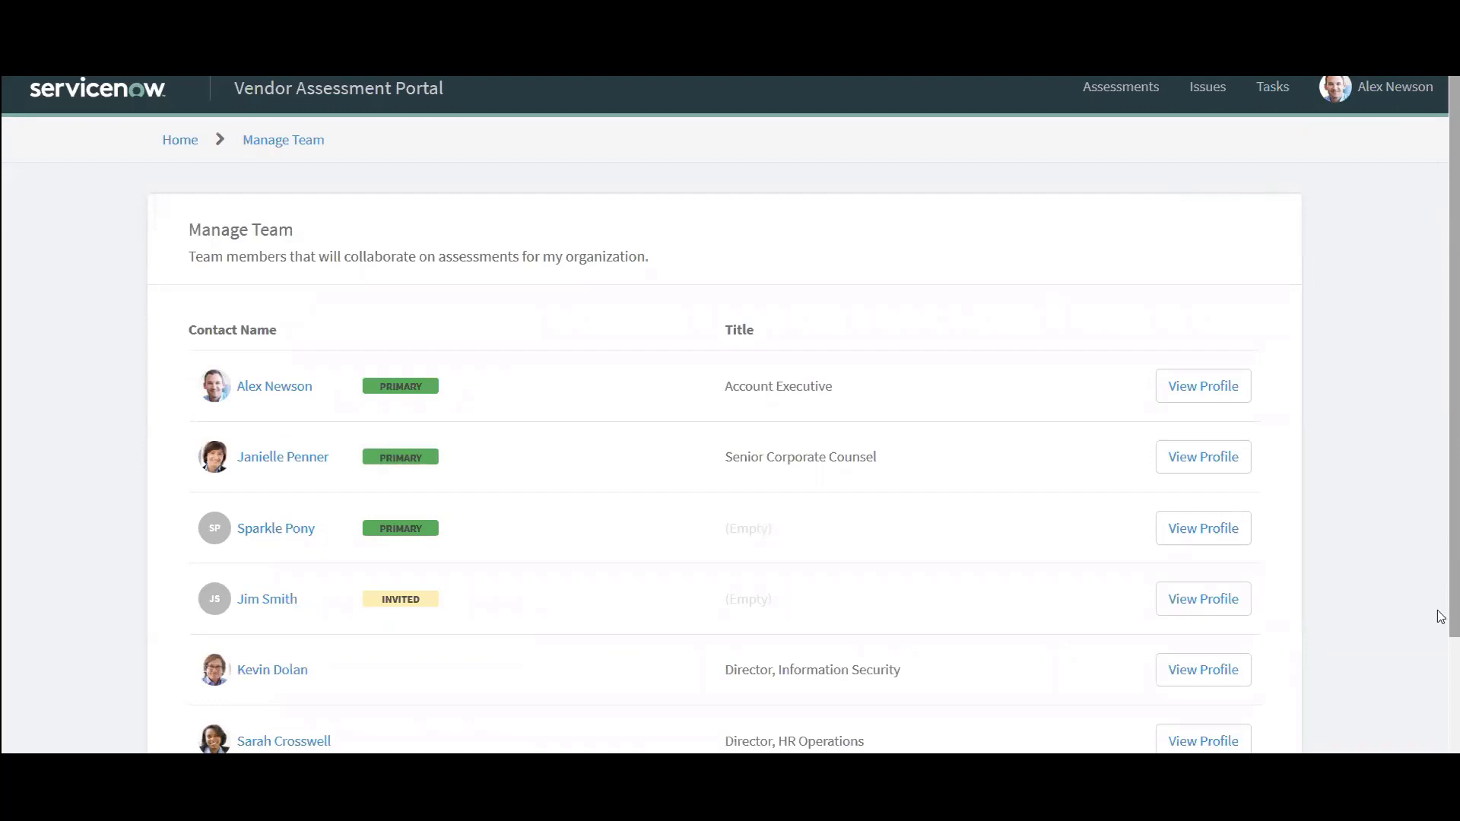
{"action": "scroll", "coordinate": [730, 411], "scroll_direction": "down", "scroll_amount": 3}
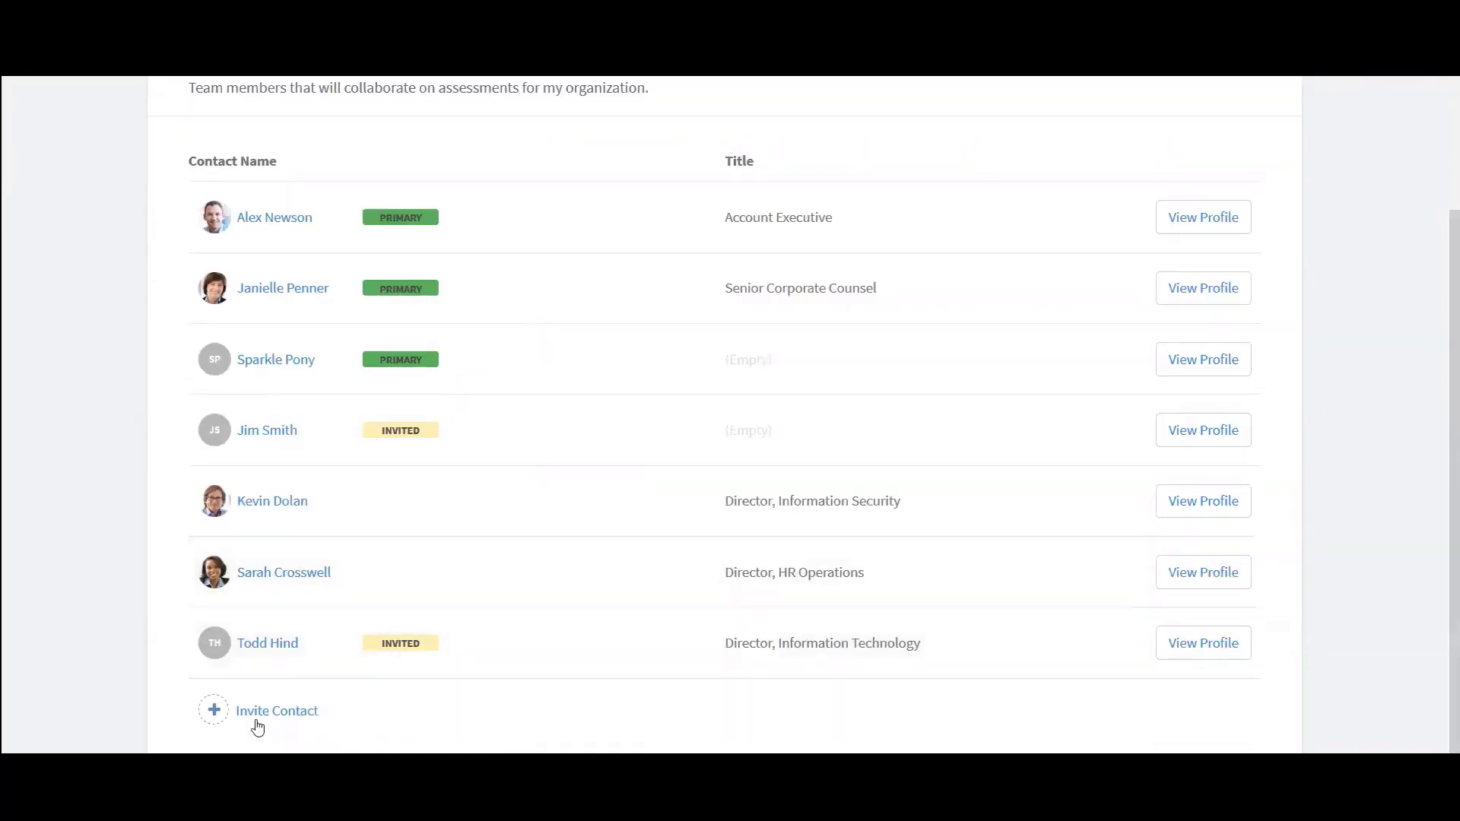
{"action": "scroll", "coordinate": [1439, 153], "scroll_direction": "up", "scroll_amount": 3}
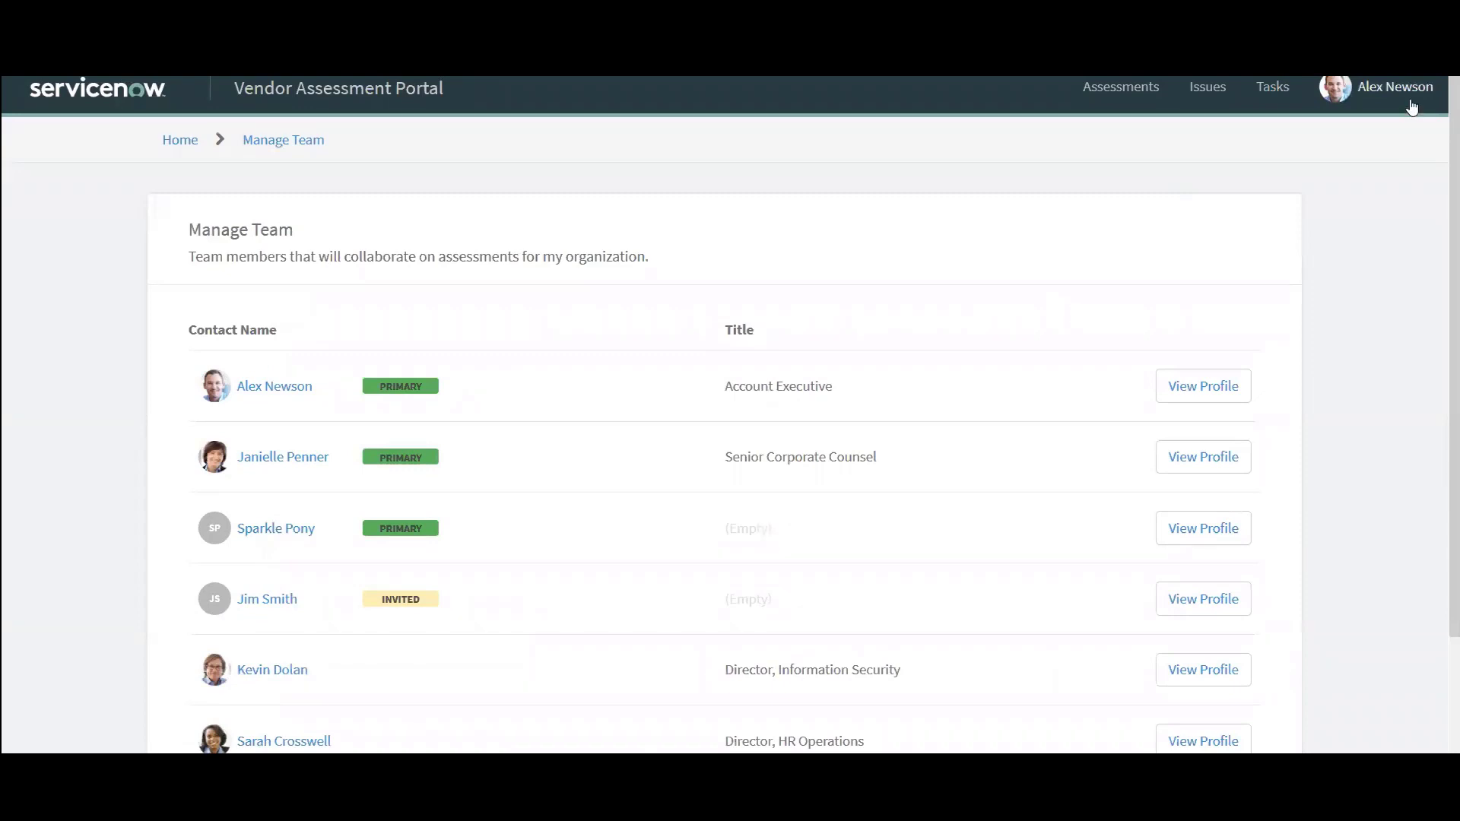
{"action": "left_click", "coordinate": [1135, 83]}
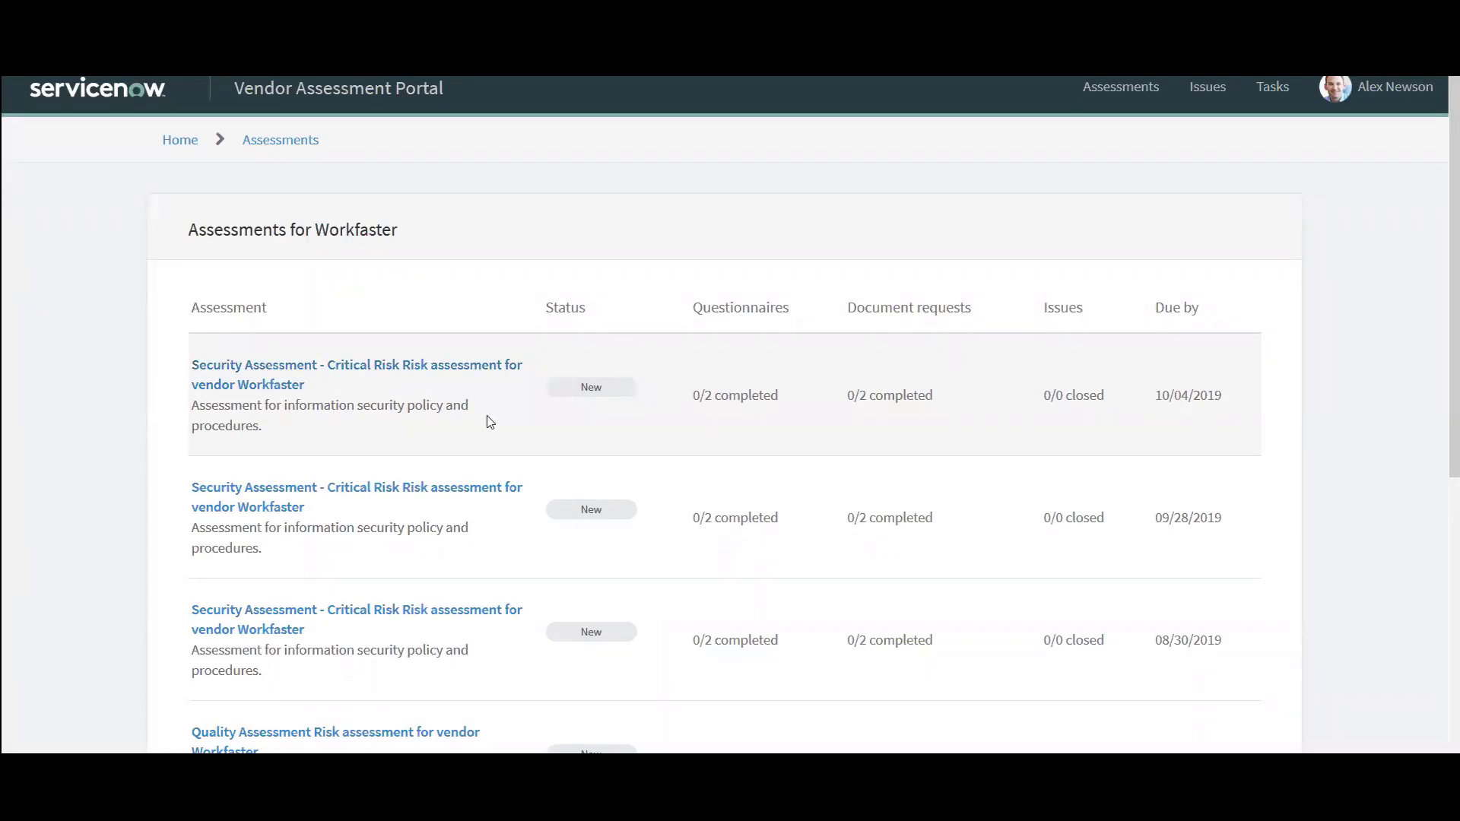
- Open the security assessment due 10/04/2019 and answer Yes to question 1 of the Sample questionnaire
{"action": "left_click", "coordinate": [290, 374]}
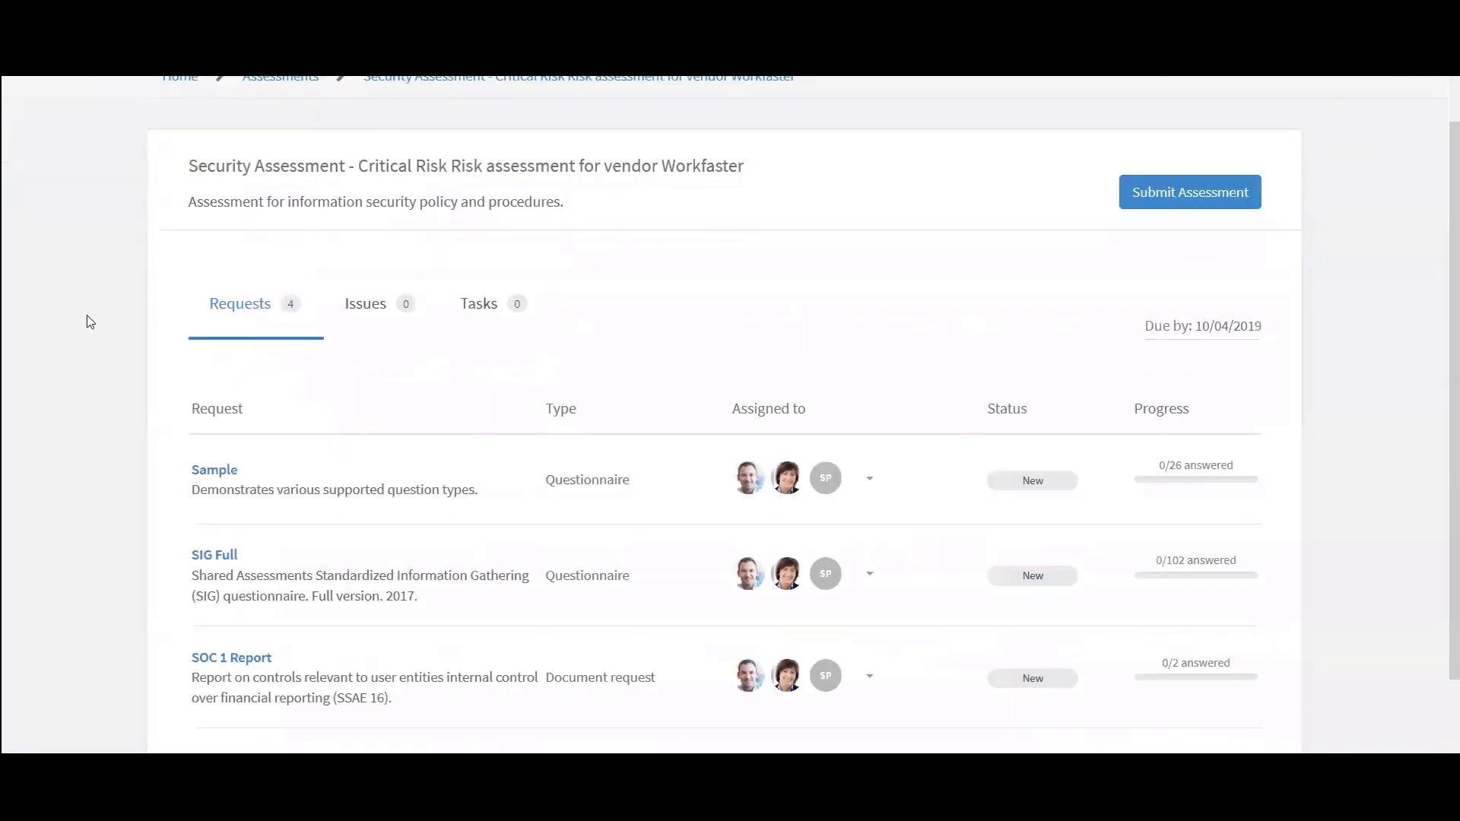
{"action": "scroll", "coordinate": [84, 331], "scroll_direction": "down", "scroll_amount": 2}
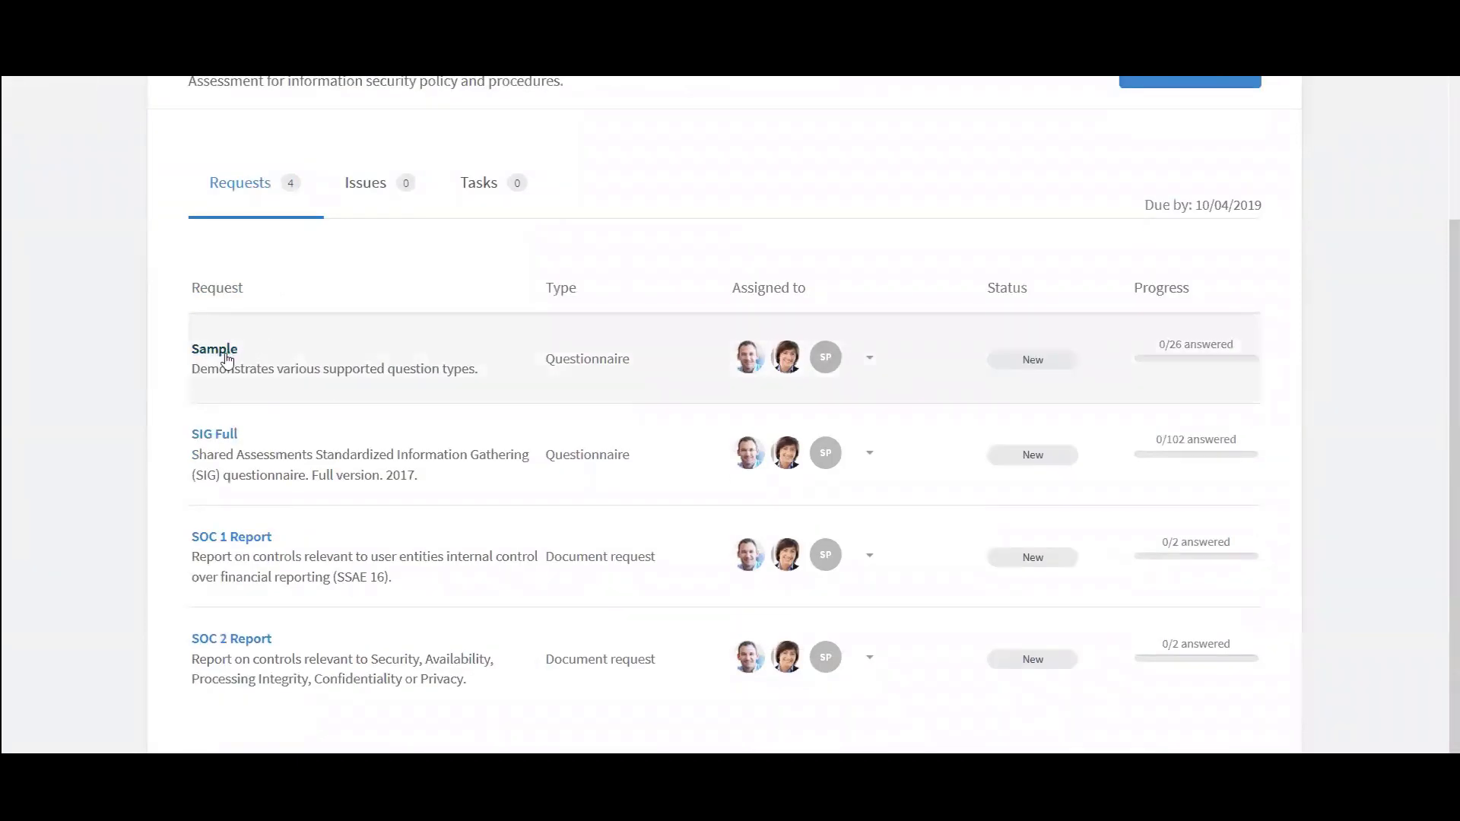
{"action": "left_click", "coordinate": [227, 358]}
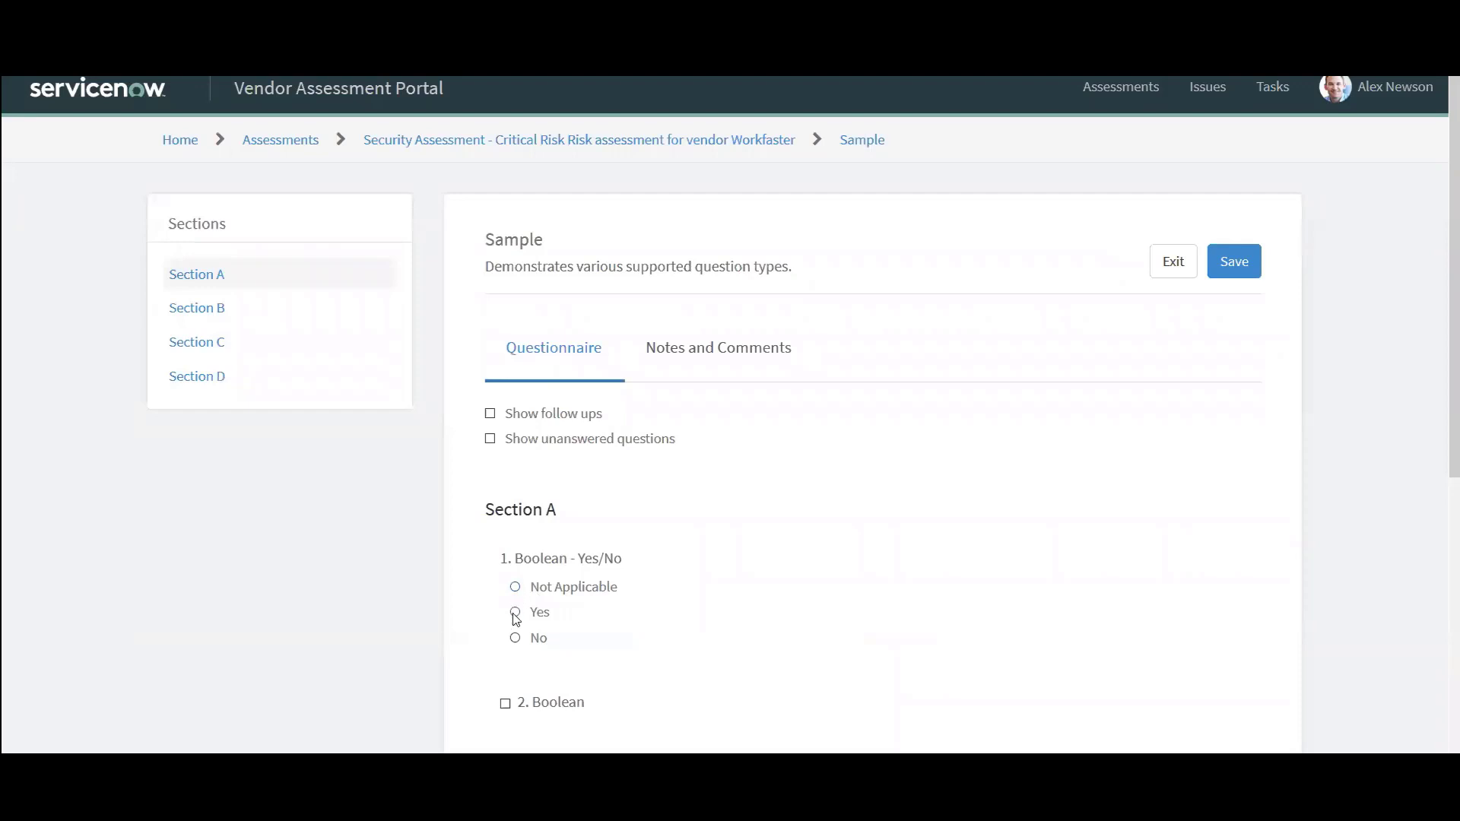
{"action": "left_click", "coordinate": [515, 612]}
{"action": "scroll", "coordinate": [72, 398], "scroll_direction": "down", "scroll_amount": 3}
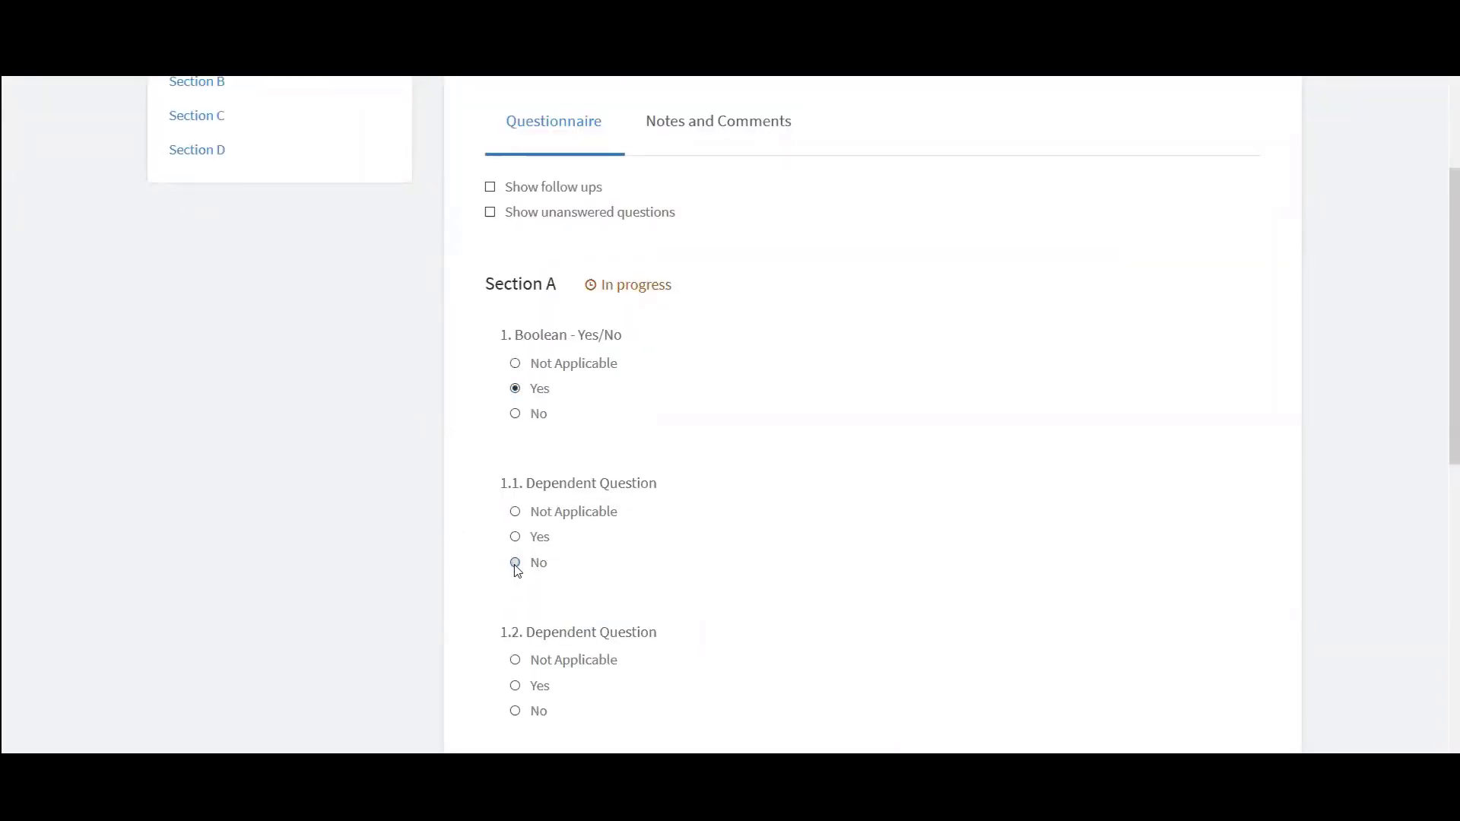
{"action": "scroll", "coordinate": [66, 373], "scroll_direction": "down", "scroll_amount": 3}
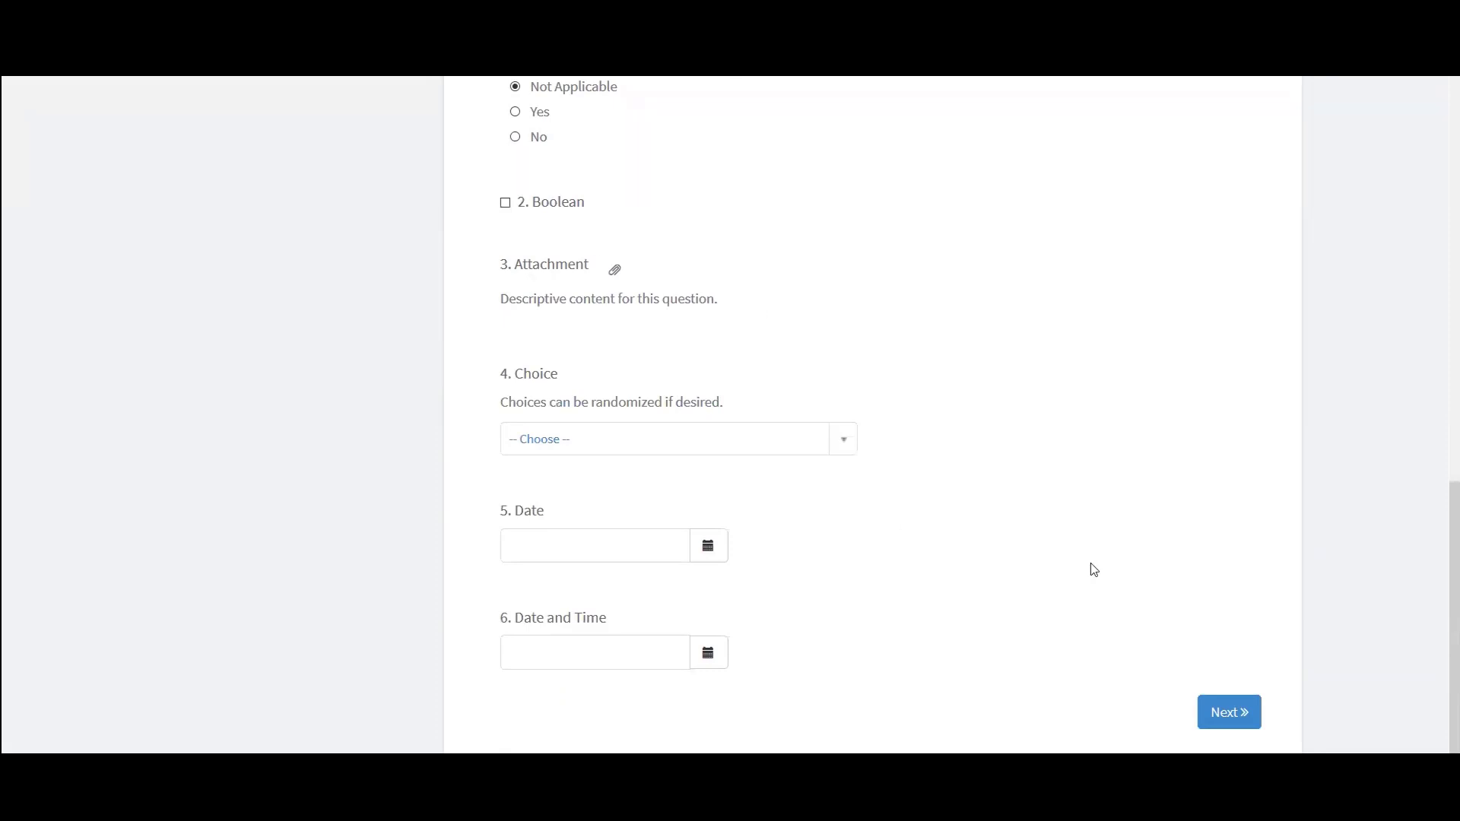
{"action": "scroll", "coordinate": [1438, 245], "scroll_direction": "up", "scroll_amount": 7}
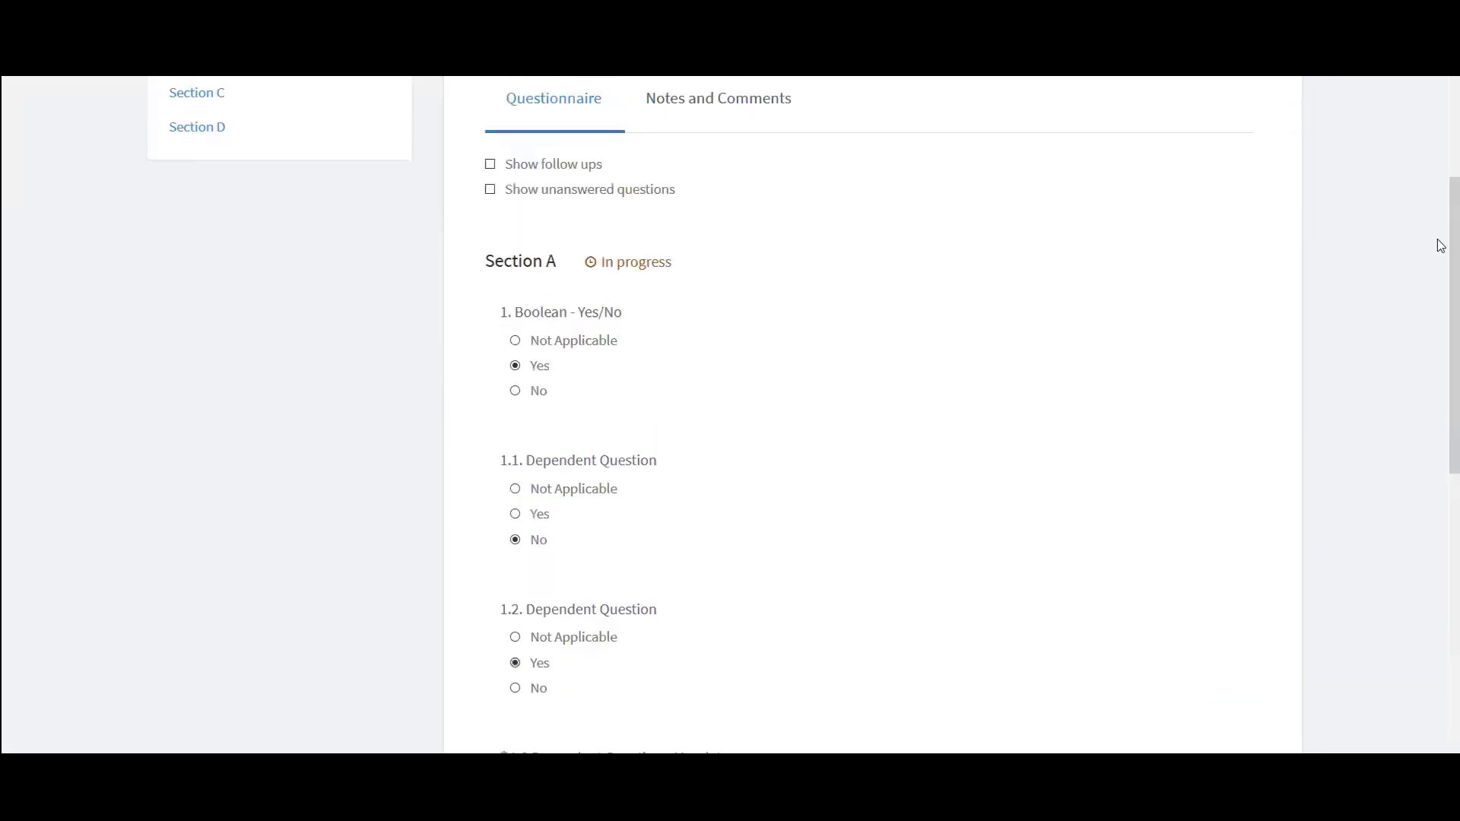
{"action": "scroll", "coordinate": [1438, 134], "scroll_direction": "up", "scroll_amount": 3}
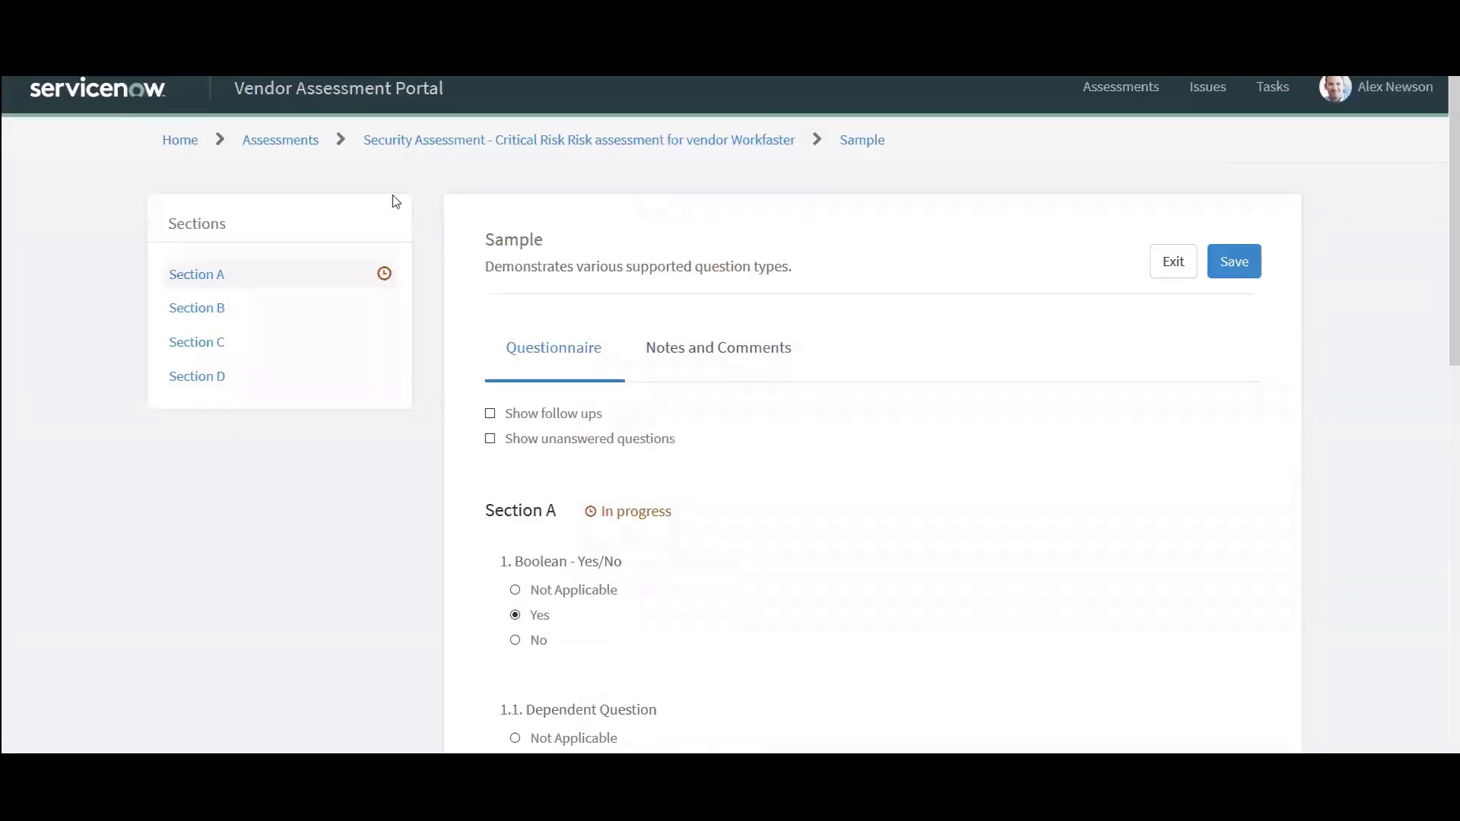
- Open the SIG Full questionnaire and browse its Organizational Security, Asset and Information Management and Human Resource Security sections
{"action": "left_click", "coordinate": [484, 154]}
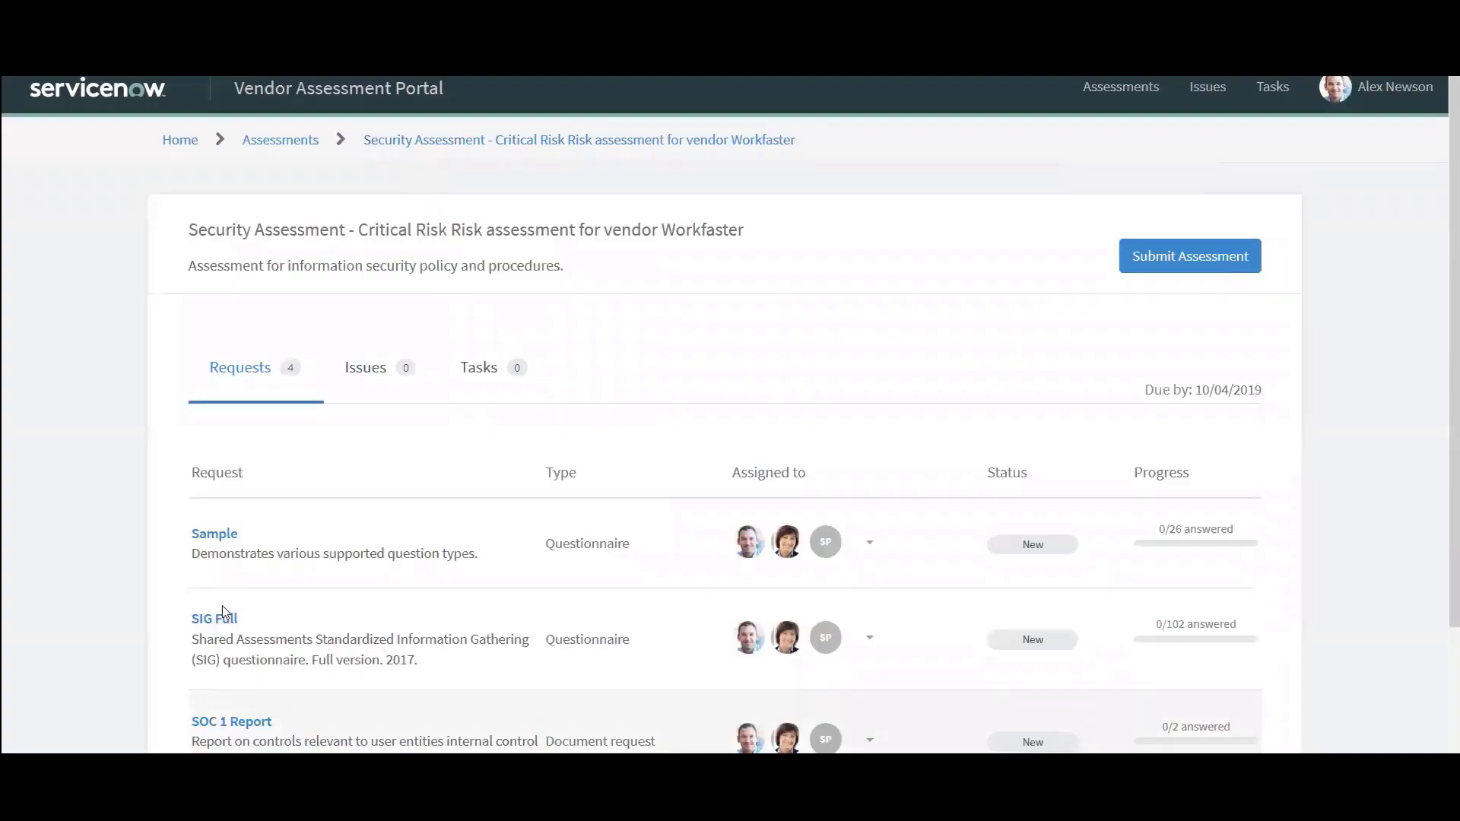
{"action": "left_click", "coordinate": [231, 624]}
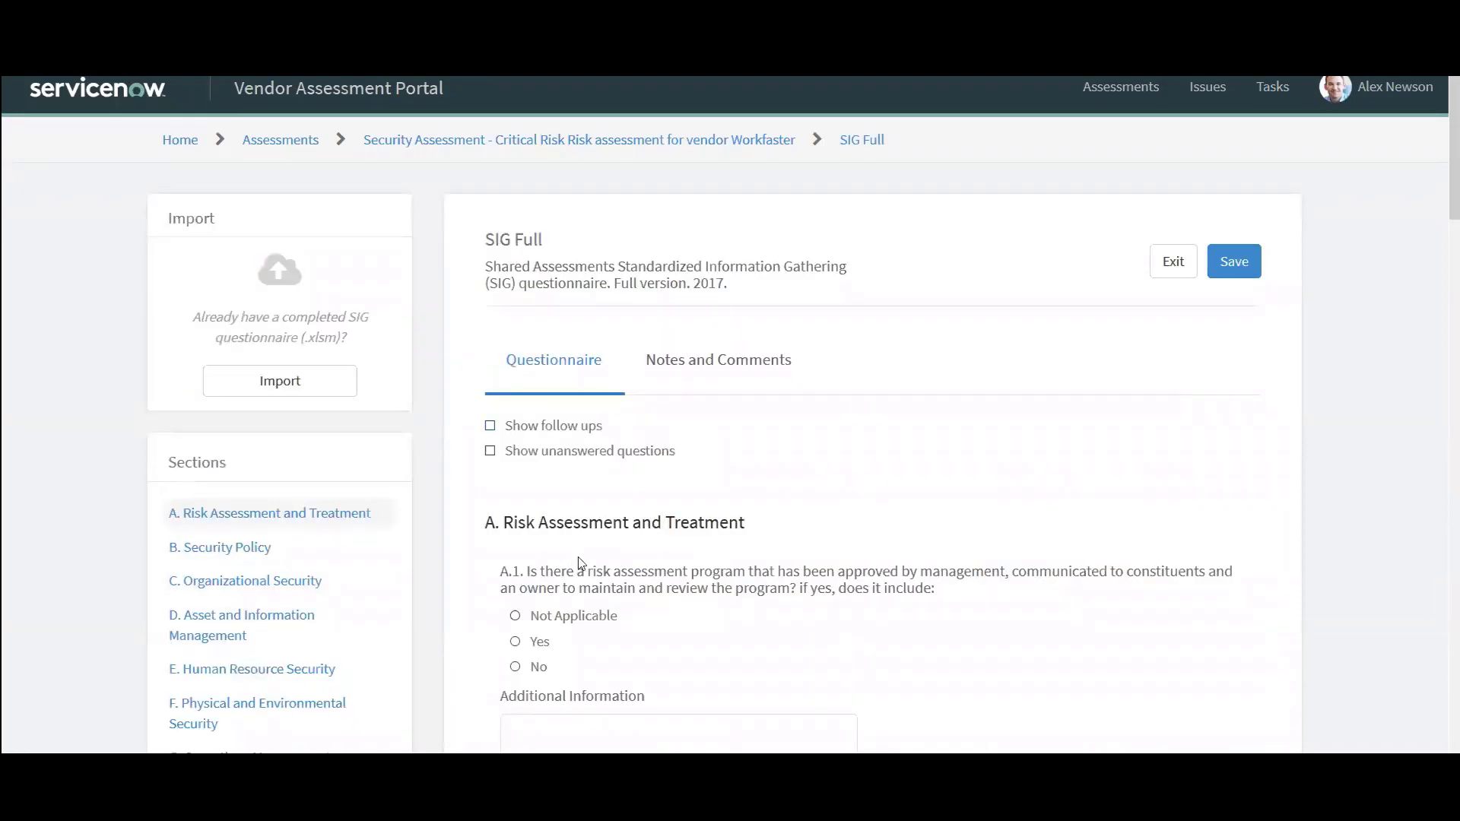
{"action": "left_click", "coordinate": [210, 578]}
{"action": "scroll", "coordinate": [79, 380], "scroll_direction": "down", "scroll_amount": 4}
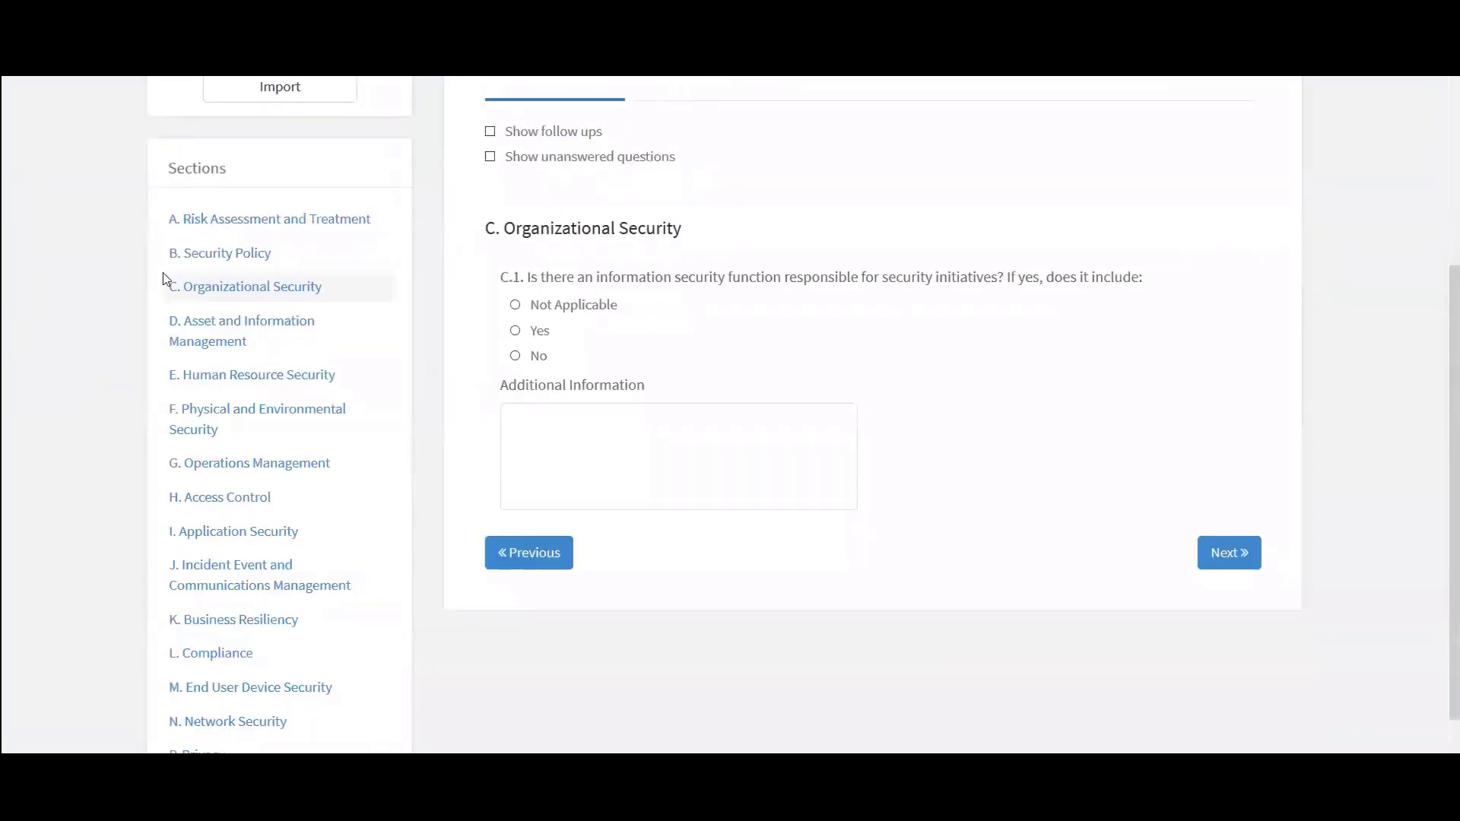
{"action": "left_click", "coordinate": [210, 283]}
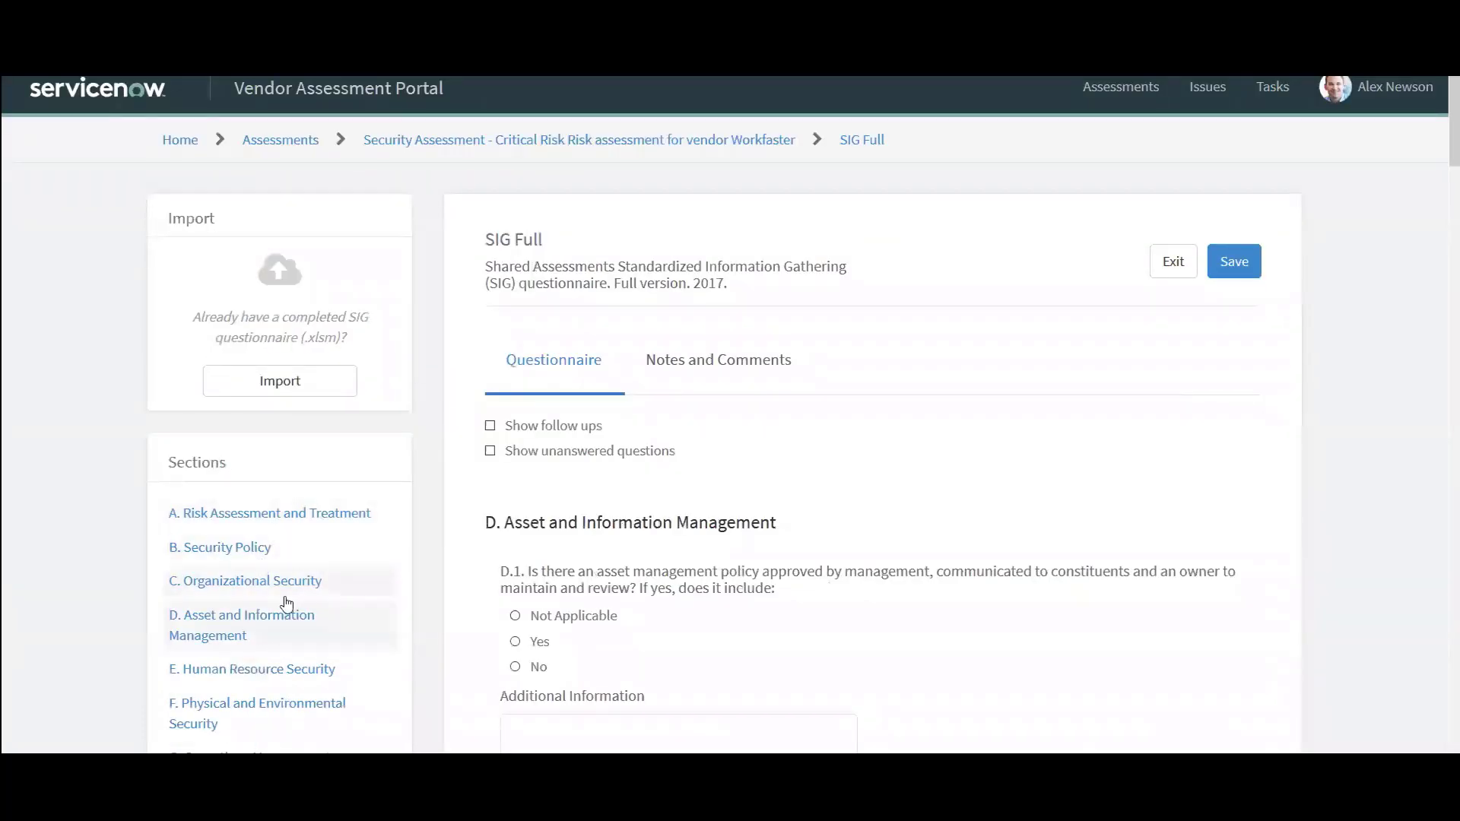
{"action": "left_click", "coordinate": [244, 675]}
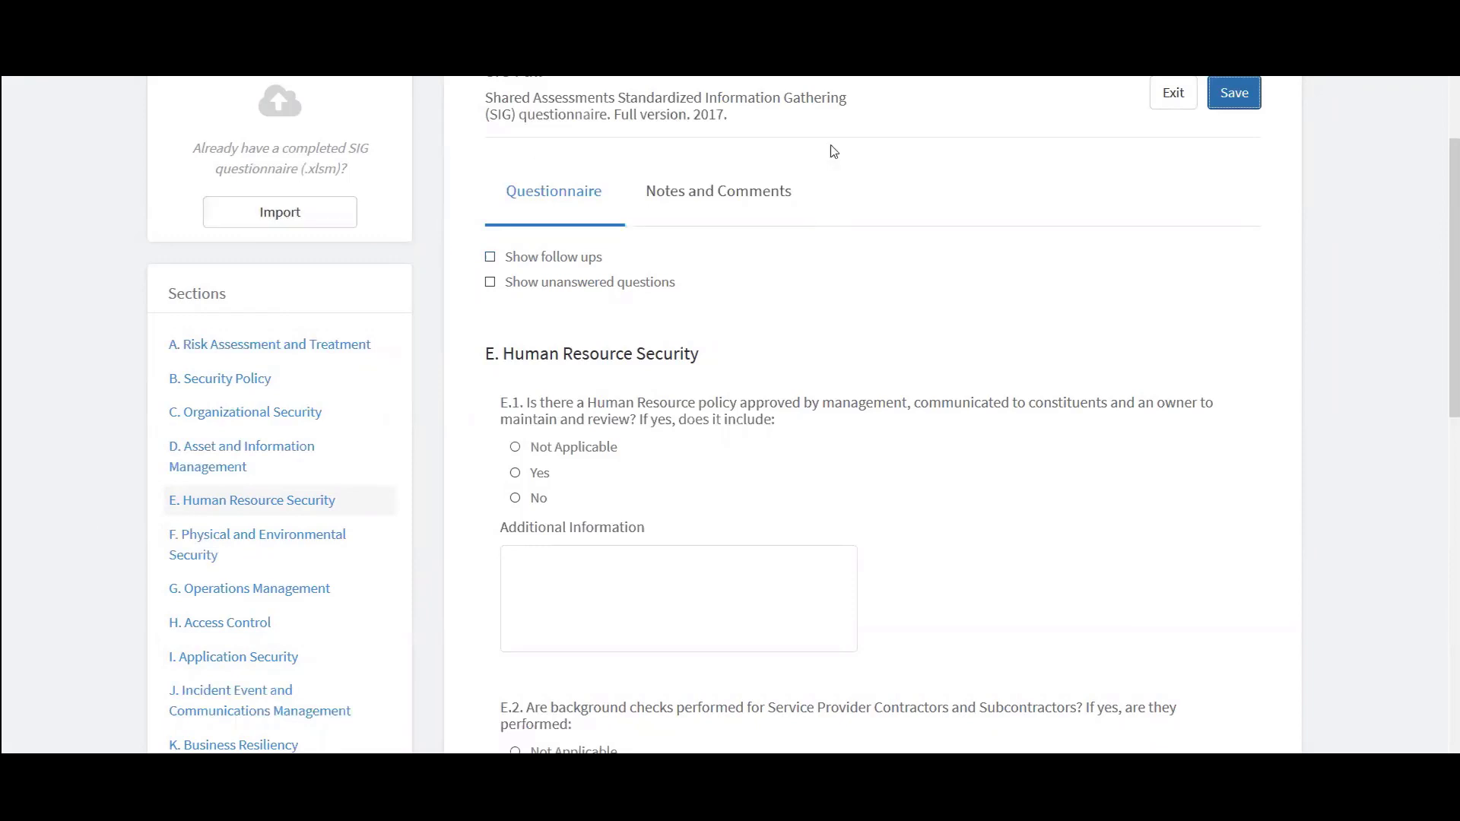
{"action": "scroll", "coordinate": [1440, 88], "scroll_direction": "up", "scroll_amount": 2}
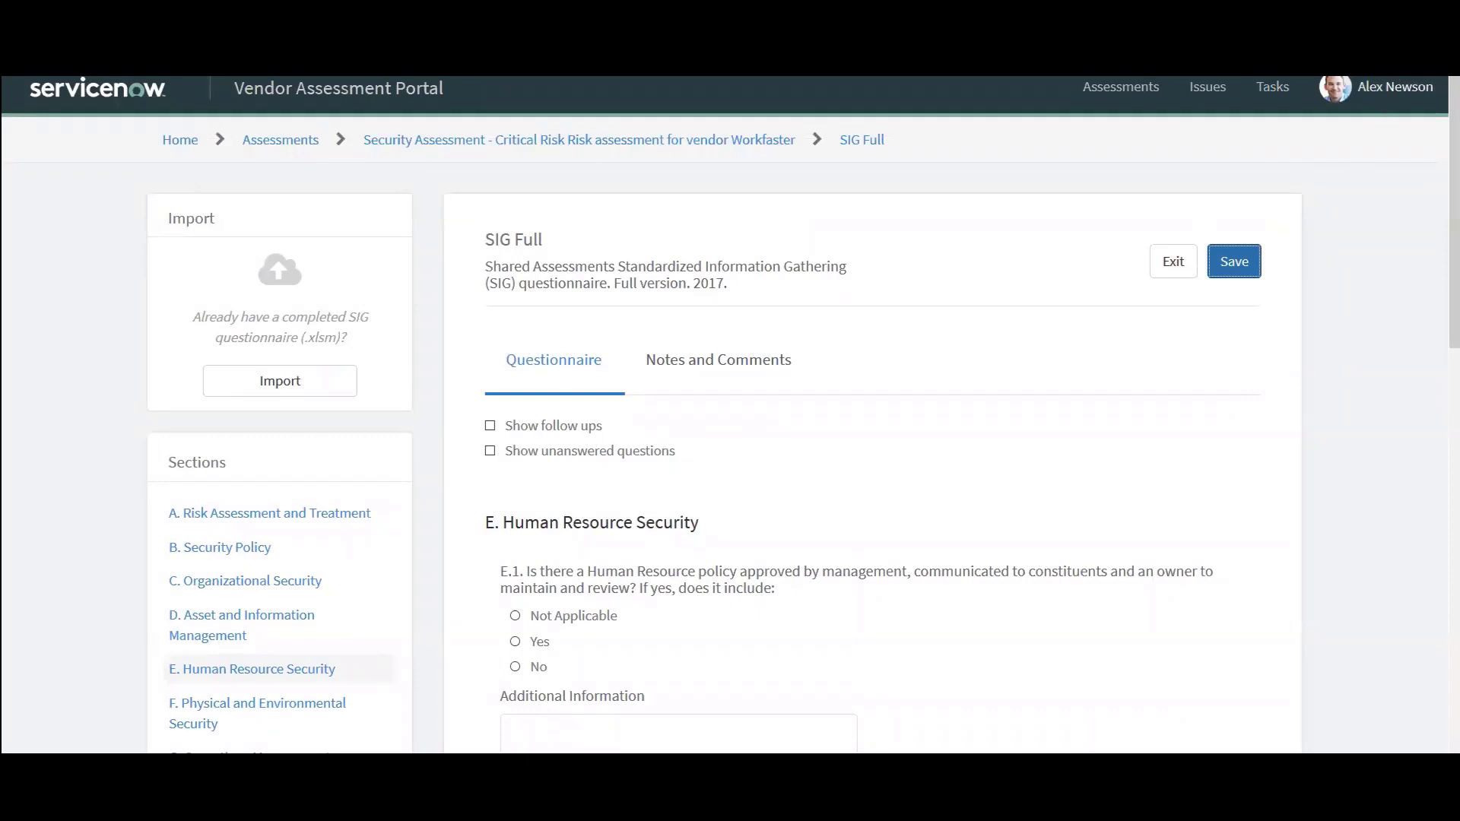
- Return to the assessments list and bring up Workfaster's open issues and tasks
{"action": "left_click", "coordinate": [296, 141]}
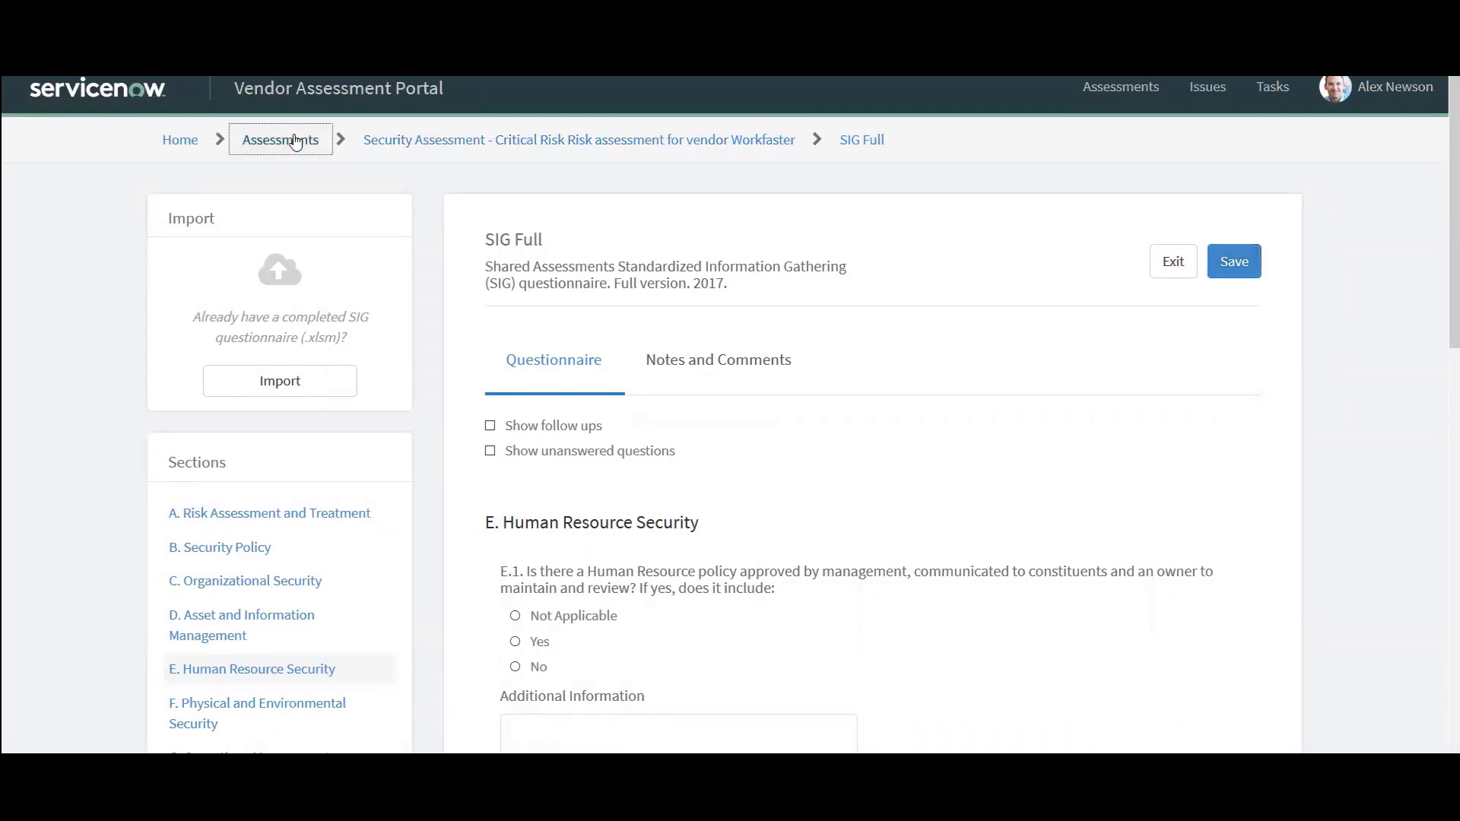
{"action": "left_click", "coordinate": [1207, 94]}
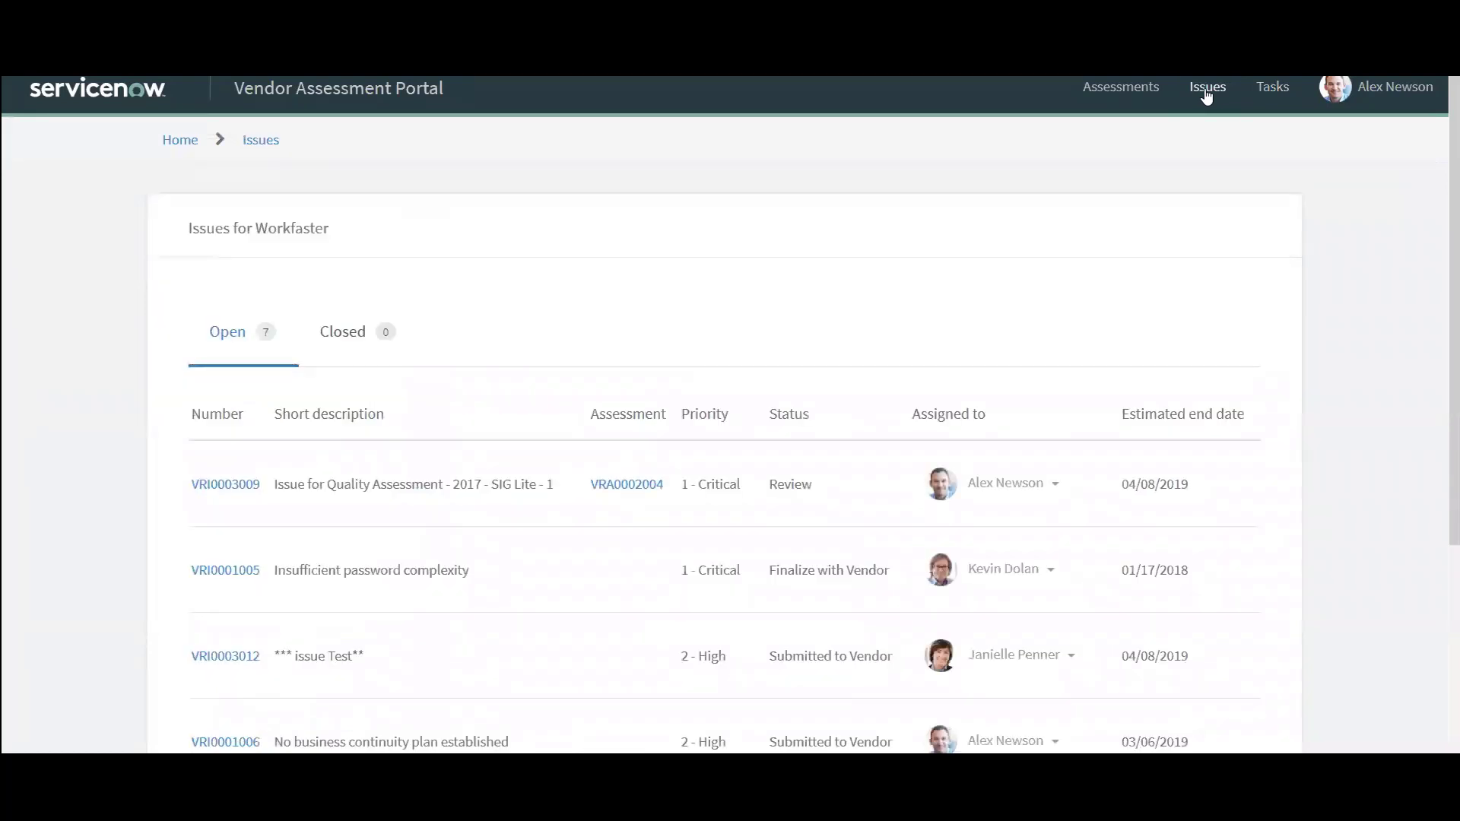
{"action": "left_click", "coordinate": [1284, 94]}
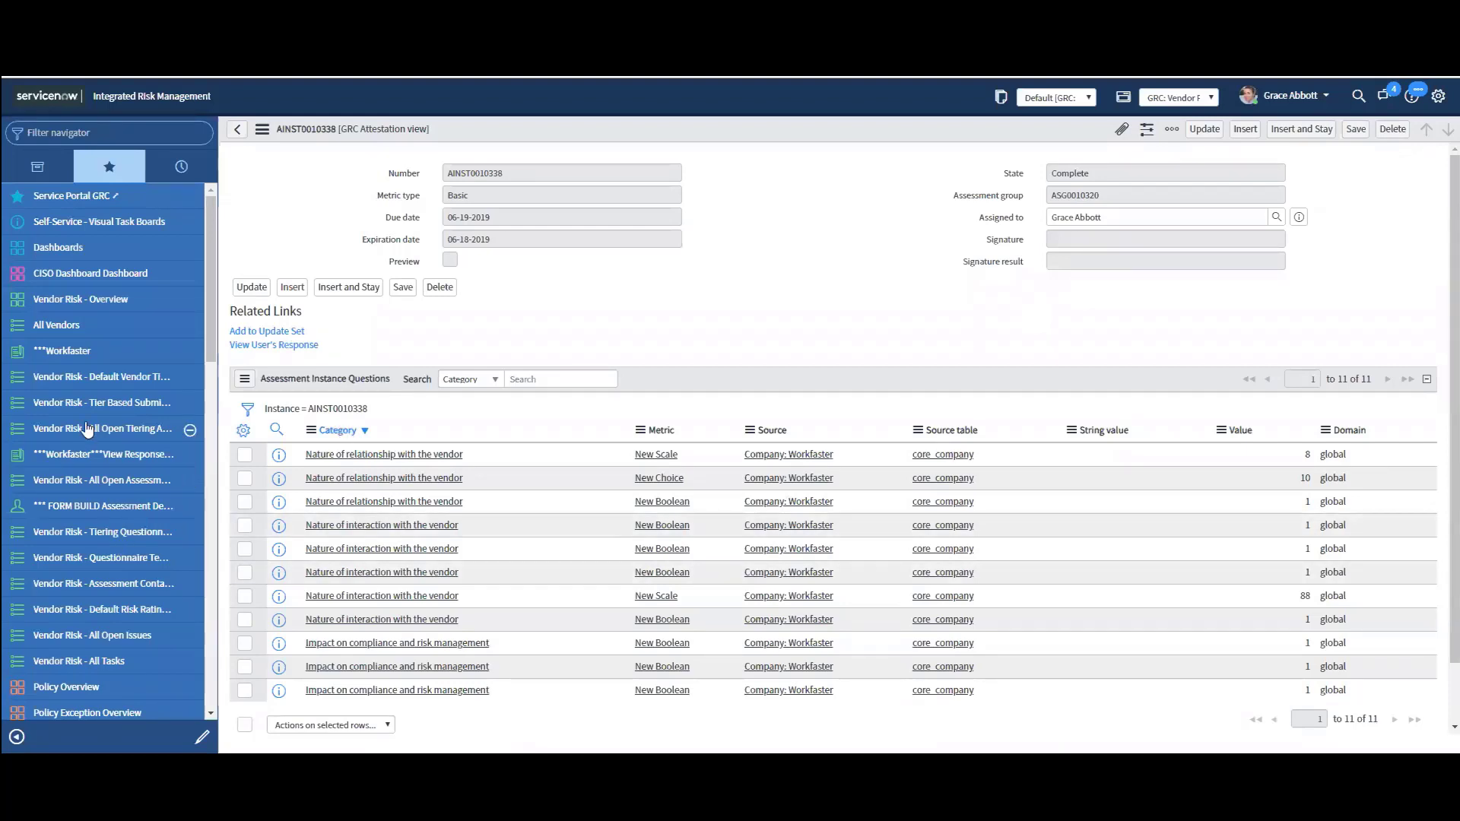
- Open the saved Workfaster response AINST0010338 and review the vendor's submitted answers
{"action": "left_click", "coordinate": [110, 457]}
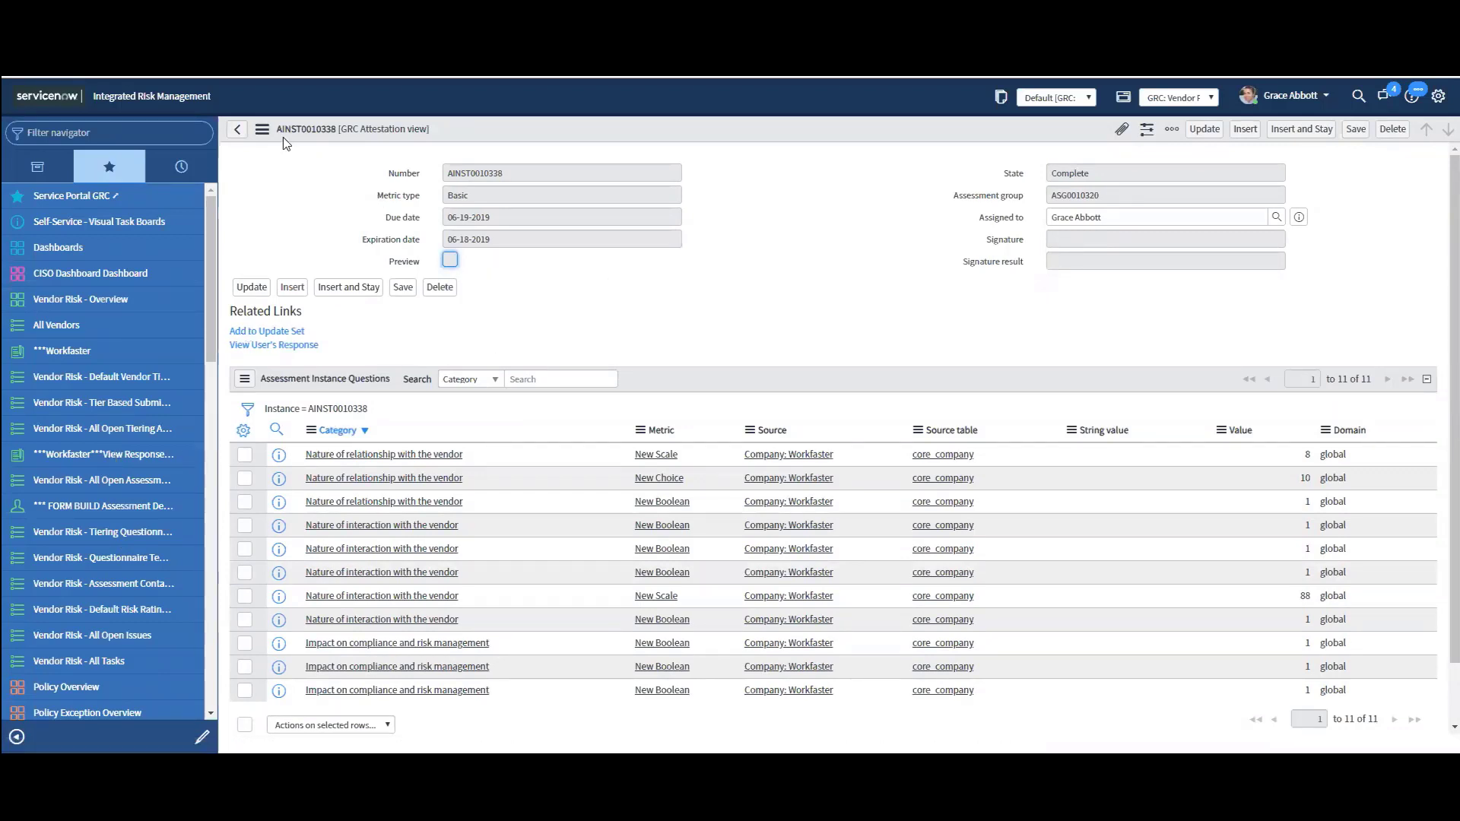
{"action": "left_click", "coordinate": [301, 346]}
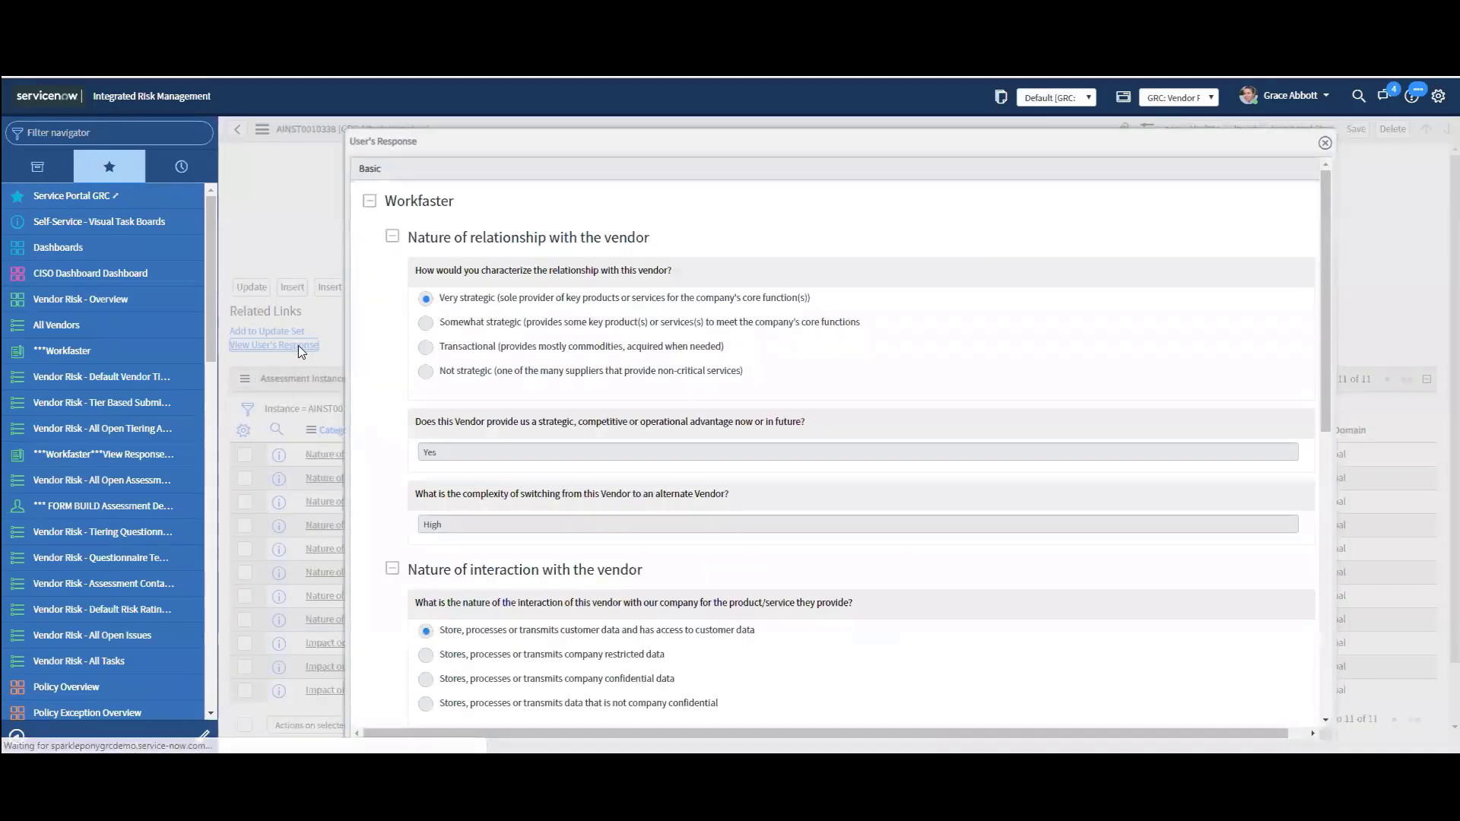
{"action": "left_click", "coordinate": [1325, 142]}
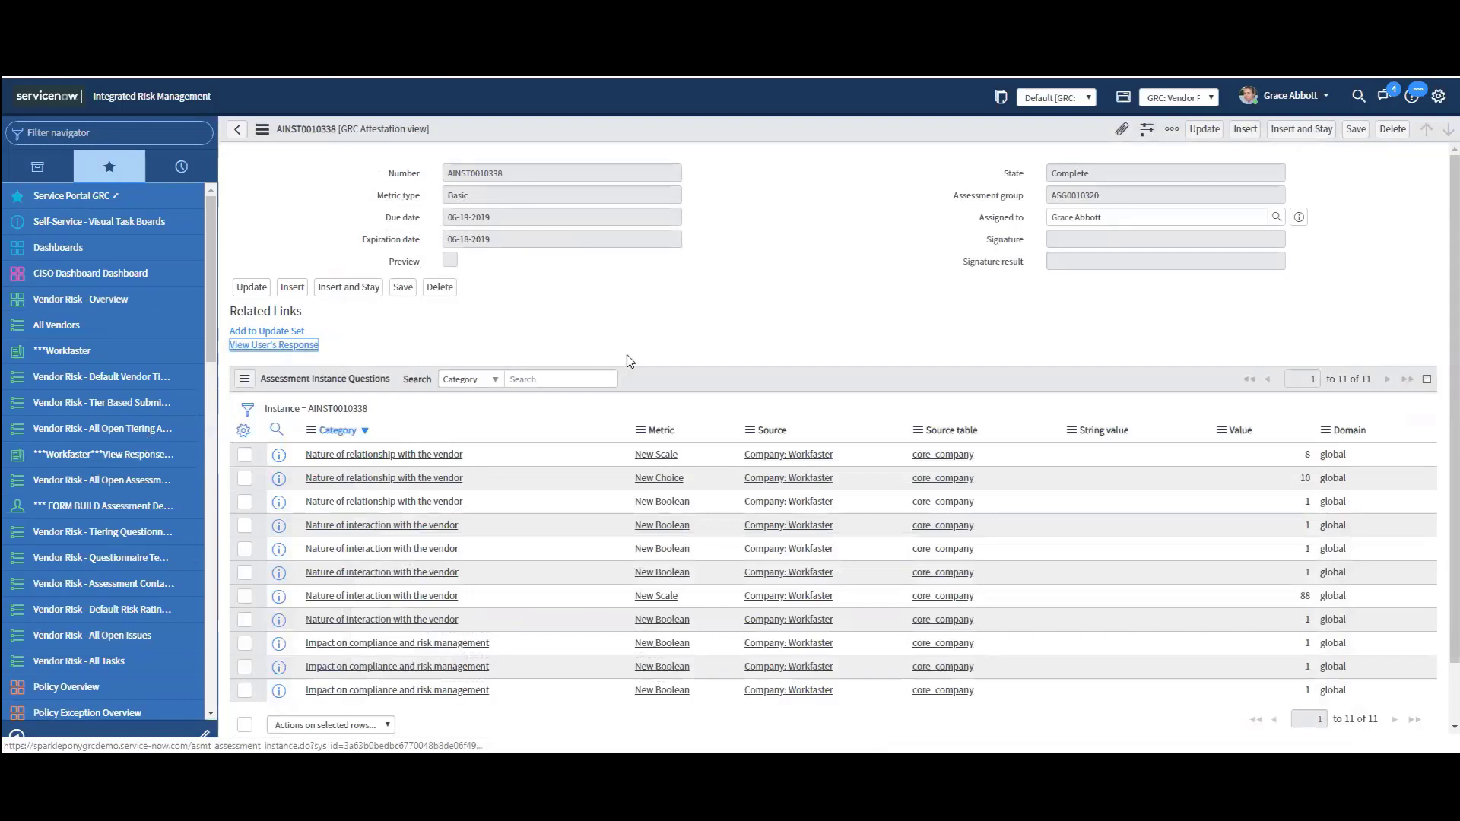
- Open the Workfaster vendor record and scroll to its Assessments (8) list
{"action": "left_click", "coordinate": [72, 354]}
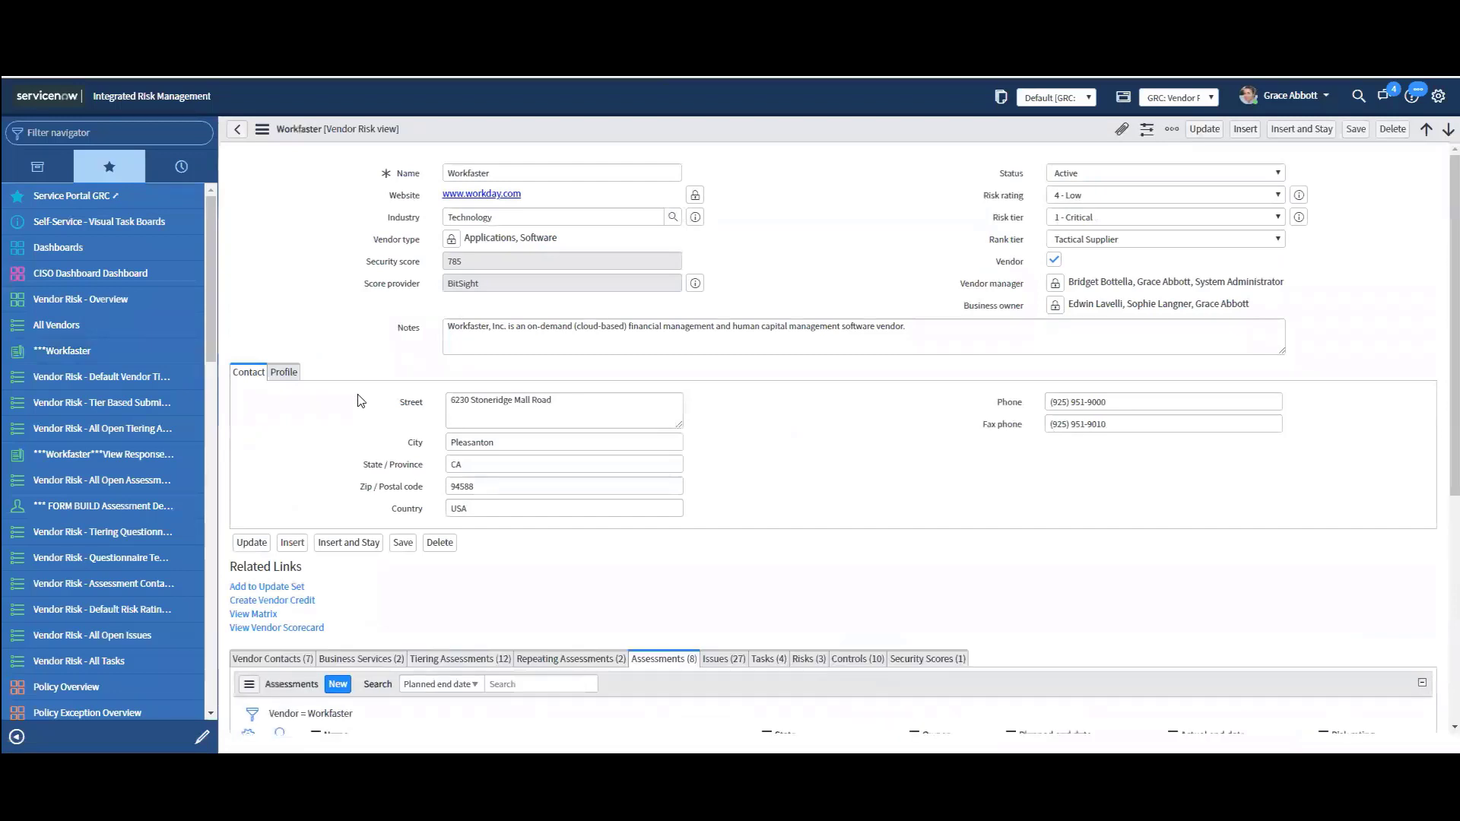
{"action": "scroll", "coordinate": [360, 401], "scroll_direction": "down", "scroll_amount": 1}
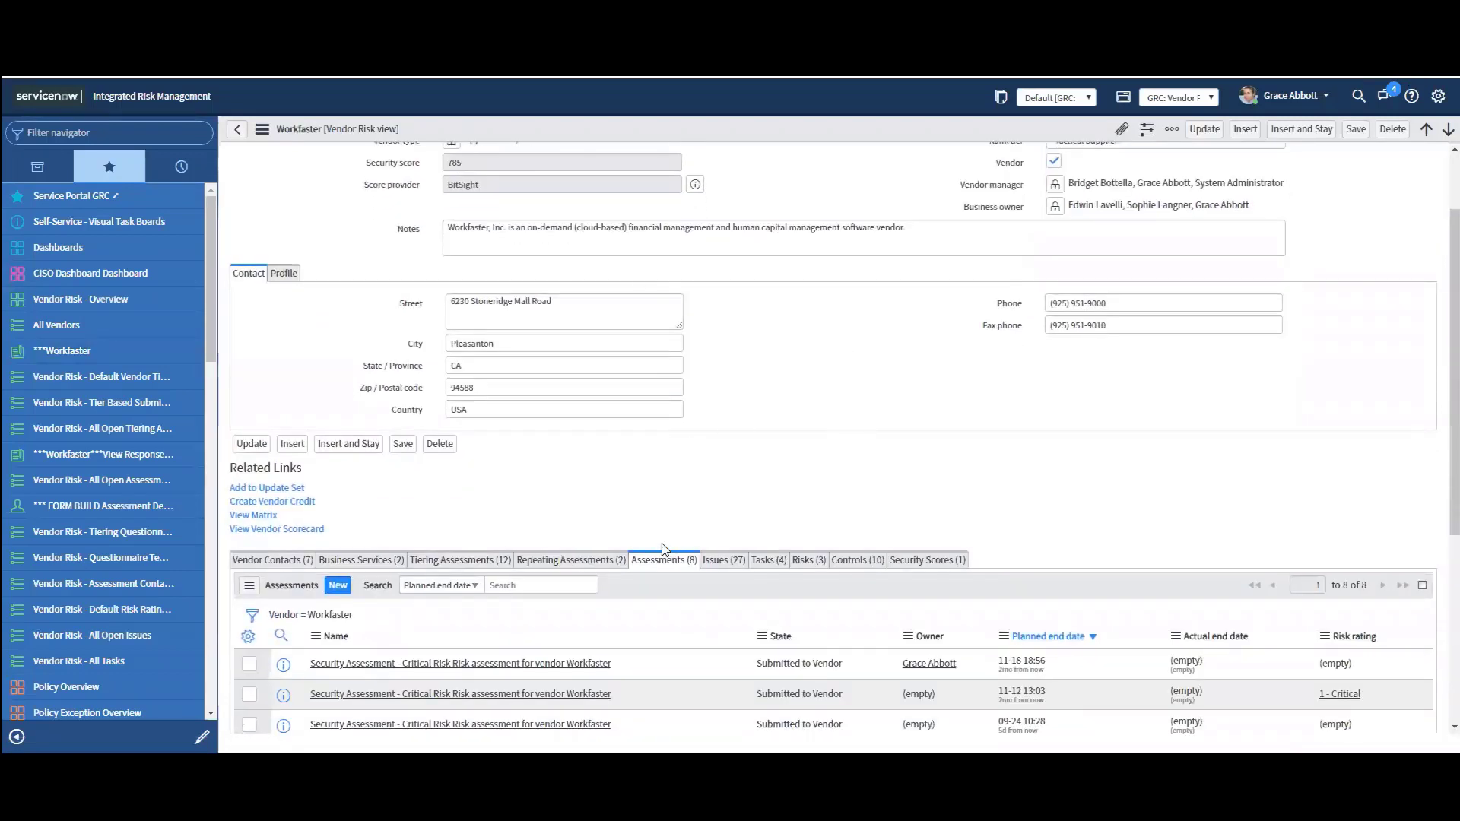
{"action": "scroll", "coordinate": [662, 543], "scroll_direction": "down", "scroll_amount": 4}
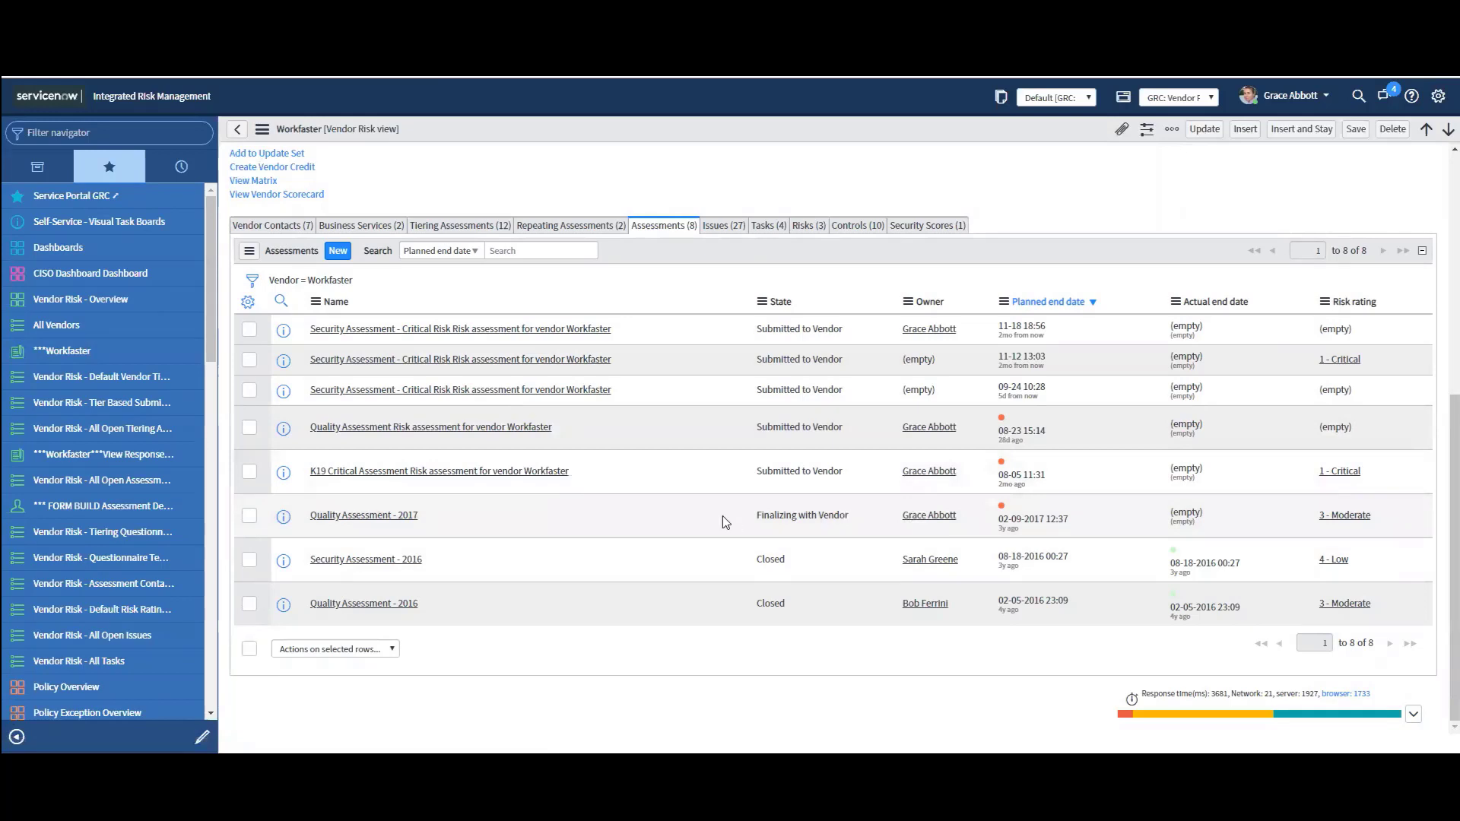
- Open Quality Assessment - 2017 and compare its Questionnaires and Document Requests lists
{"action": "left_click", "coordinate": [354, 519]}
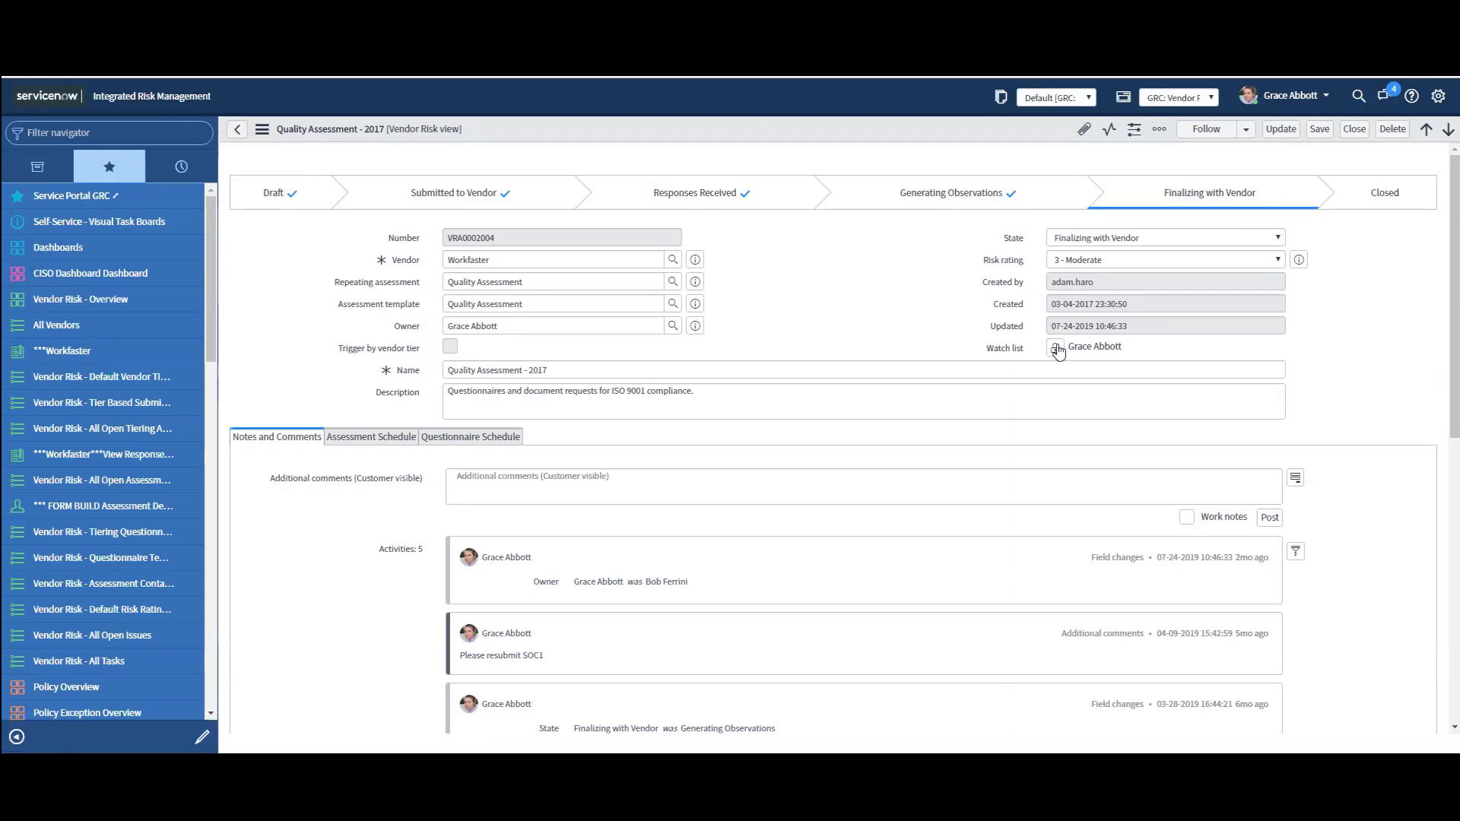
{"action": "scroll", "coordinate": [1057, 350], "scroll_direction": "down", "scroll_amount": 8}
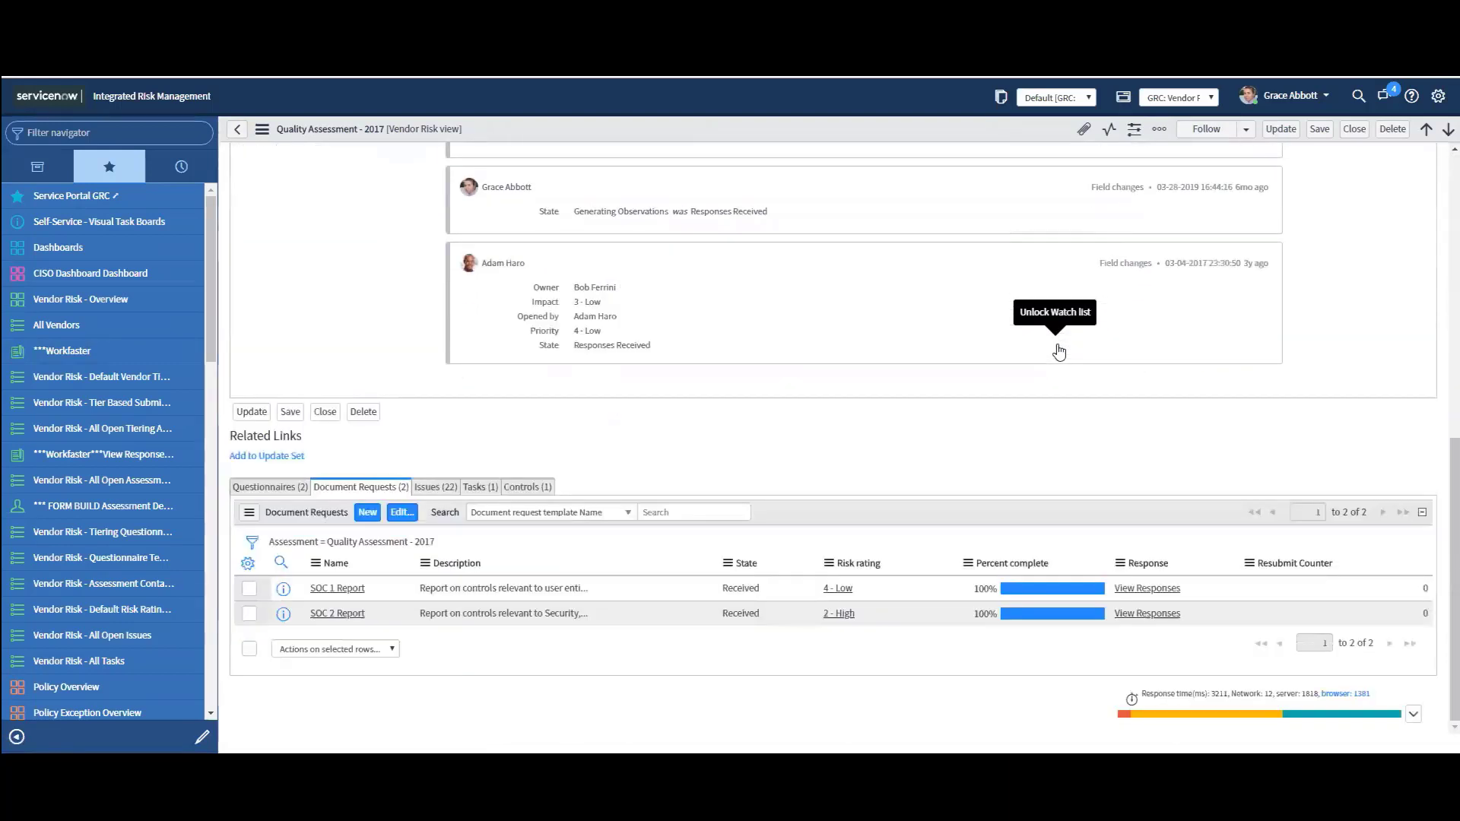
{"action": "left_click", "coordinate": [263, 488]}
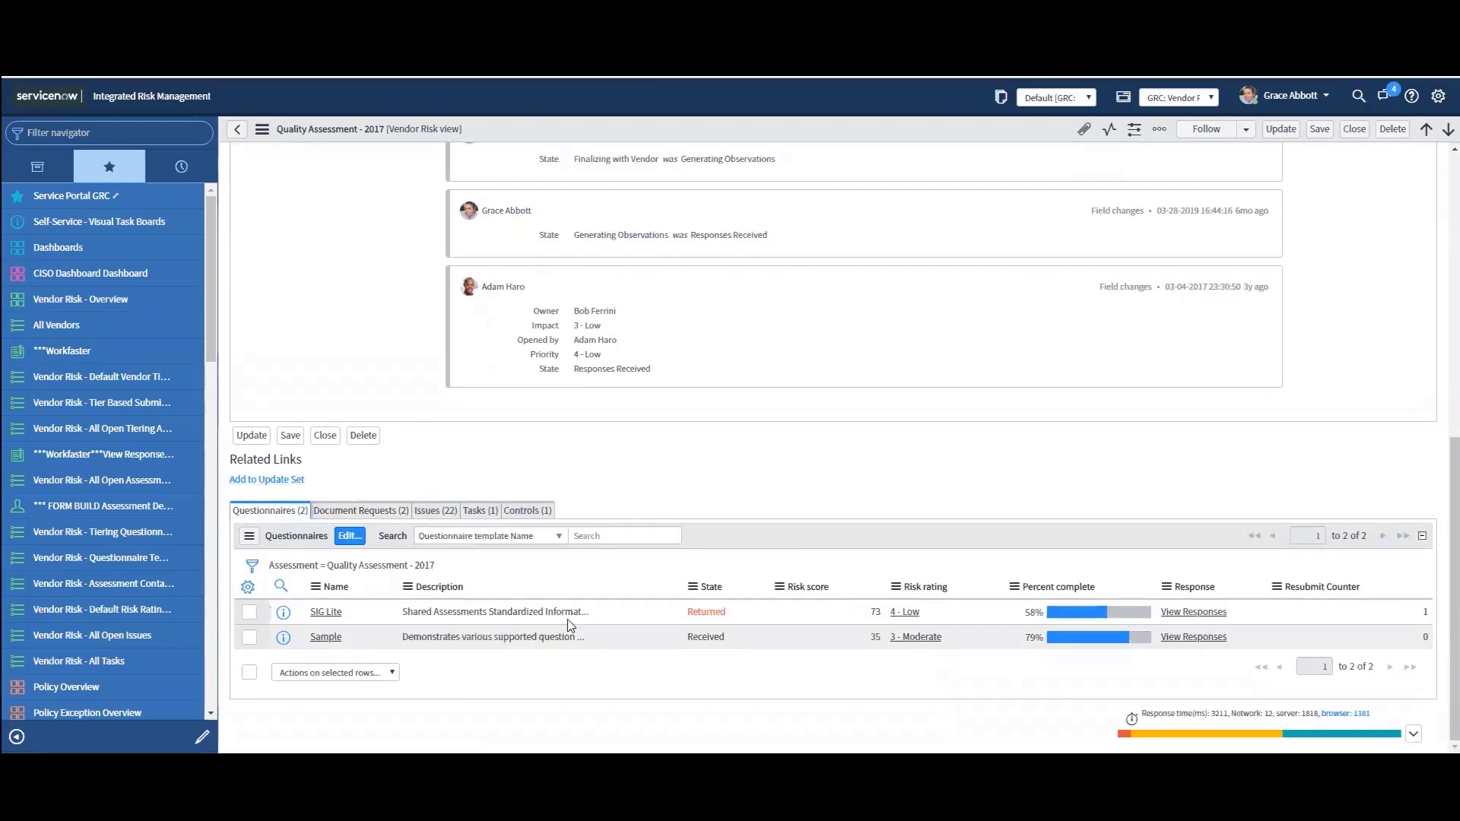
{"action": "left_click", "coordinate": [365, 516]}
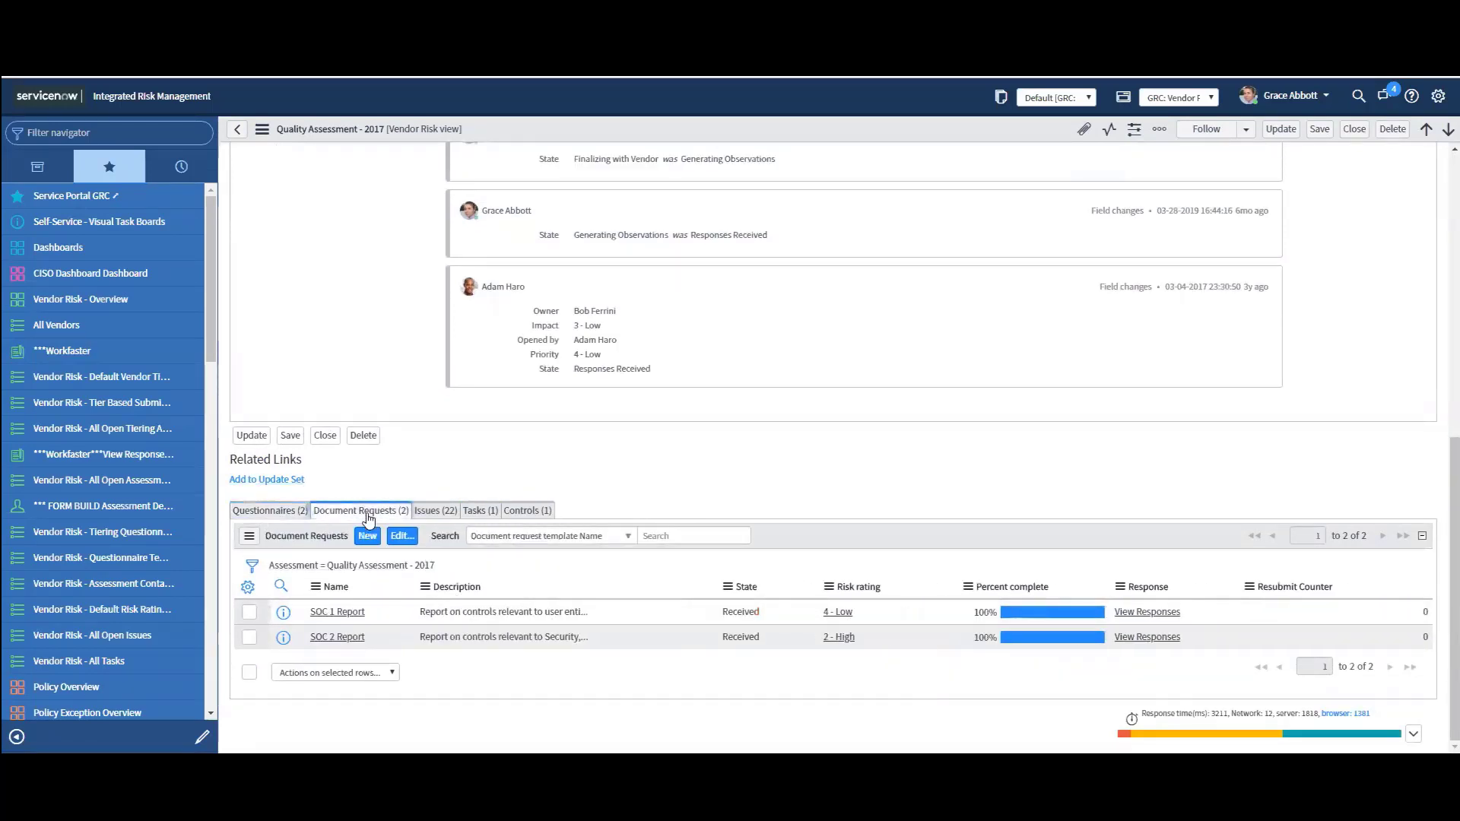
{"action": "left_click", "coordinate": [297, 517]}
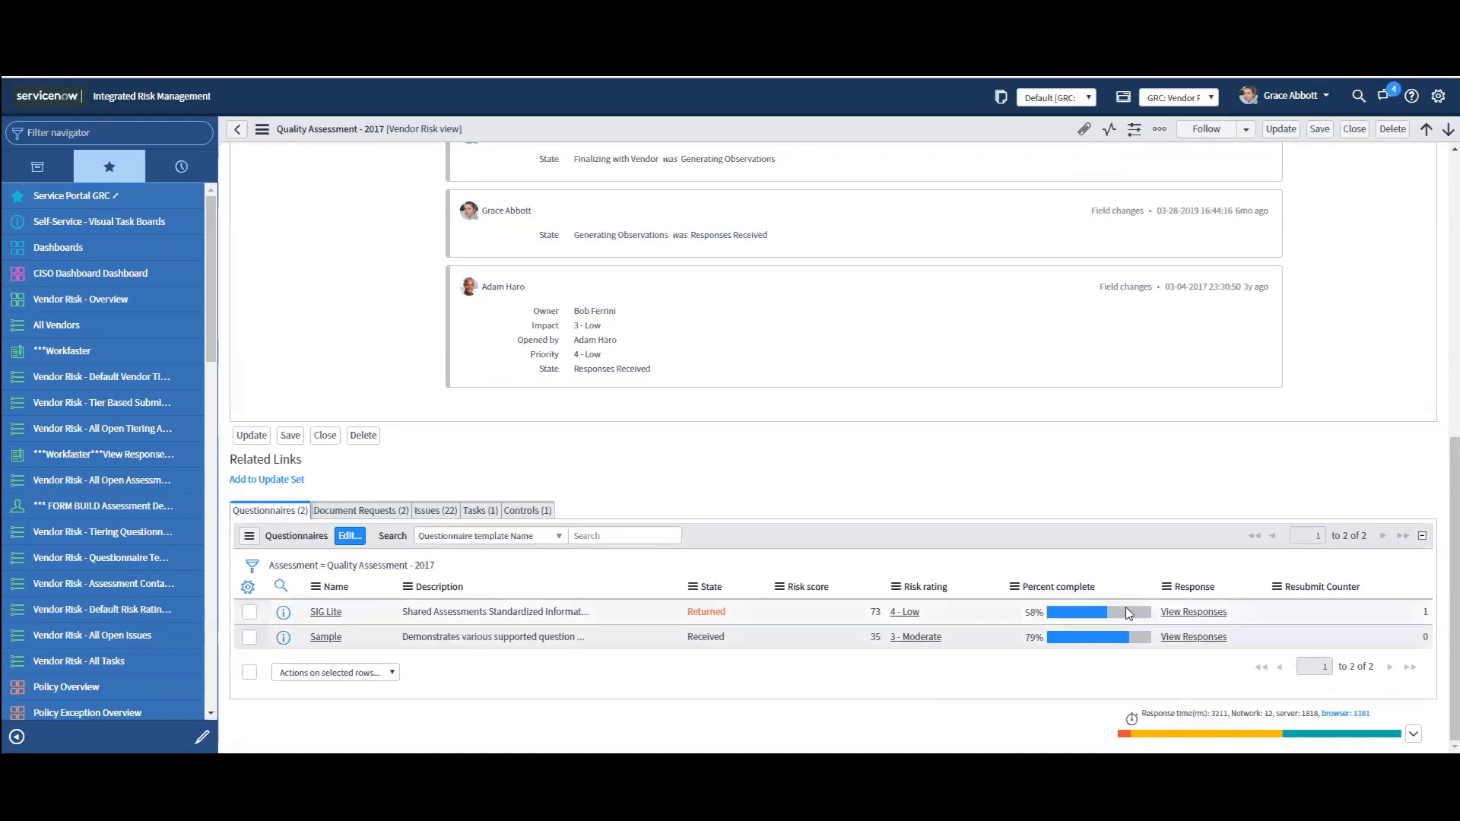
- Open the SIG Lite responses and review the Security Policy, Organizational Security and Asset sections
{"action": "left_click", "coordinate": [1193, 613]}
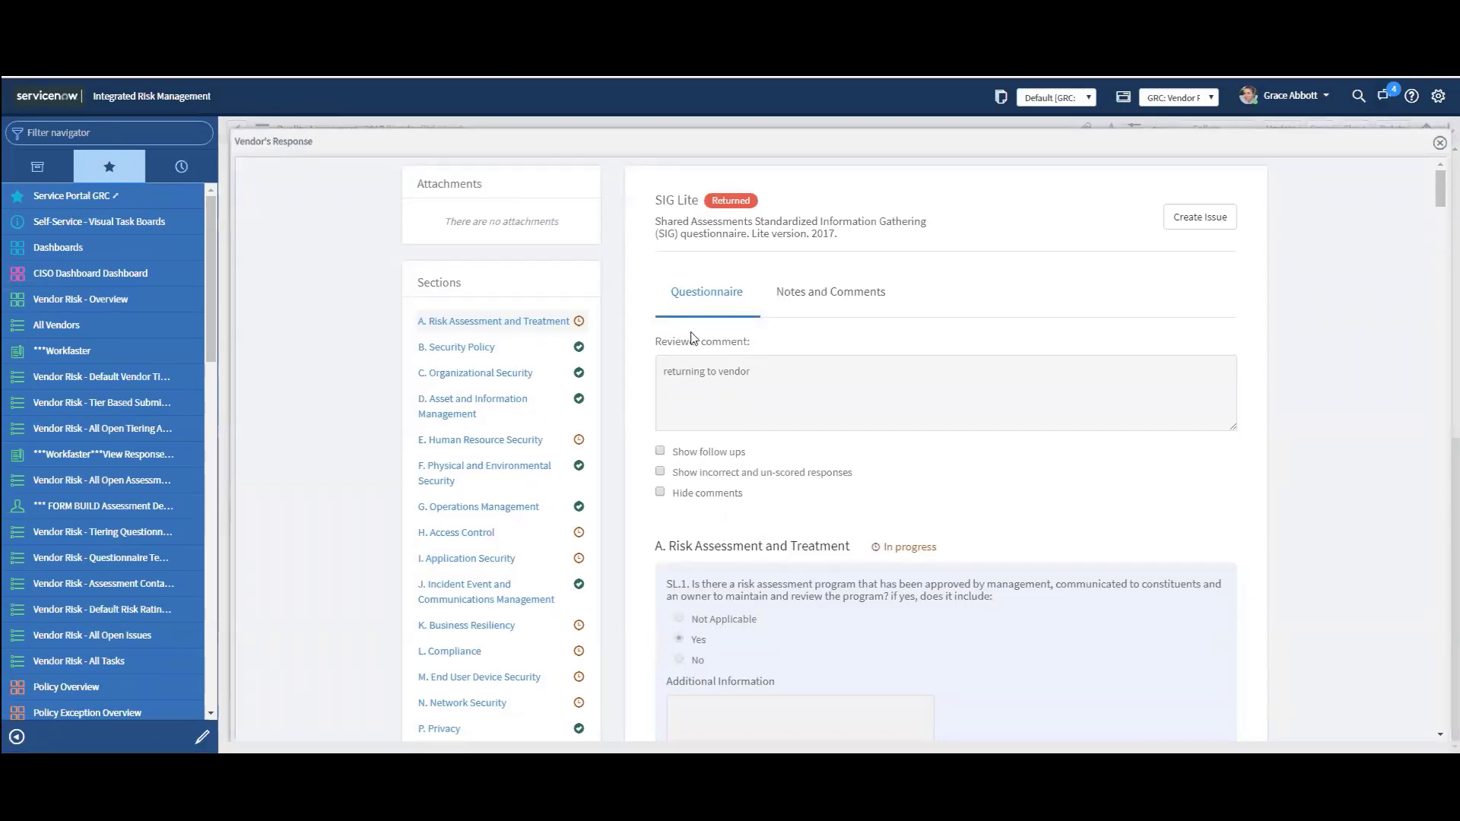
{"action": "left_click", "coordinate": [483, 348]}
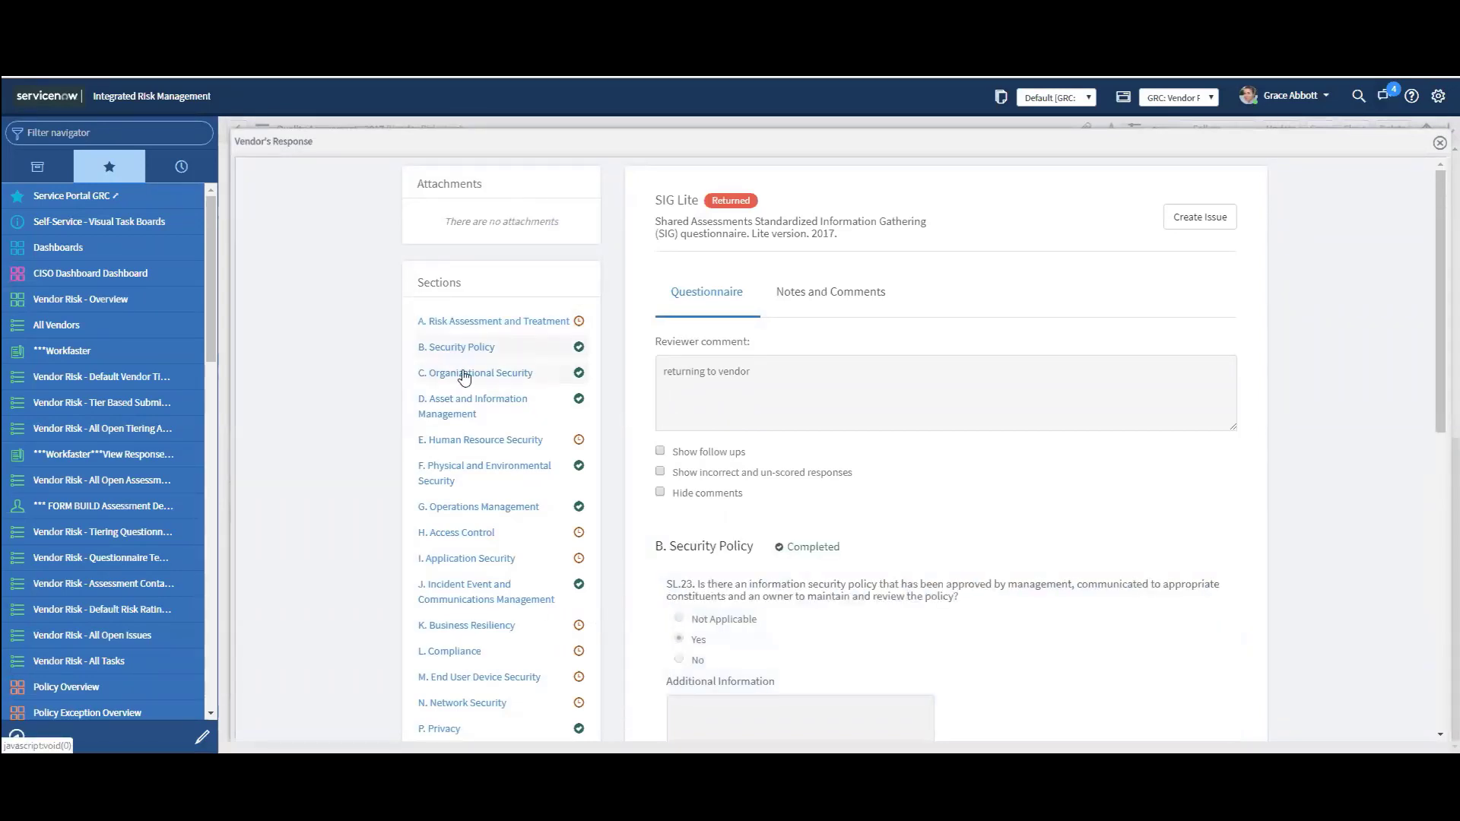
{"action": "left_click", "coordinate": [466, 375]}
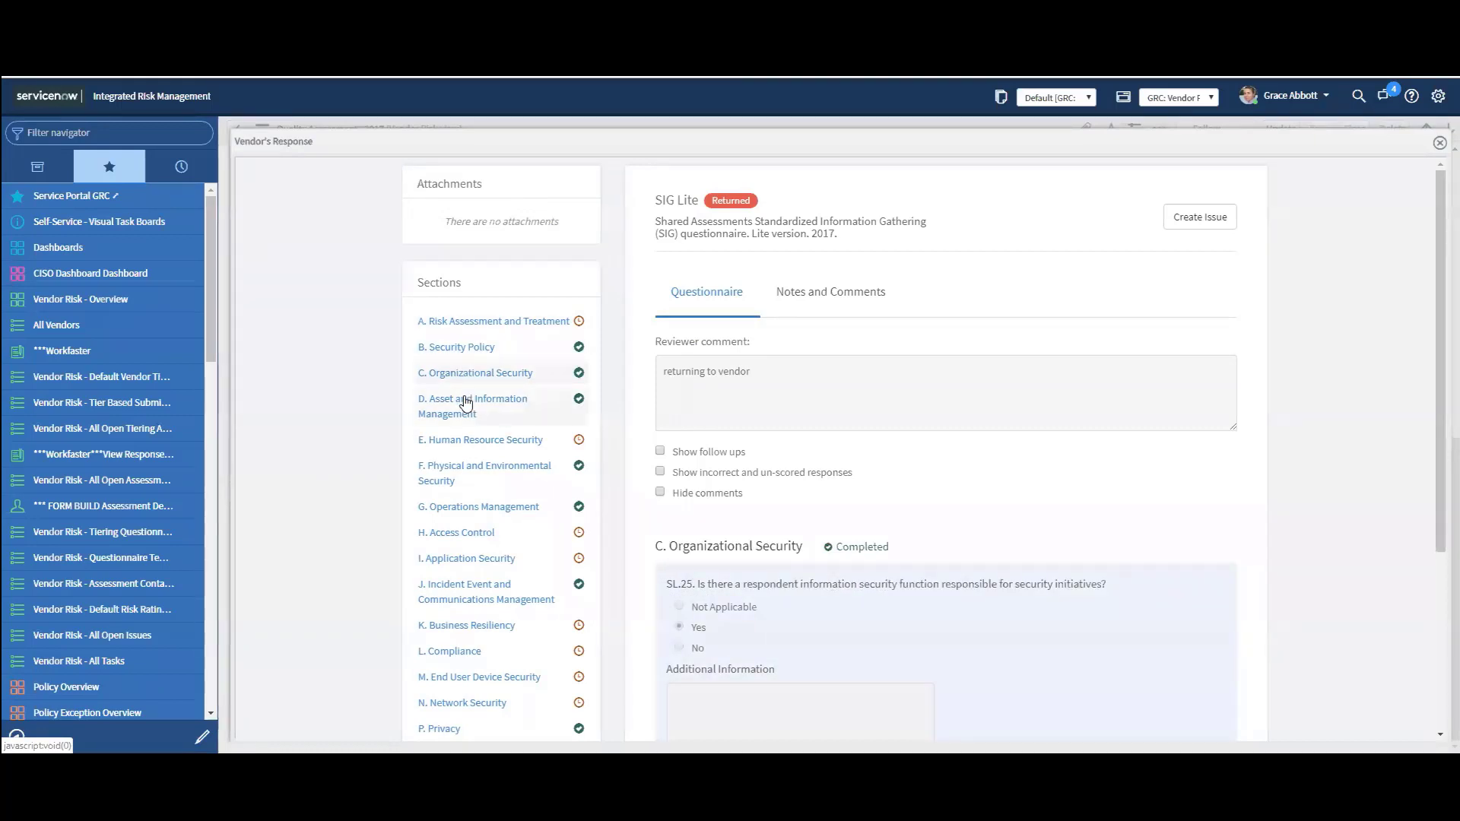
{"action": "left_click", "coordinate": [466, 402]}
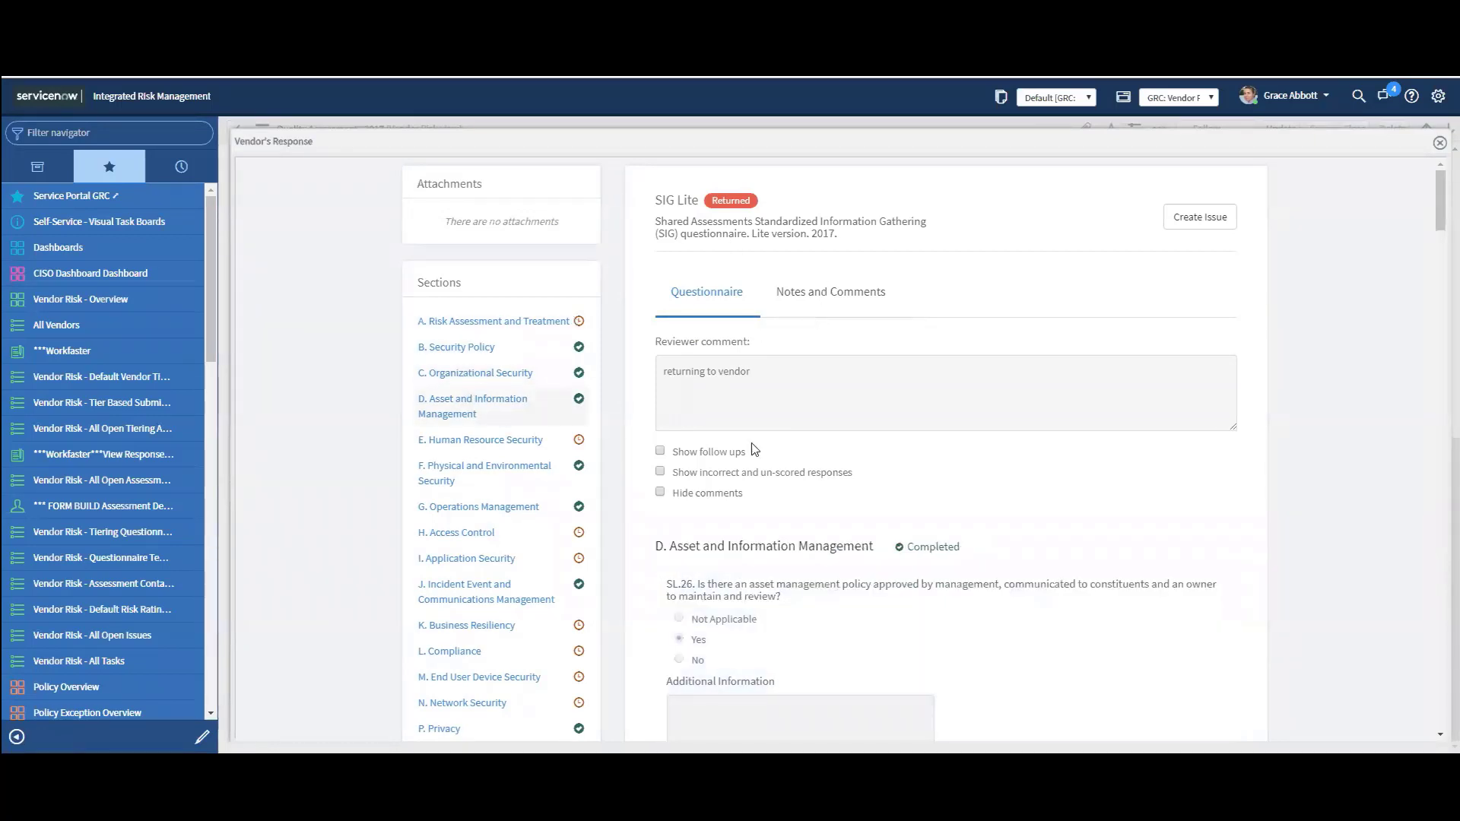
{"action": "scroll", "coordinate": [761, 666], "scroll_direction": "down", "scroll_amount": 1}
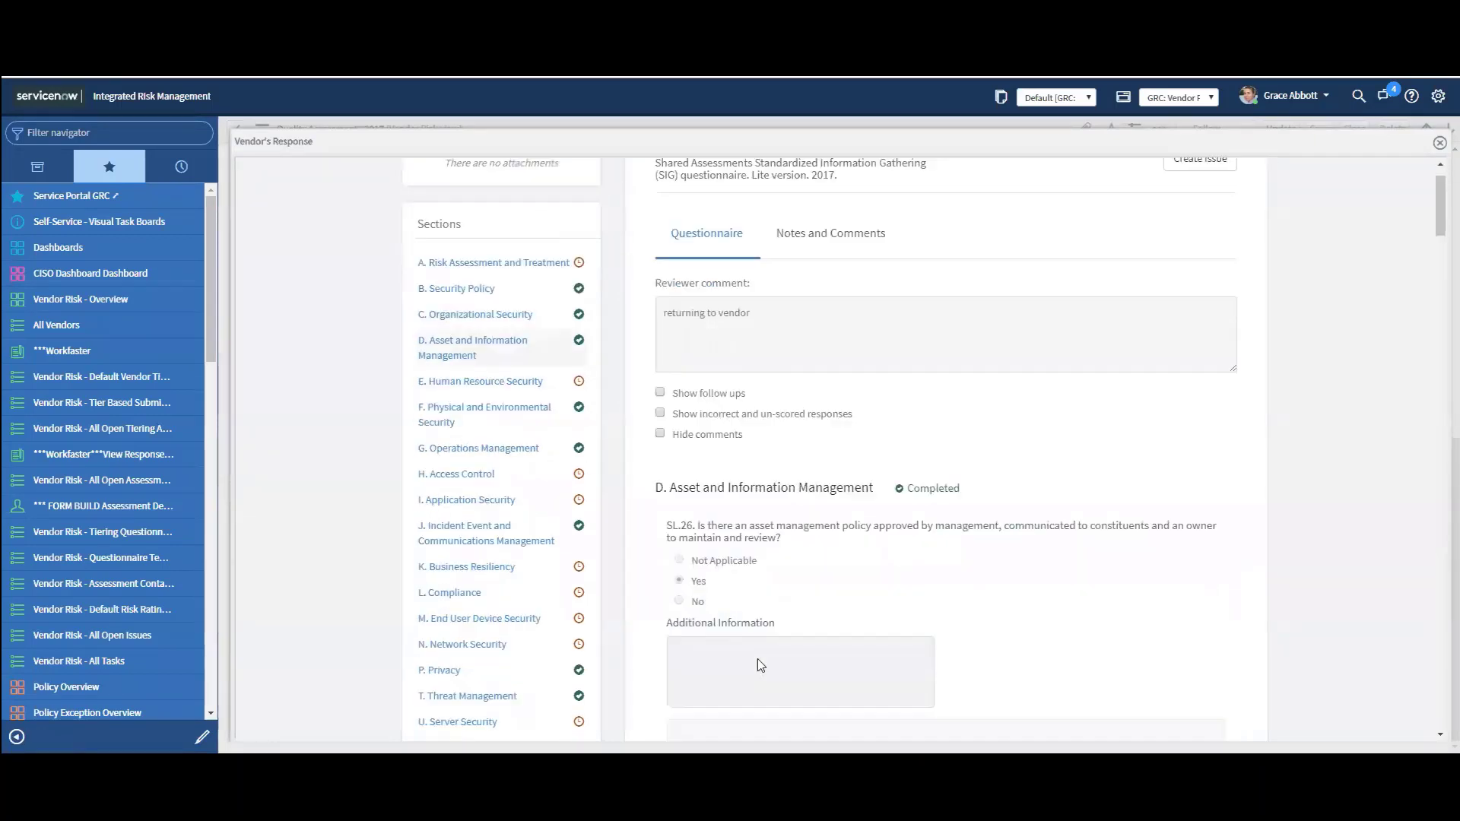
{"action": "scroll", "coordinate": [761, 666], "scroll_direction": "down", "scroll_amount": 2}
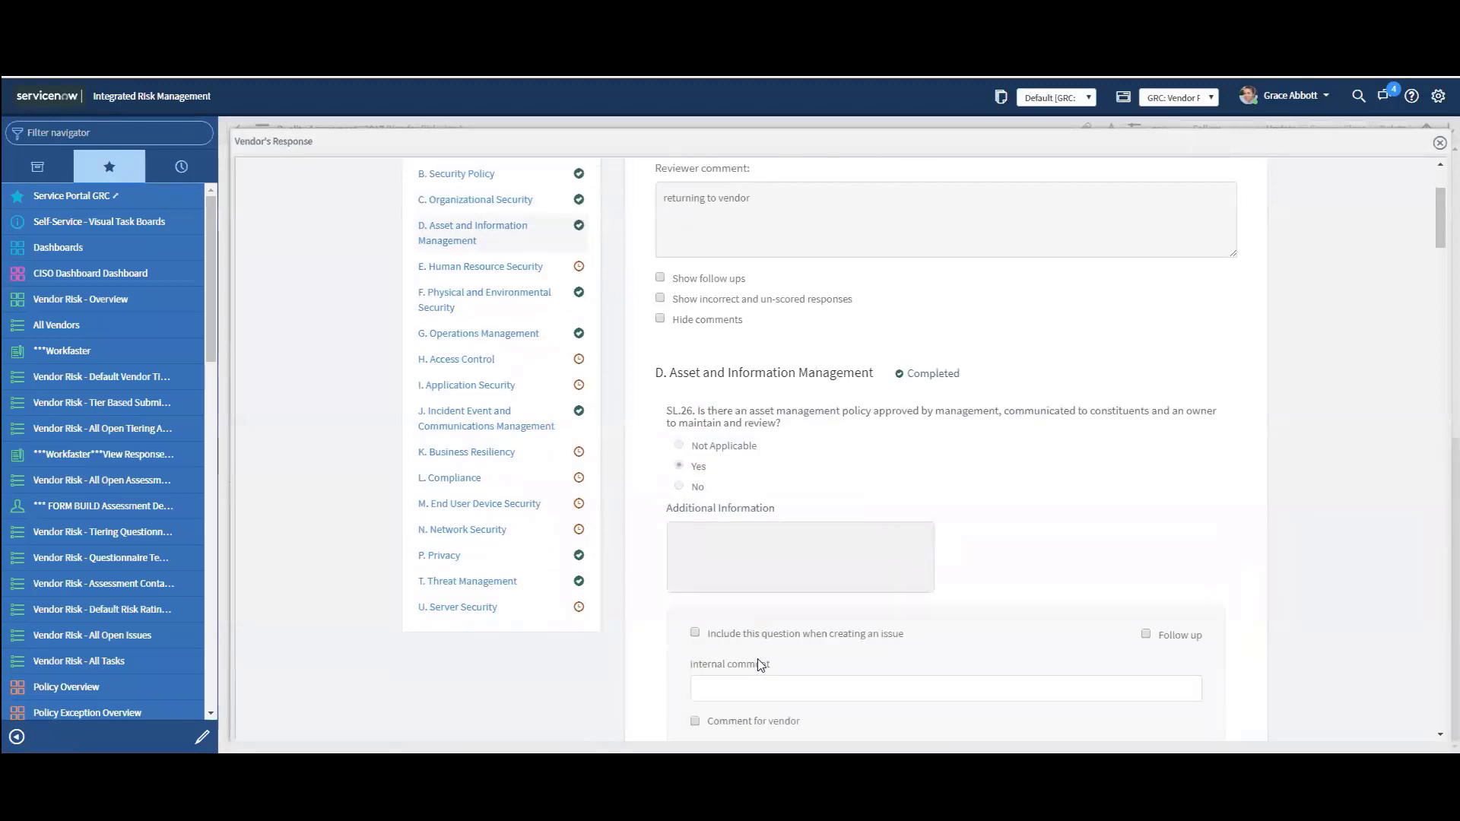
- Flag question SL.26 for follow-up and add an internal comment requesting more detail
{"action": "left_click", "coordinate": [1146, 634]}
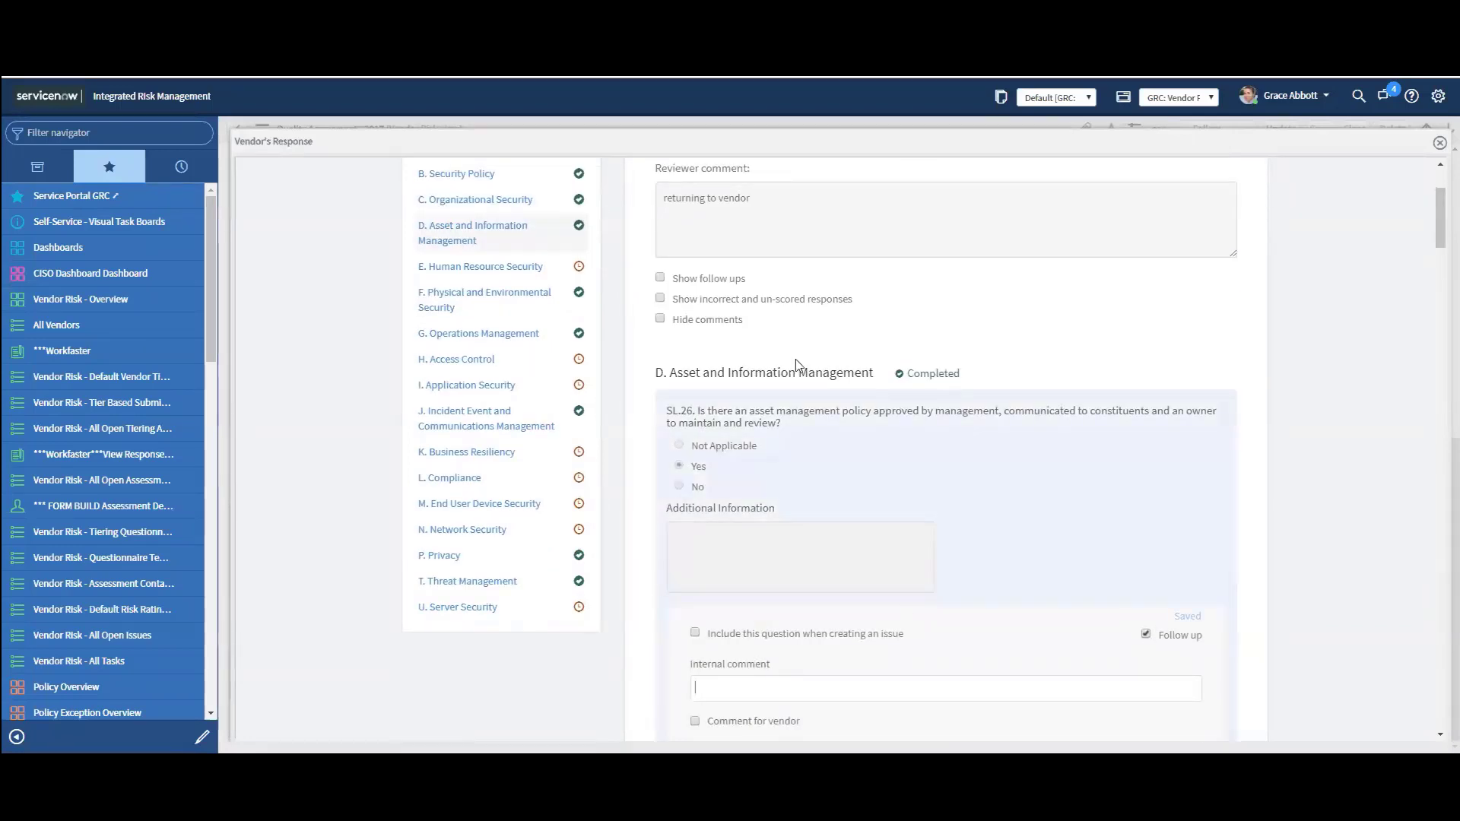
{"action": "left_click", "coordinate": [702, 283]}
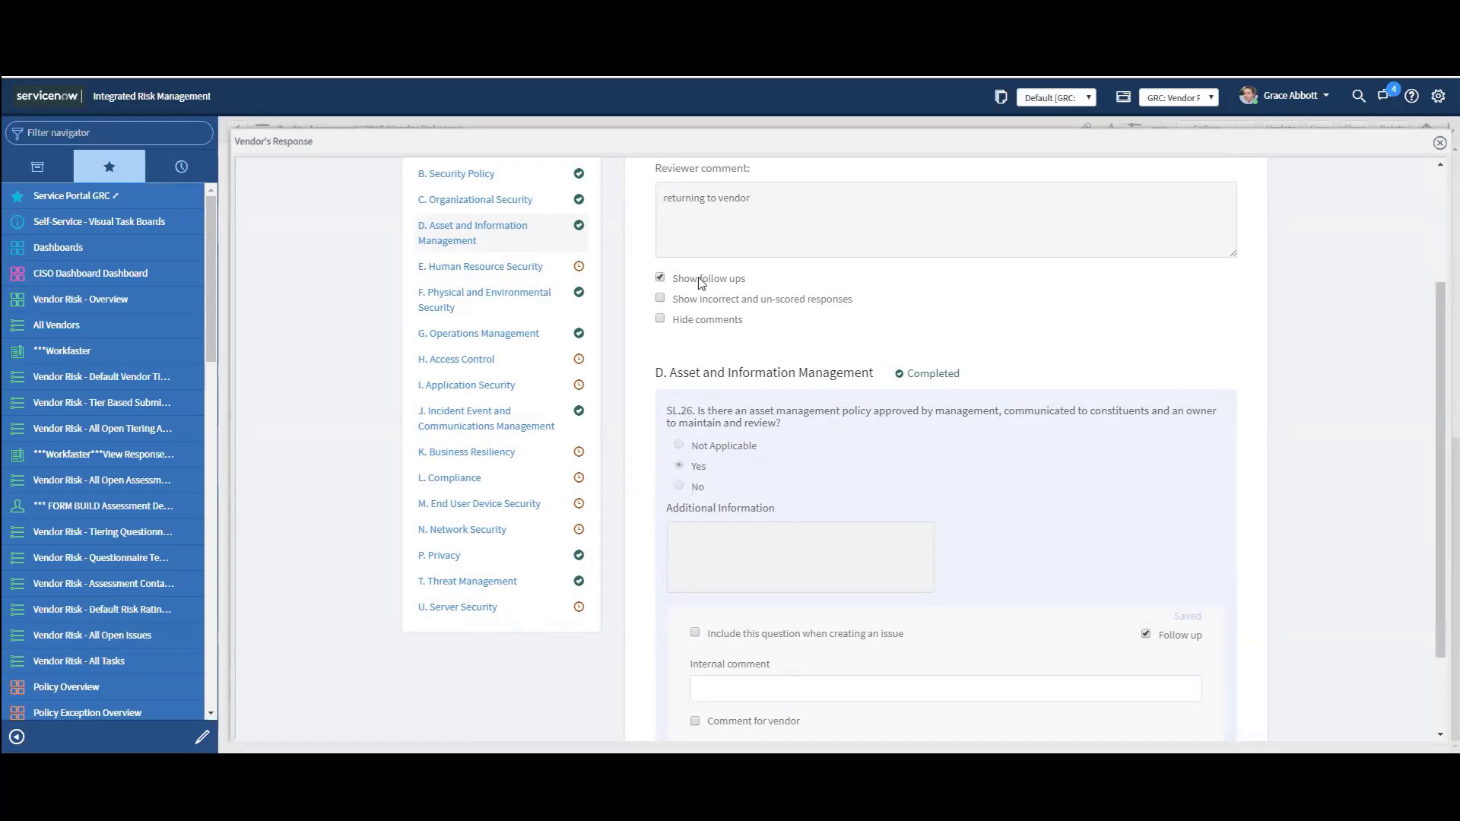
{"action": "left_click", "coordinate": [701, 282]}
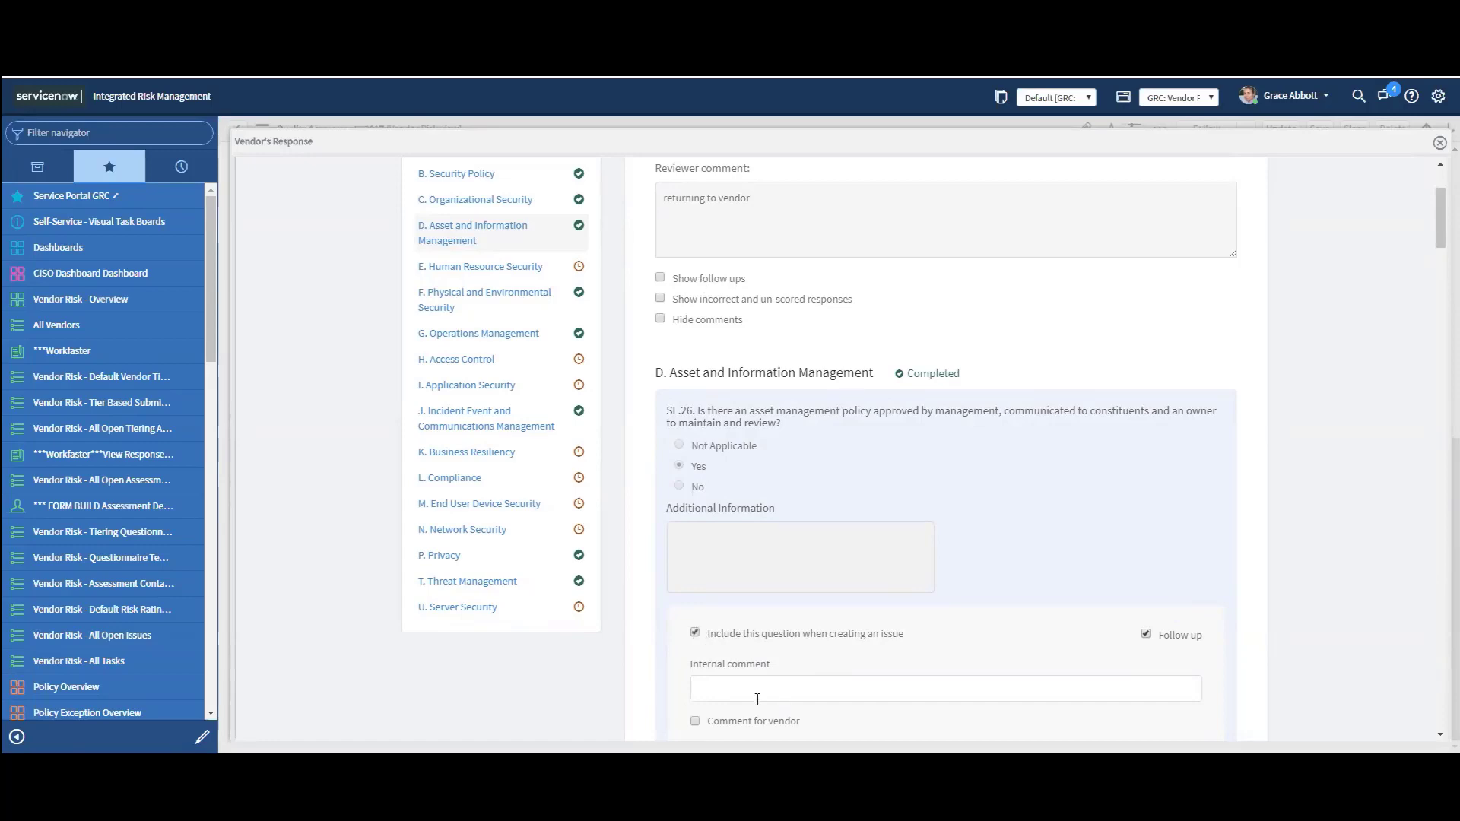
{"action": "type", "text": "Please expand upon how you meet the requirement"}
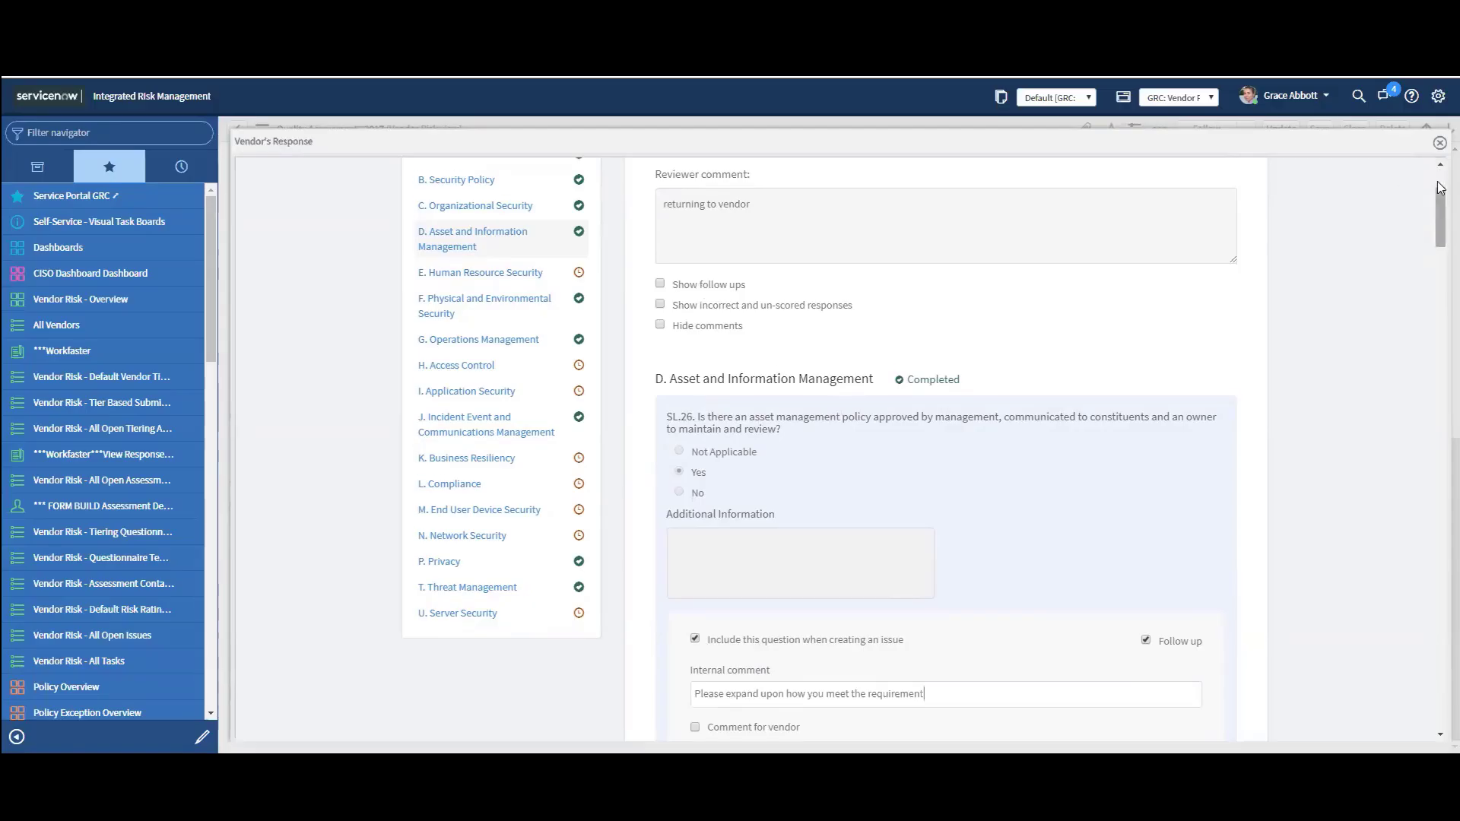
{"action": "scroll", "coordinate": [996, 173], "scroll_direction": "up", "scroll_amount": 2}
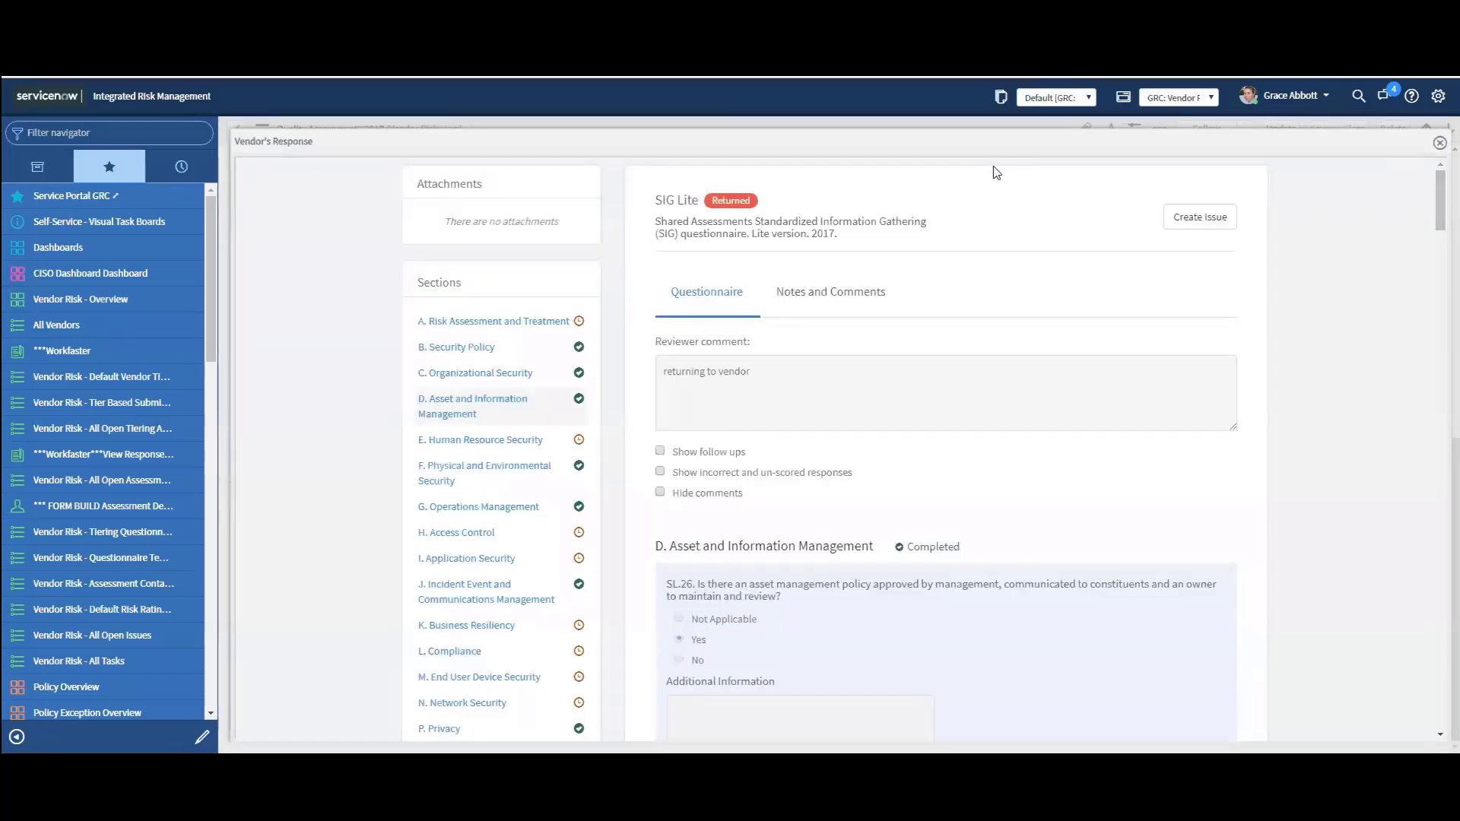
- Create an issue from the flagged SIG Lite responses
{"action": "left_click", "coordinate": [1192, 221]}
{"action": "left_click", "coordinate": [1023, 343]}
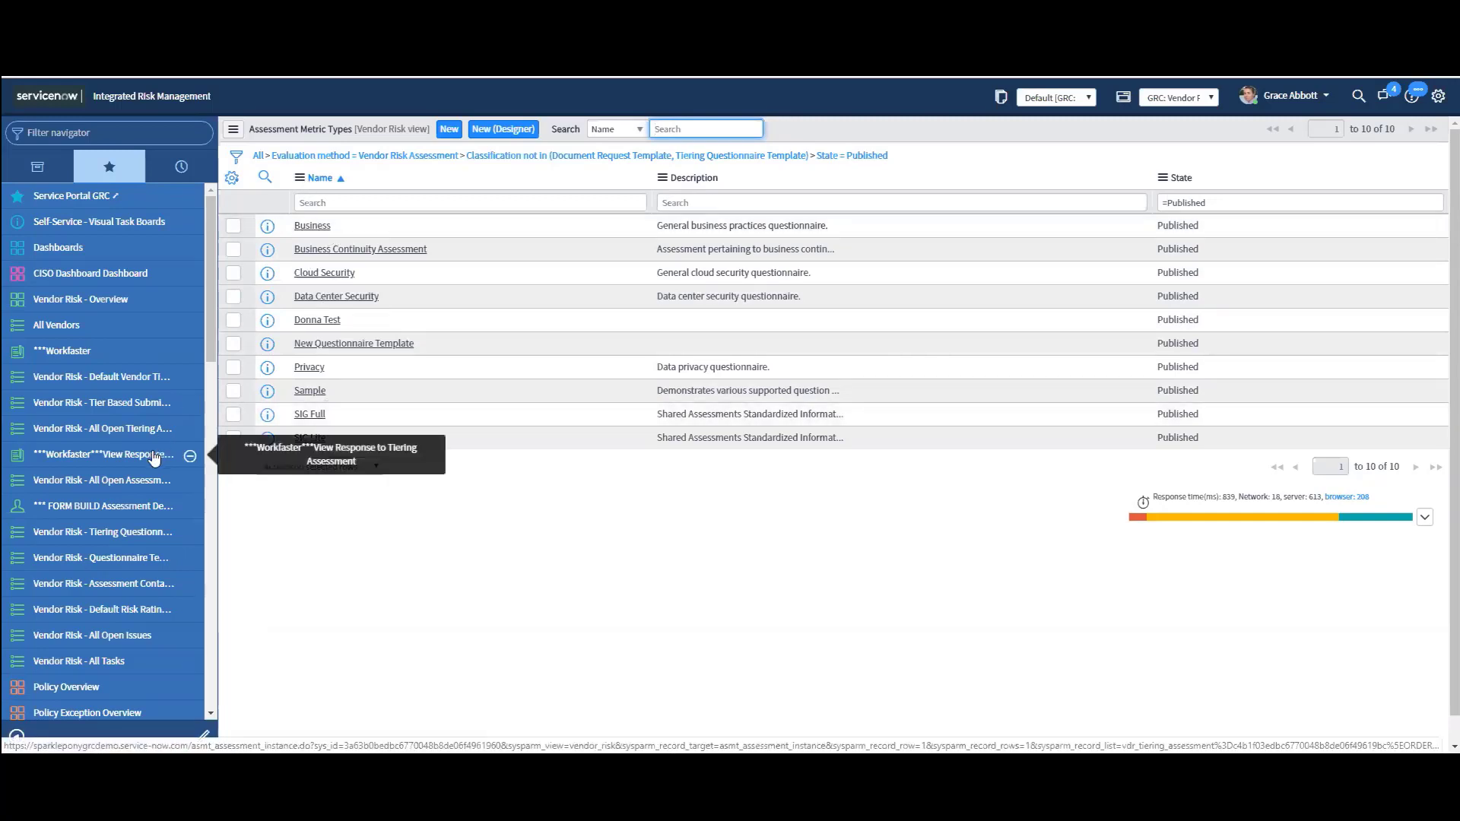
- Open the Vendor Risk - Assessment Templates list
{"action": "left_click", "coordinate": [138, 584]}
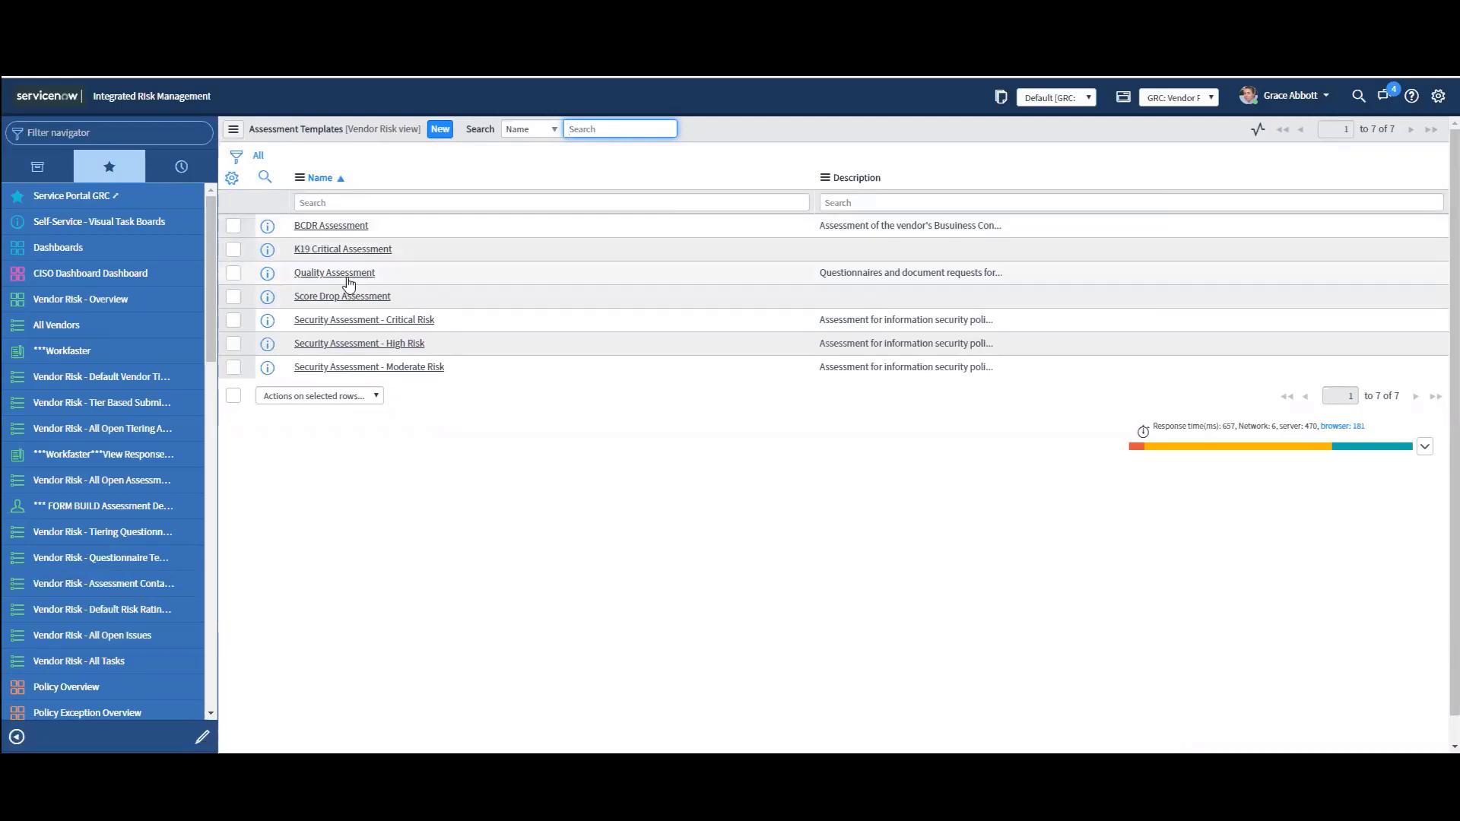
- Open the Quality Assessment template and check its document request and questionnaire templates
{"action": "left_click", "coordinate": [348, 275]}
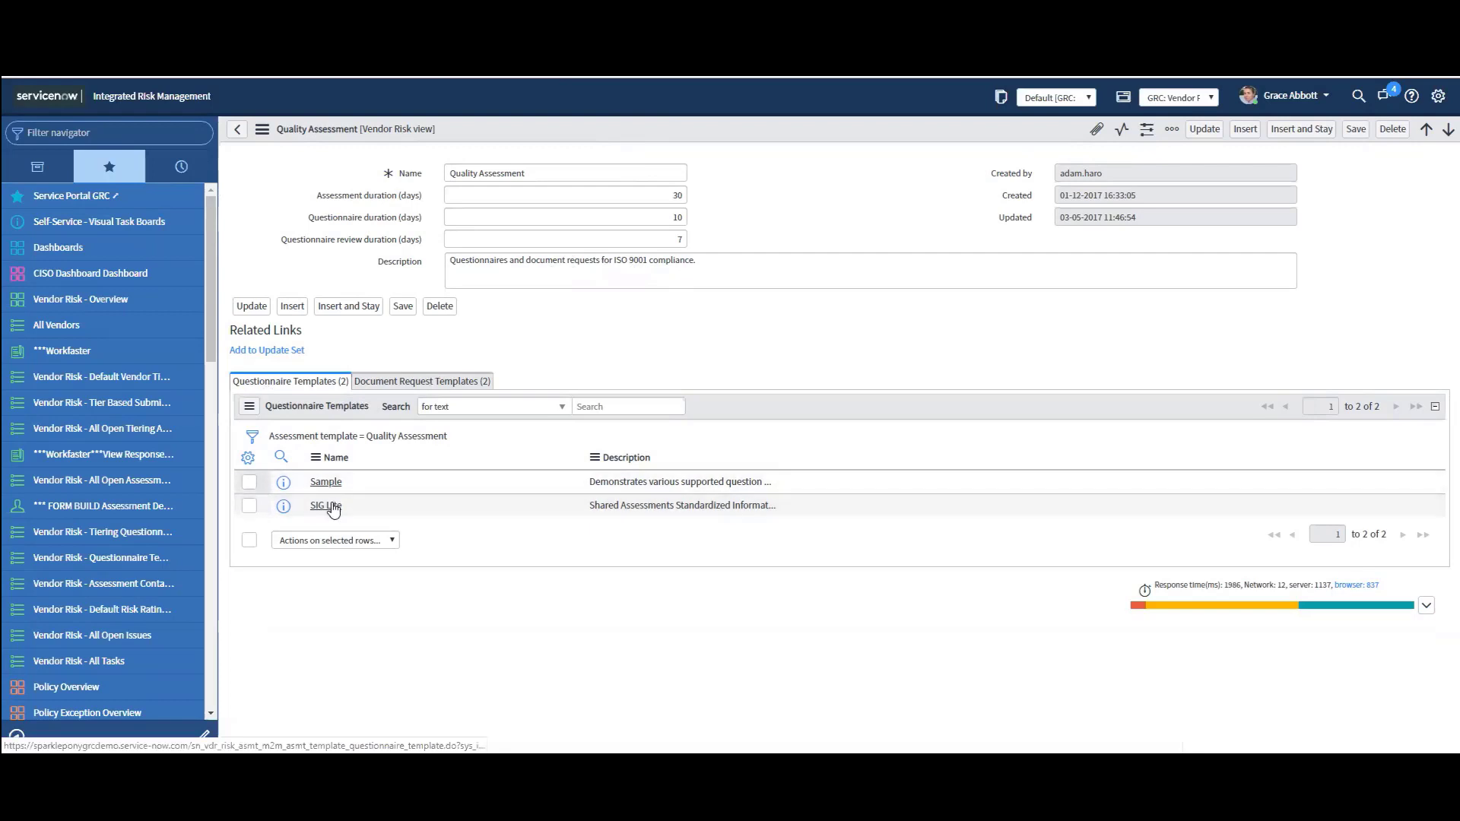
{"action": "left_click", "coordinate": [407, 382]}
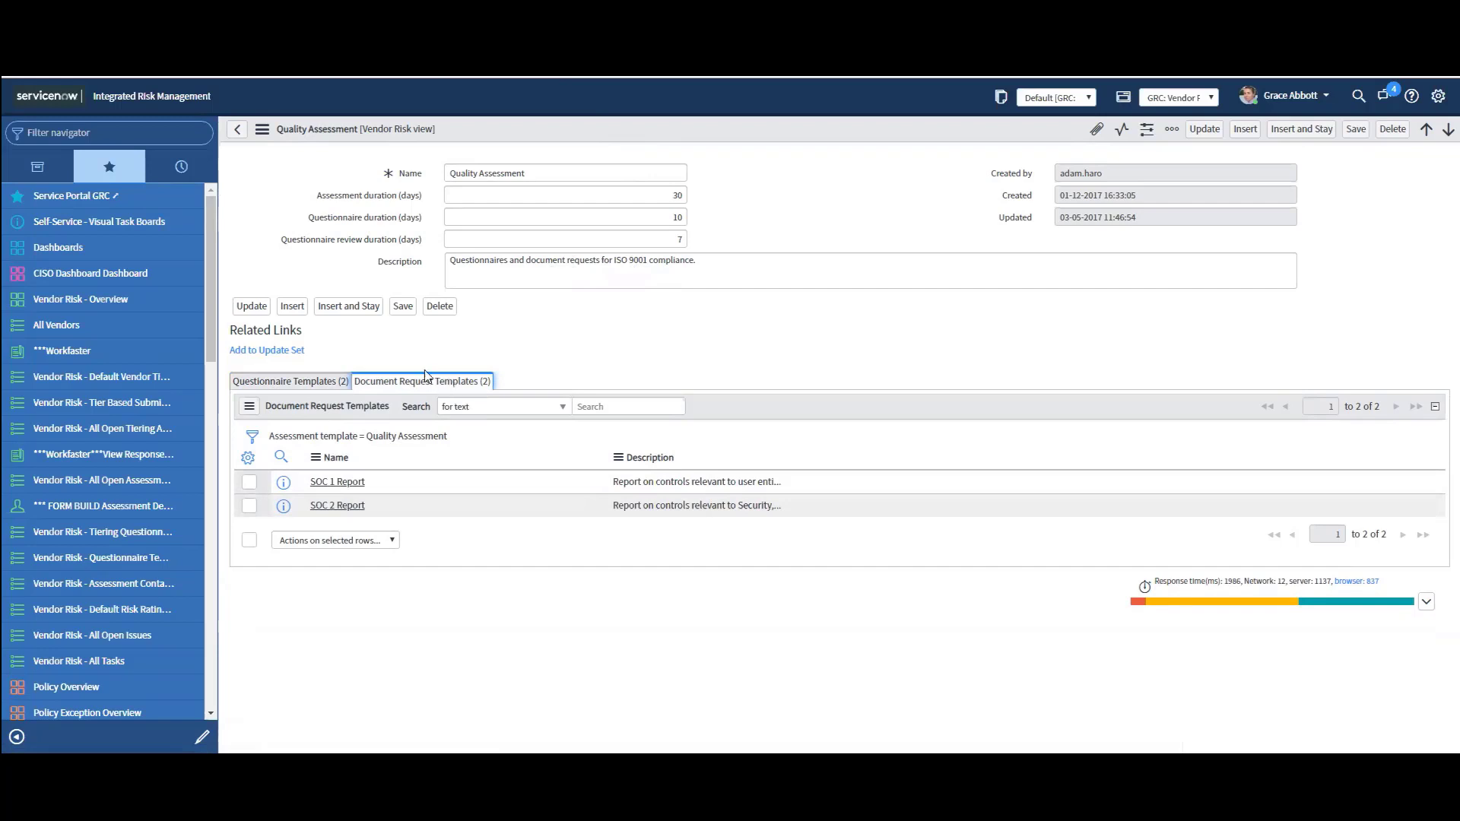
{"action": "left_click", "coordinate": [291, 382]}
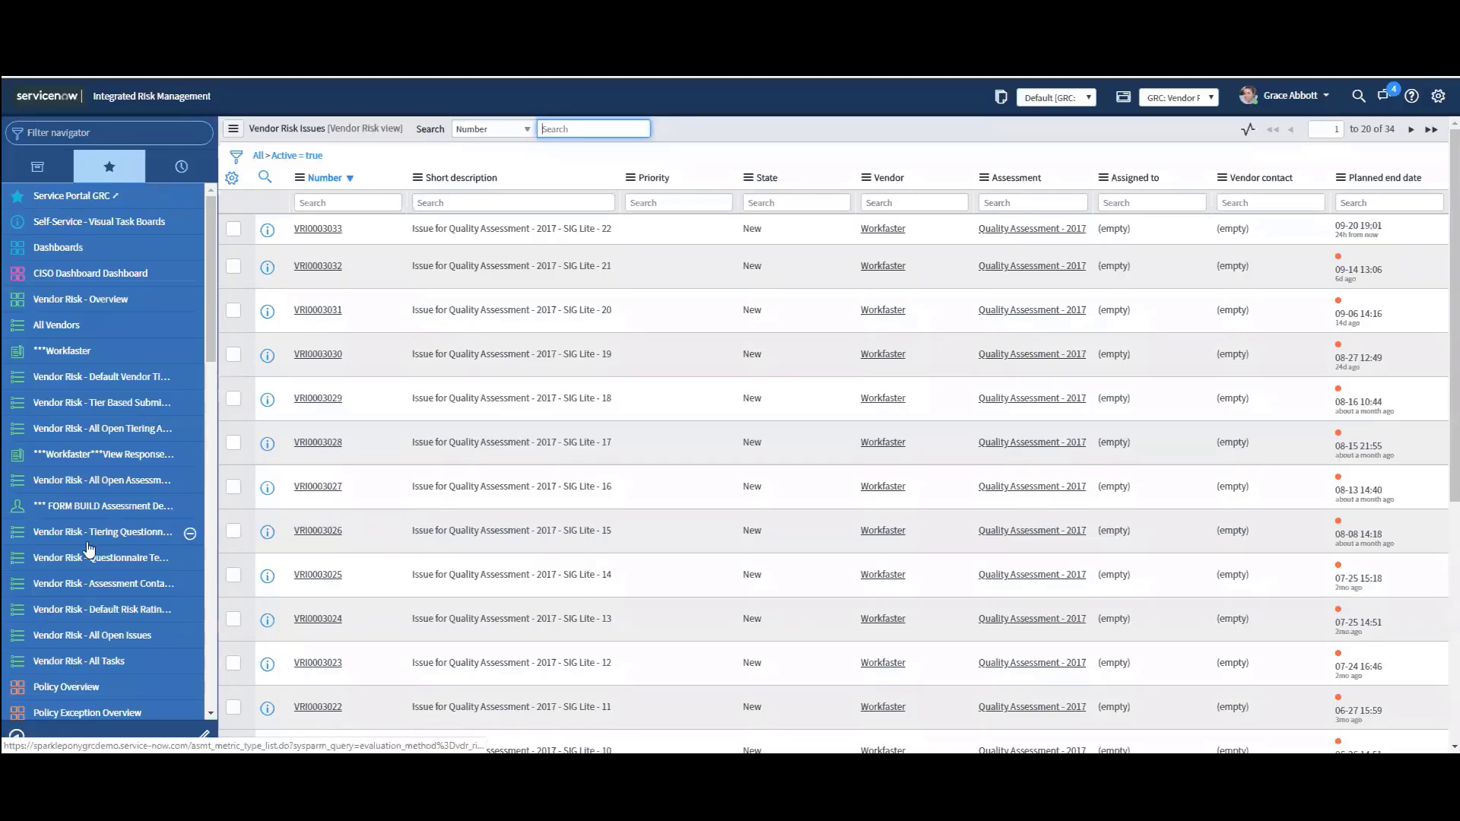
- Open the newest SIG Lite issue from the open issues list, then list all vendor risk tasks
{"action": "left_click", "coordinate": [115, 638]}
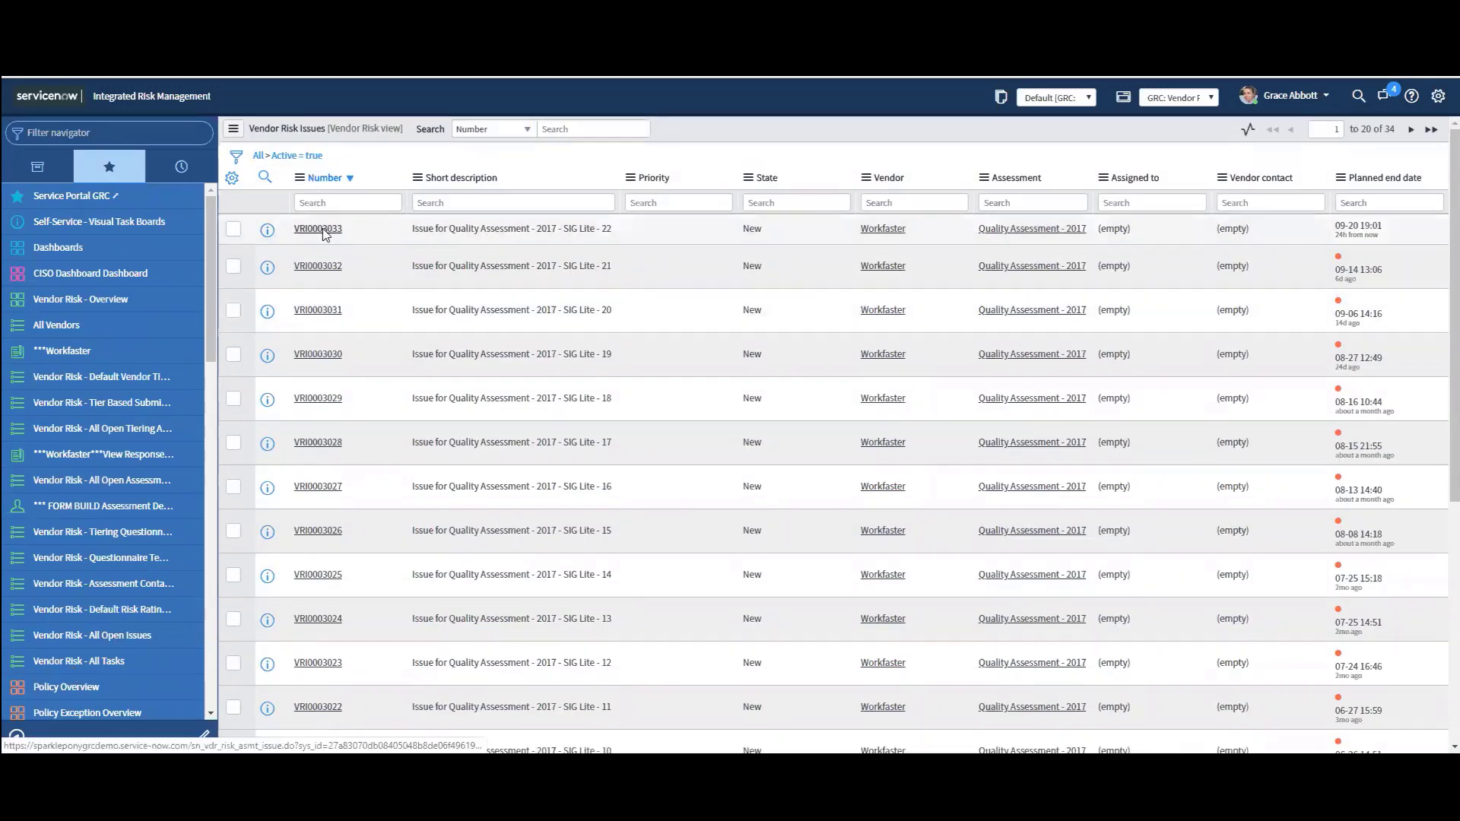
{"action": "left_click", "coordinate": [323, 232]}
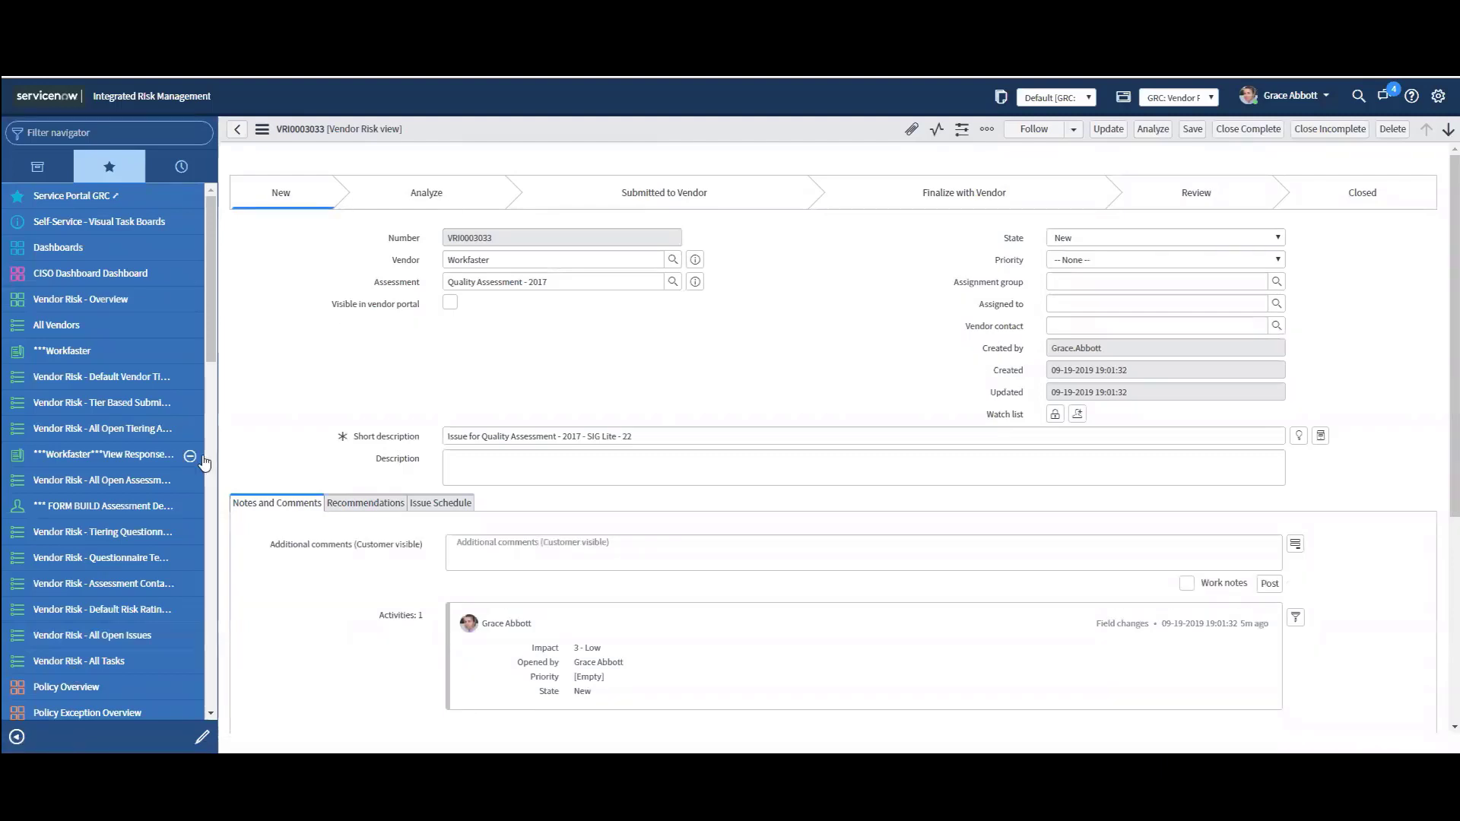
{"action": "left_click", "coordinate": [103, 668]}
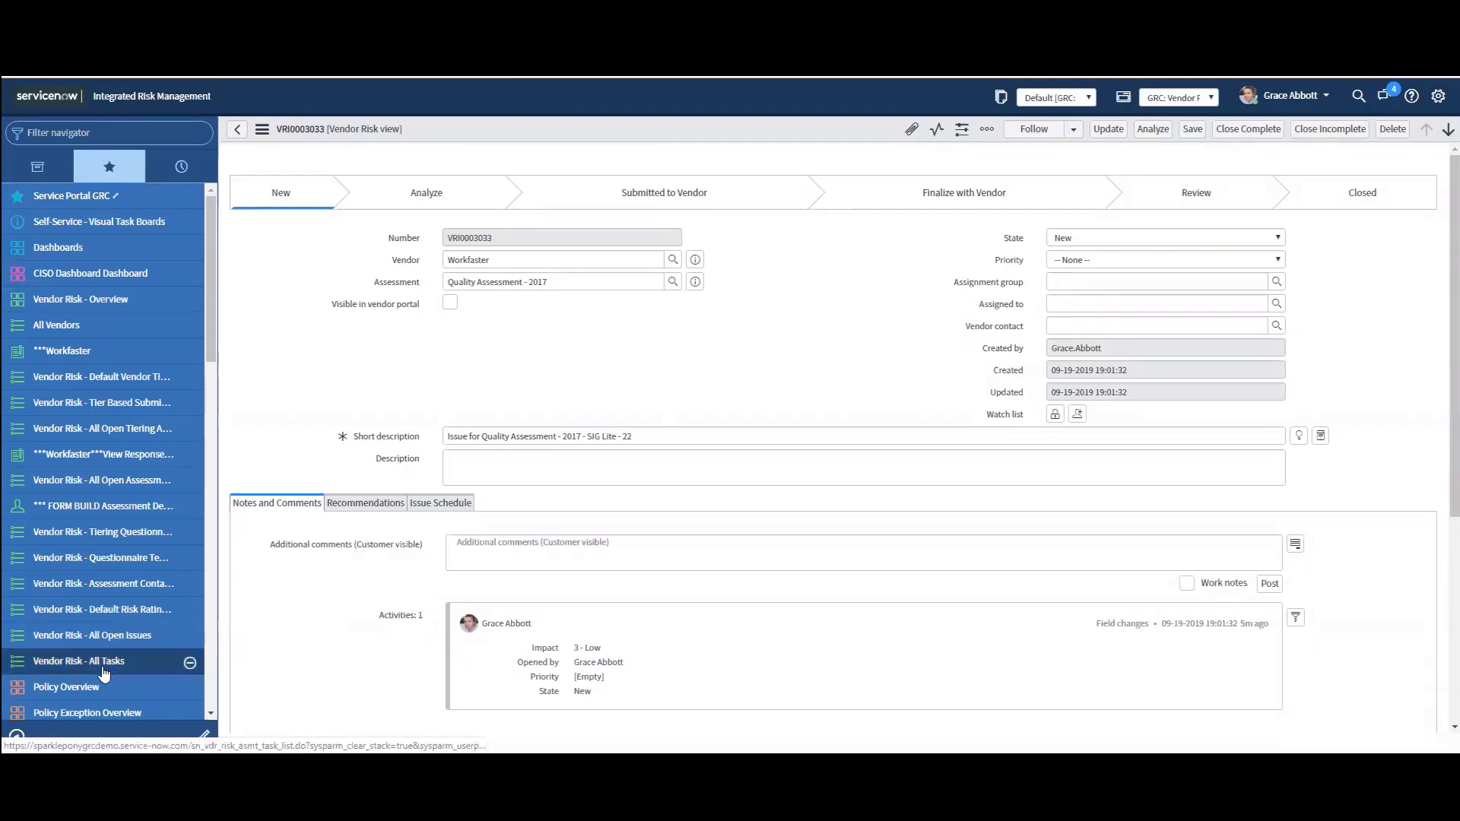